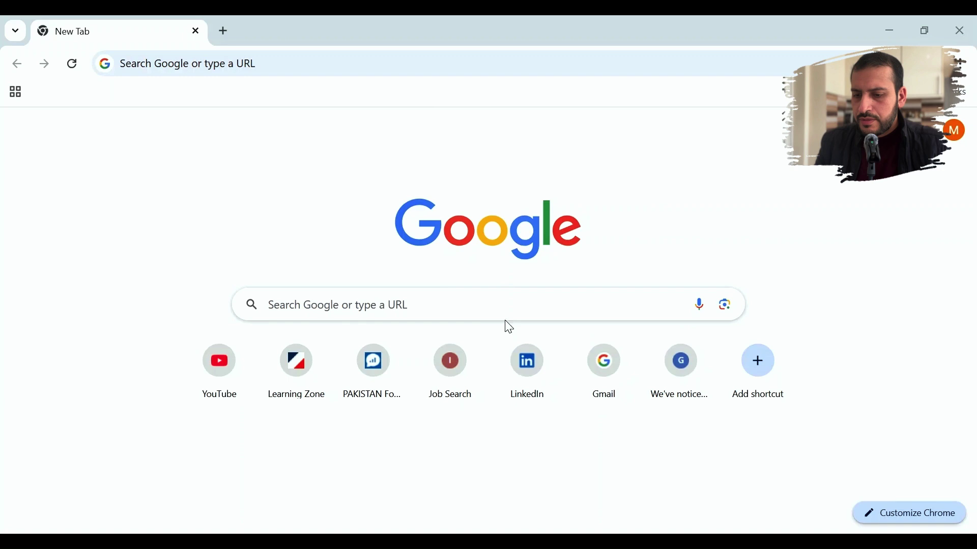
# - Search Google for 'company registration uk' and scroll to the GOV.UK 'Register your company' result
pyautogui.click(504, 310)
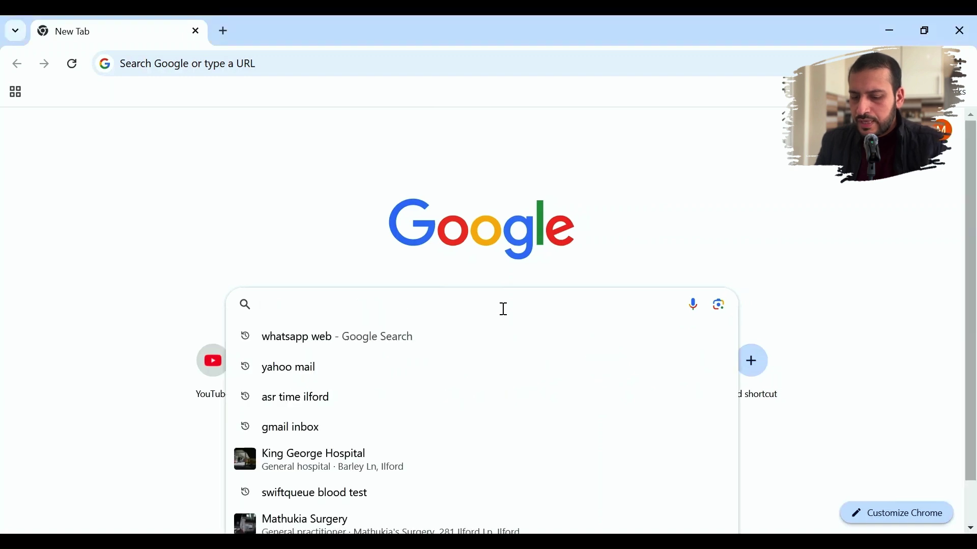
pyautogui.write('company')
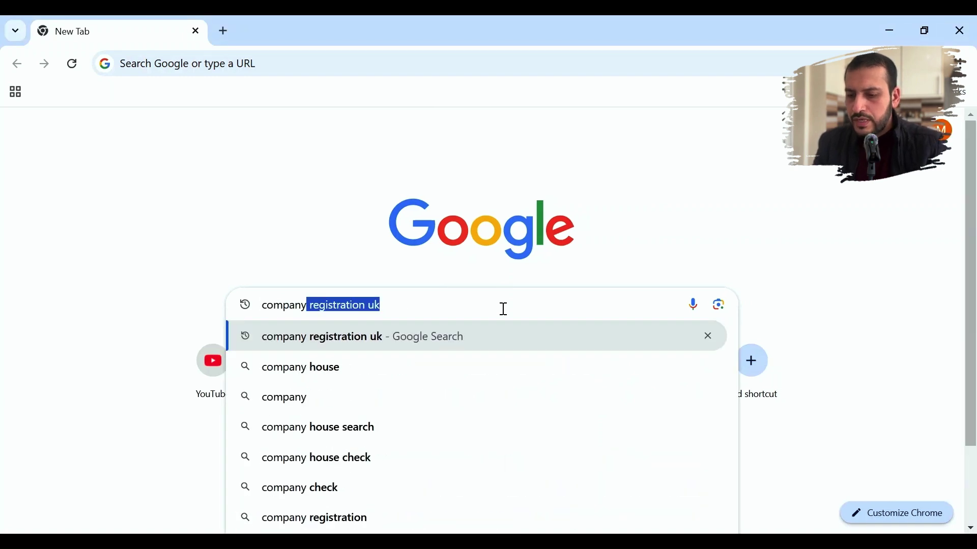
pyautogui.press('Return')
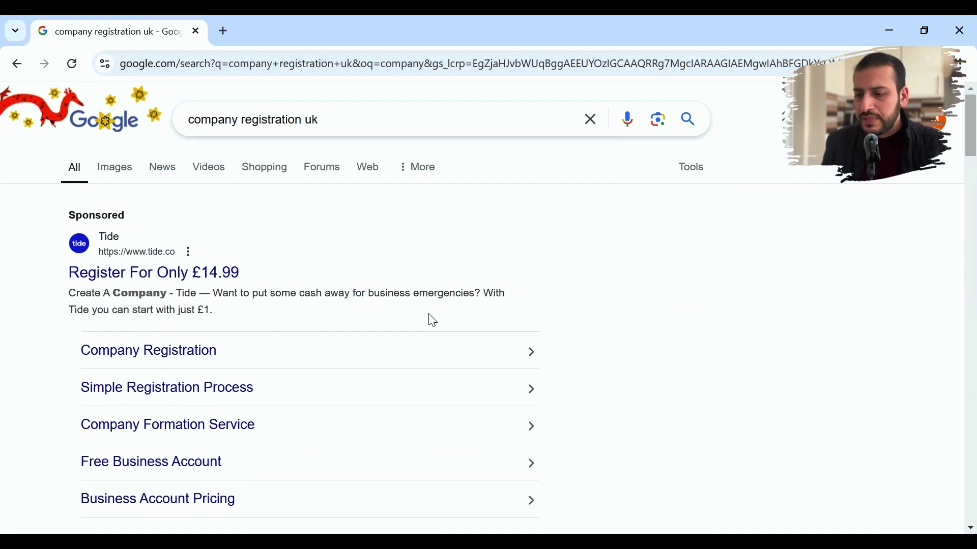
pyautogui.scroll(-4, 433, 320)
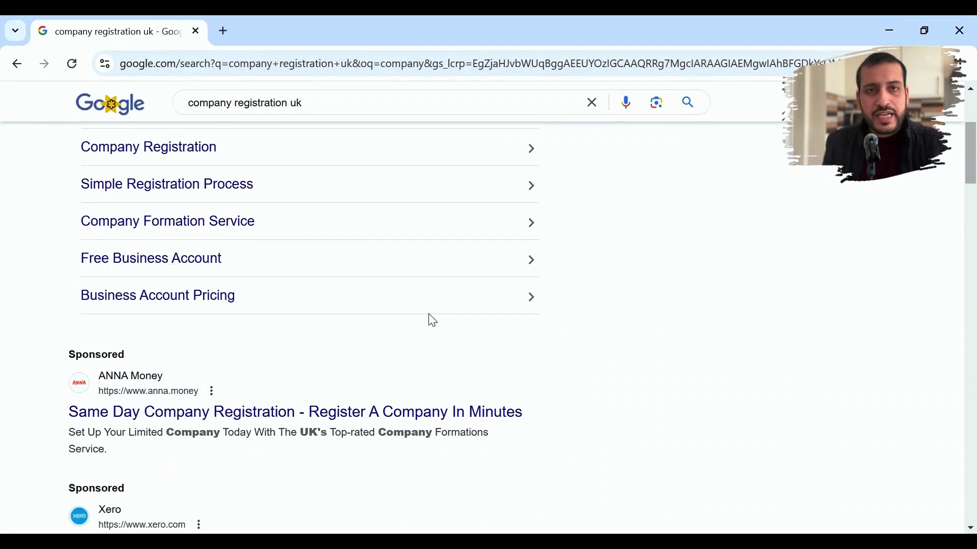
pyautogui.scroll(-6, 432, 320)
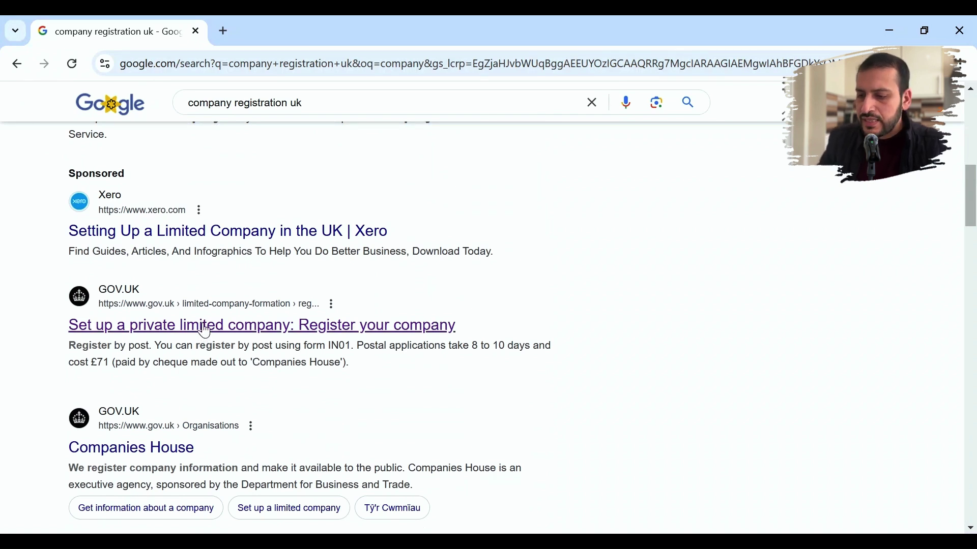
# - Open the GOV.UK 'Register your company' guidance and read its required personal details and £50 fee
pyautogui.click(205, 332)
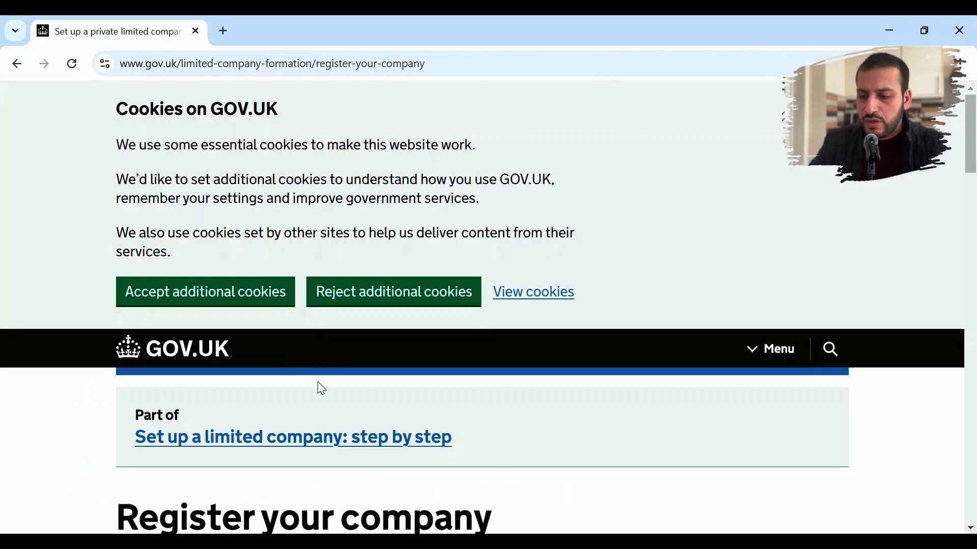
pyautogui.scroll(-3, 326, 375)
pyautogui.scroll(-5, 329, 376)
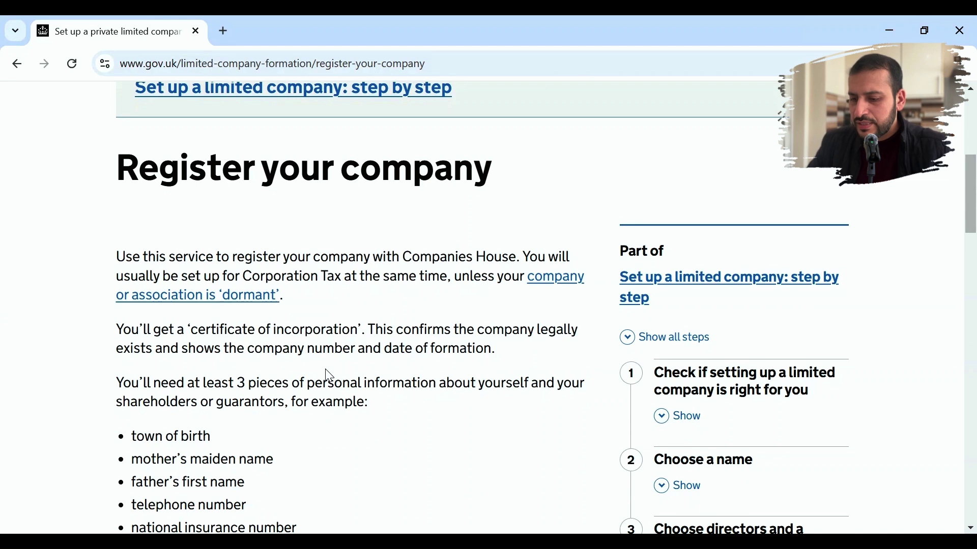
pyautogui.scroll(-3, 329, 376)
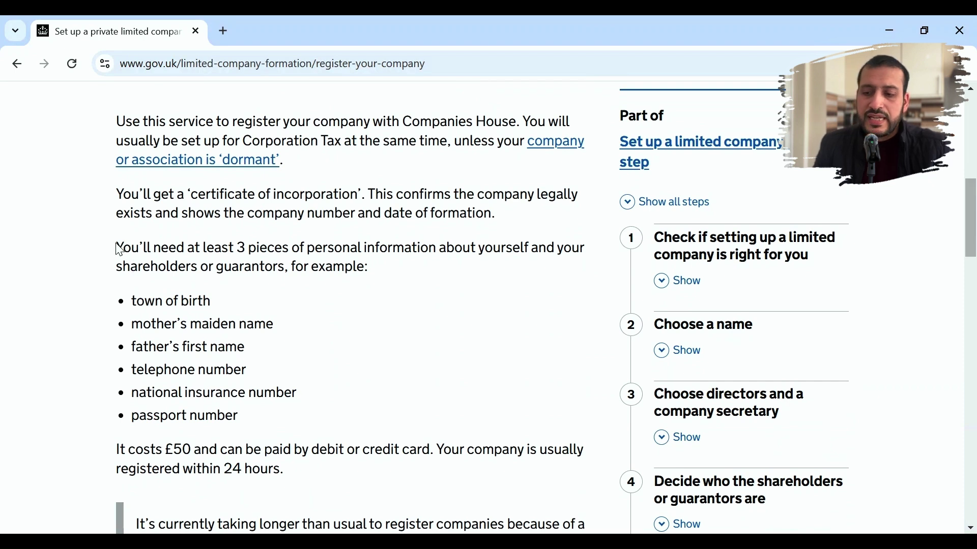
pyautogui.moveTo(118, 249); pyautogui.dragTo(303, 272)
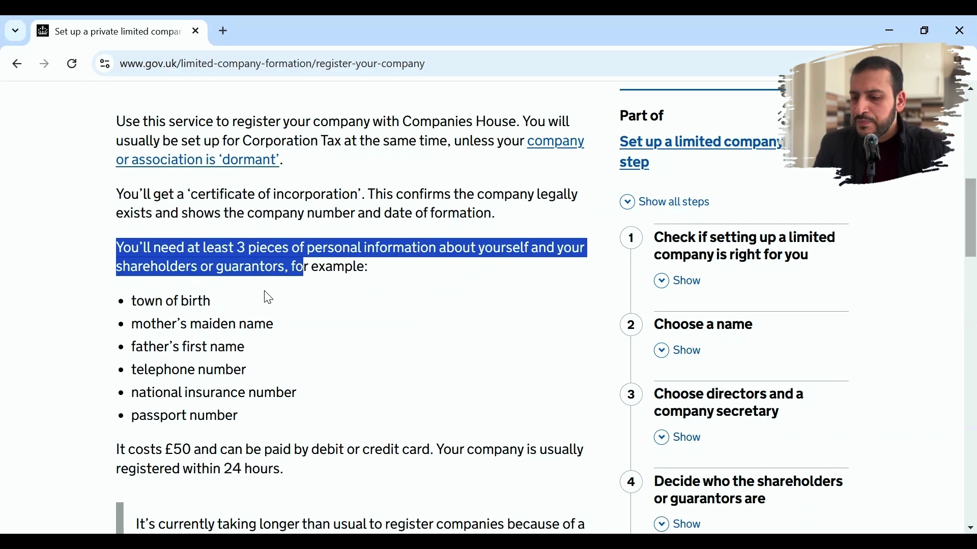
pyautogui.click(228, 305)
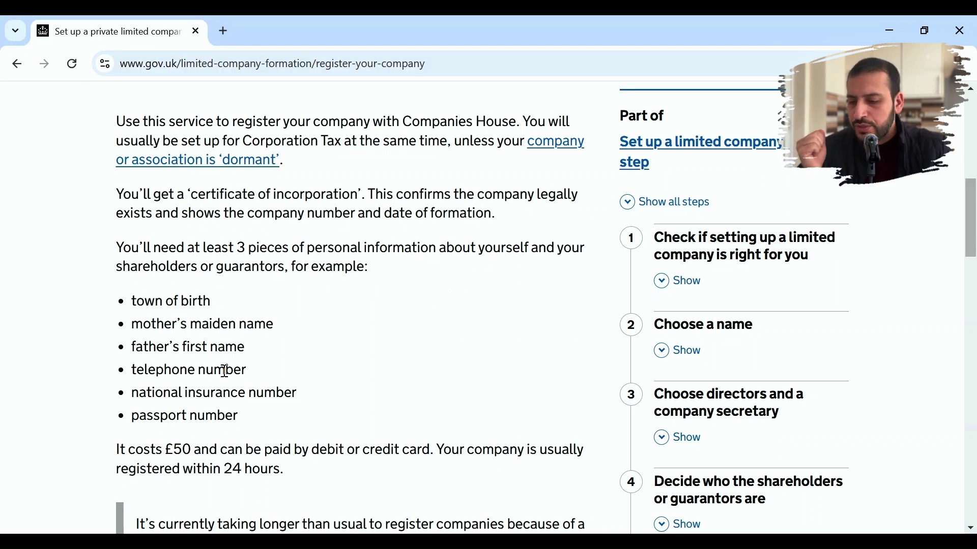
pyautogui.scroll(-1, 203, 463)
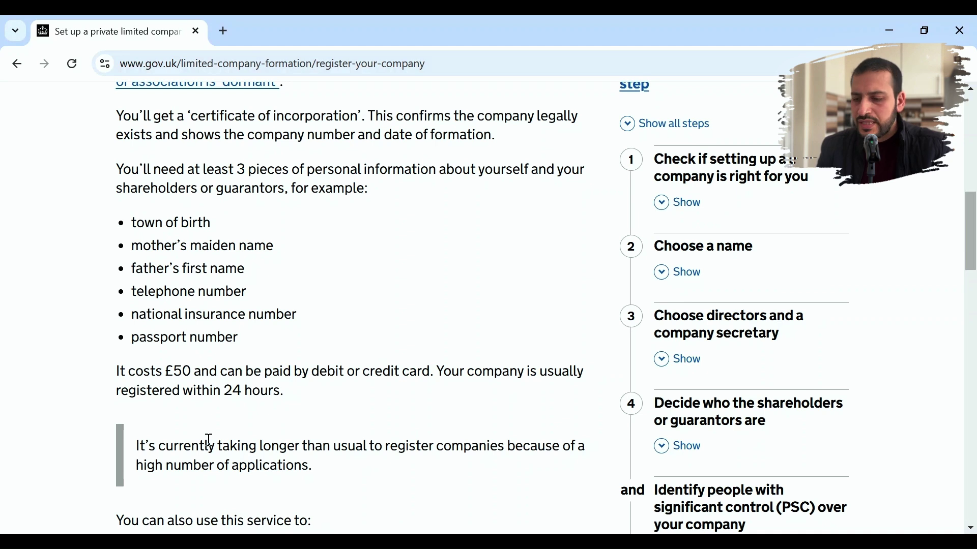
pyautogui.scroll(-4, 209, 440)
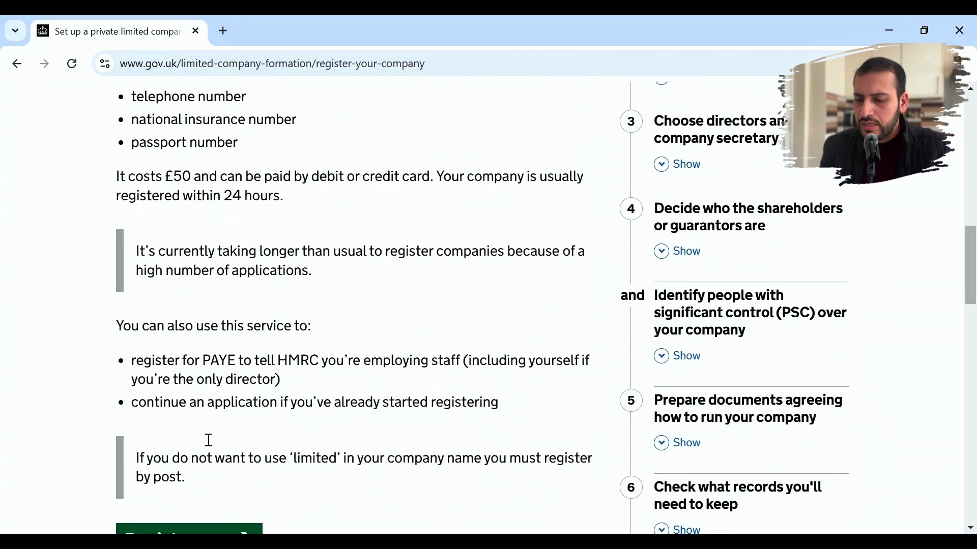
pyautogui.scroll(-3, 210, 446)
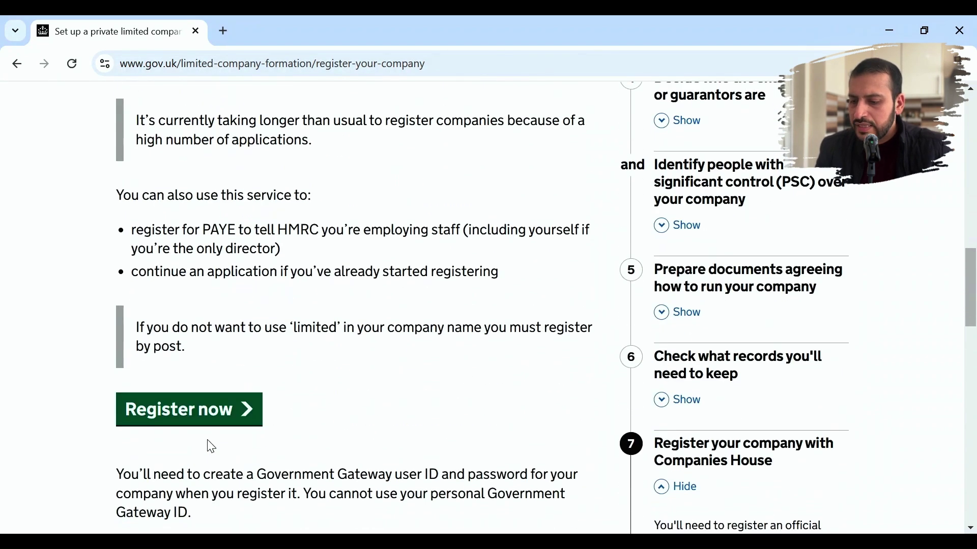
# - Start the online registration and answer Yes to making a new application
pyautogui.click(211, 410)
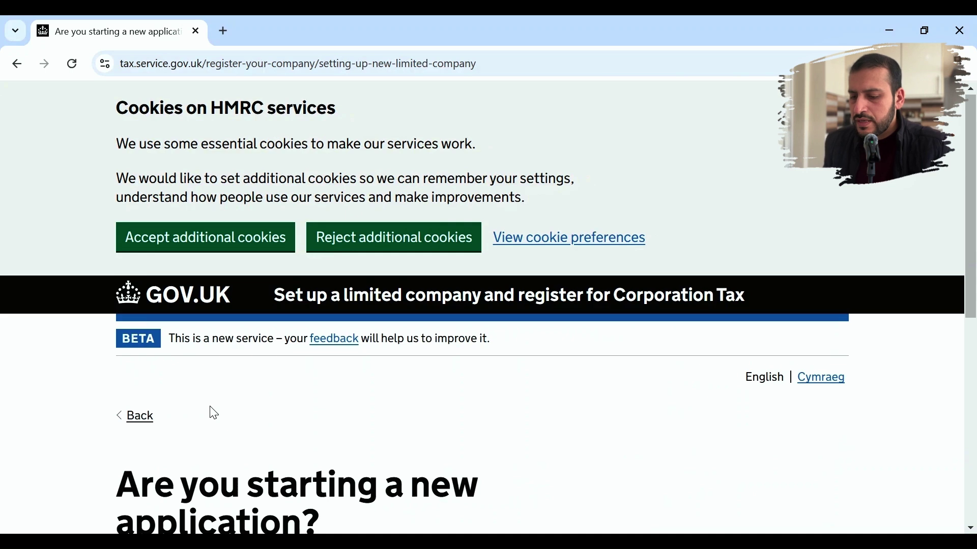
pyautogui.scroll(-5, 214, 414)
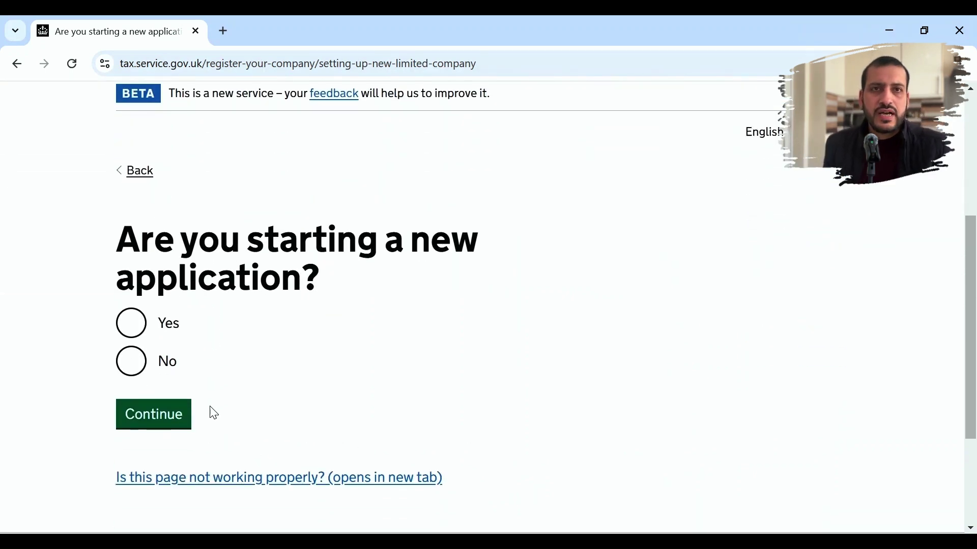
pyautogui.click(131, 326)
pyautogui.click(143, 419)
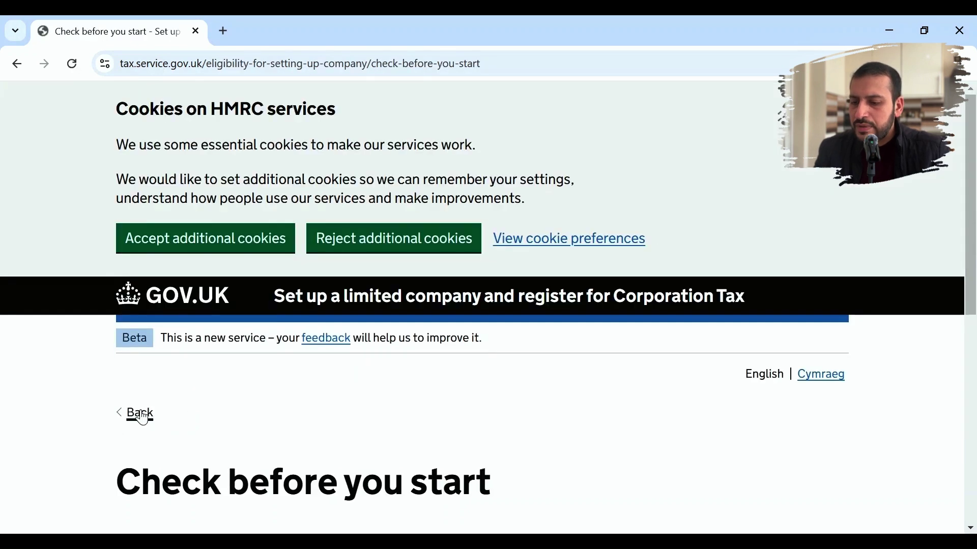
pyautogui.scroll(-1, 298, 387)
pyautogui.scroll(-4, 299, 388)
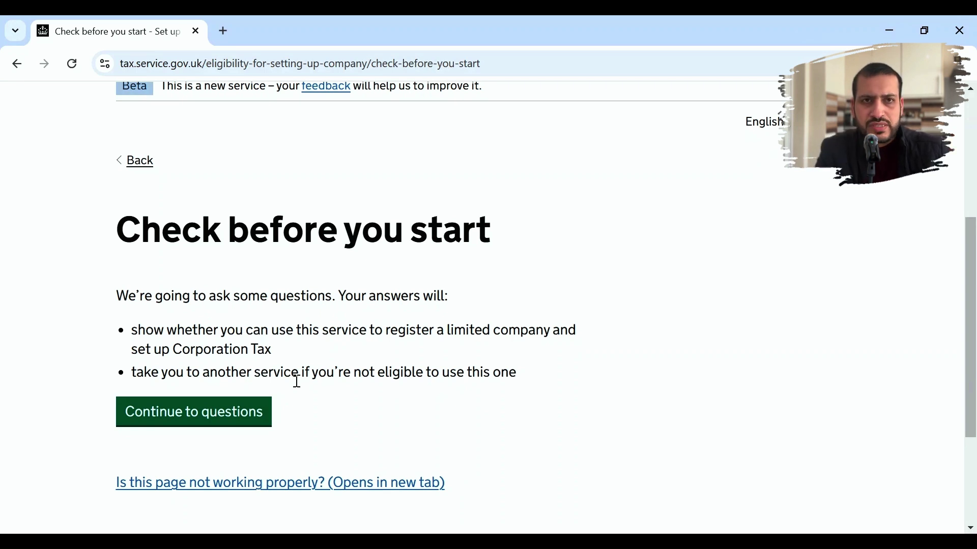
# - Begin the eligibility questions and confirm payment can be made by card or PayPal
pyautogui.click(237, 418)
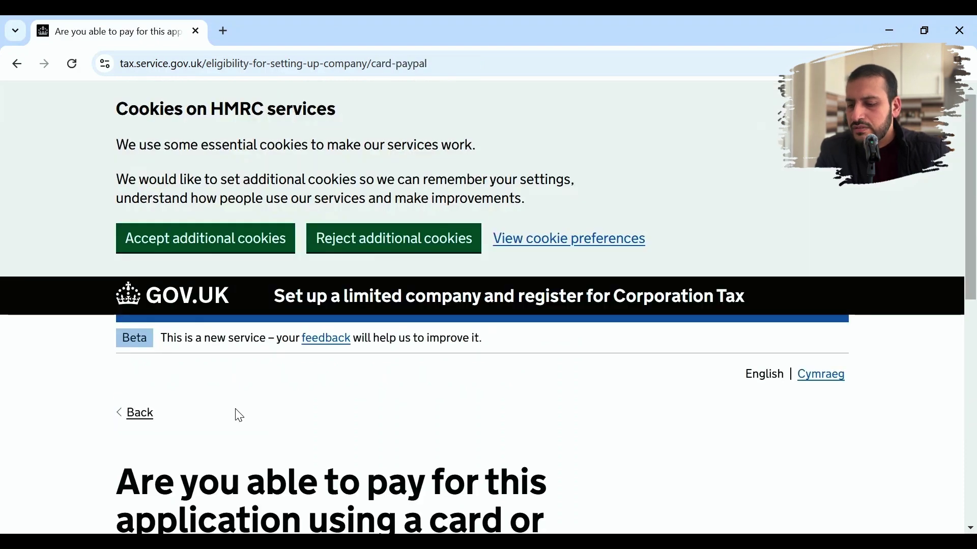
pyautogui.scroll(-5, 452, 344)
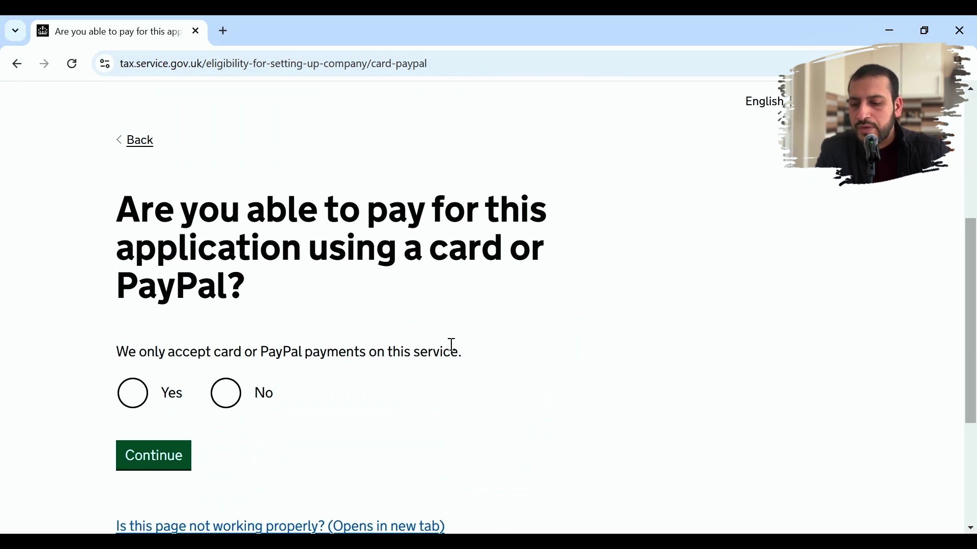
pyautogui.click(132, 394)
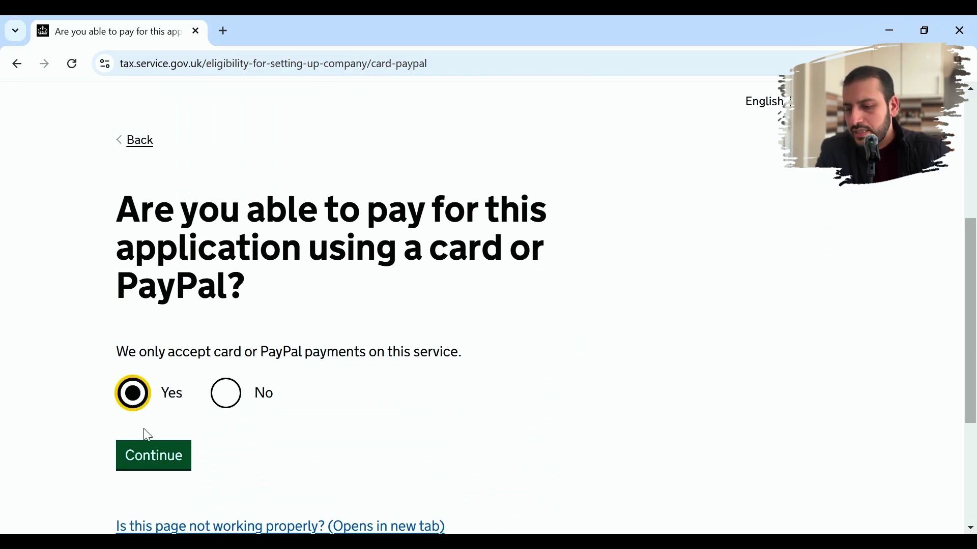
pyautogui.click(153, 472)
# - Answer No to the secure register question, correcting an initial Yes
pyautogui.scroll(-2, 291, 437)
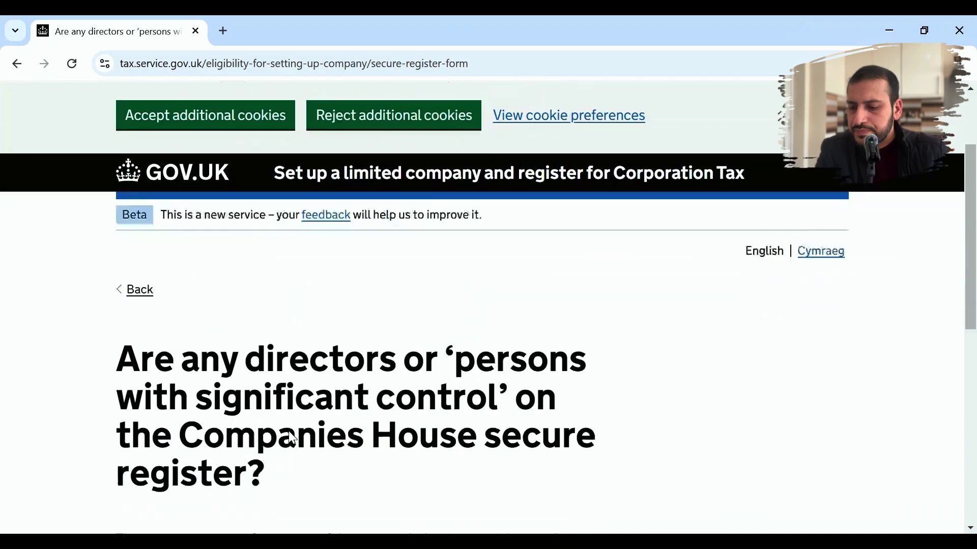
pyautogui.scroll(-3, 292, 438)
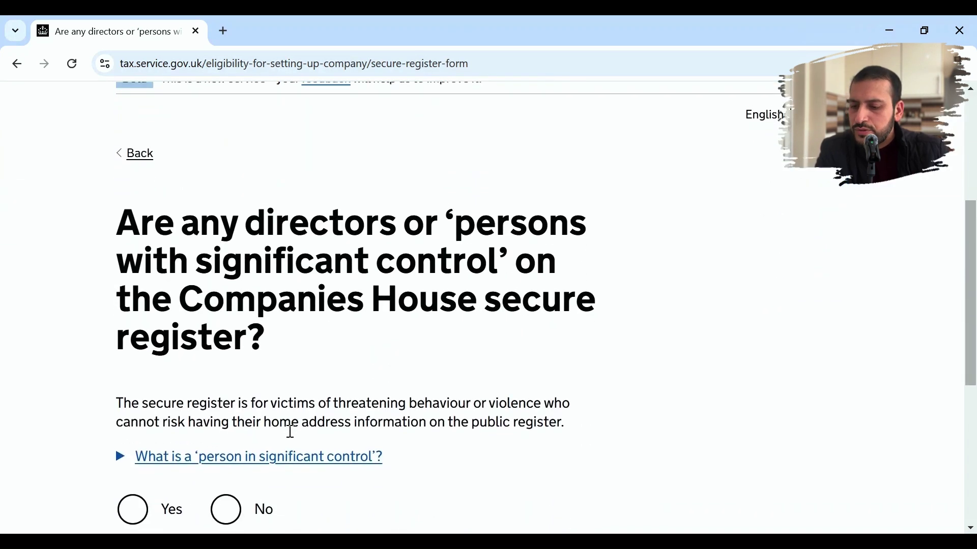
pyautogui.scroll(-1, 291, 433)
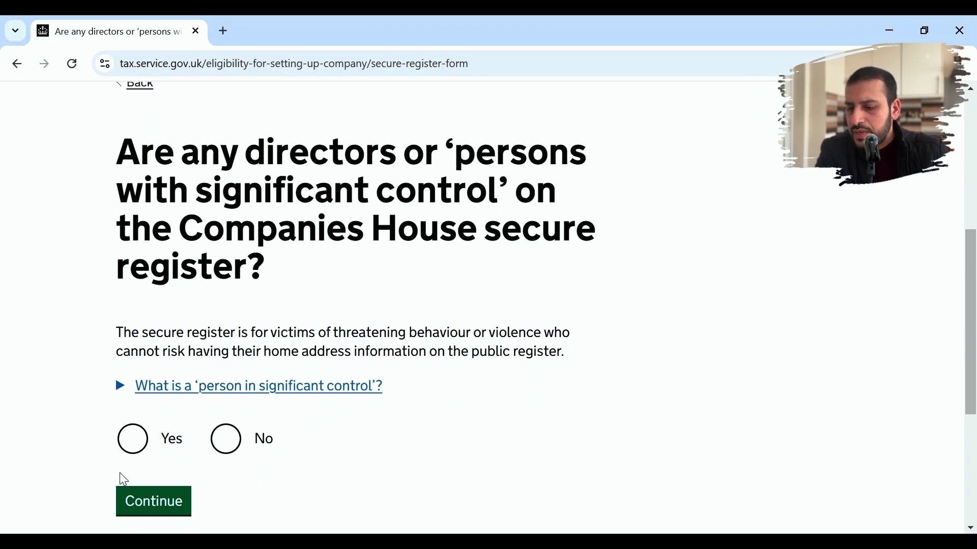
pyautogui.click(133, 445)
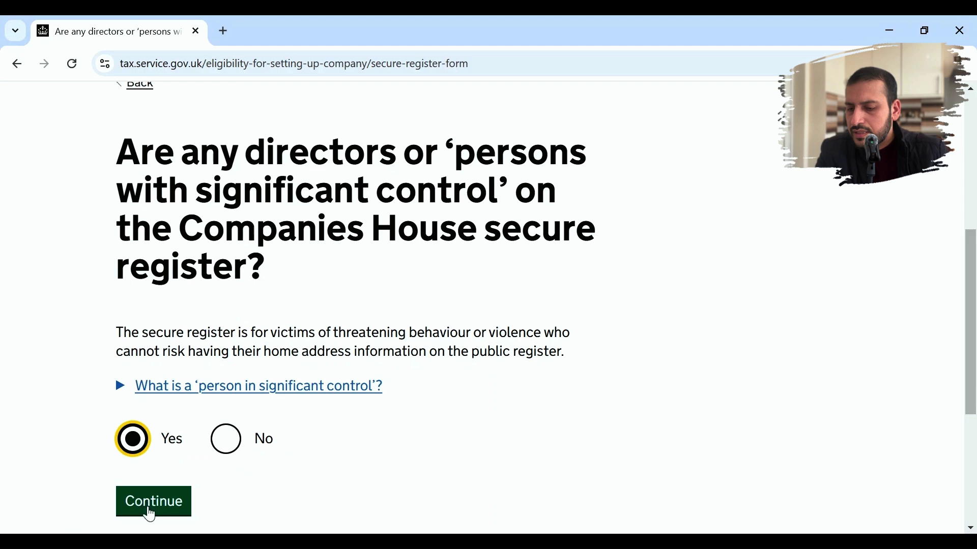
pyautogui.click(147, 509)
pyautogui.hotkey('alt', 'Left')
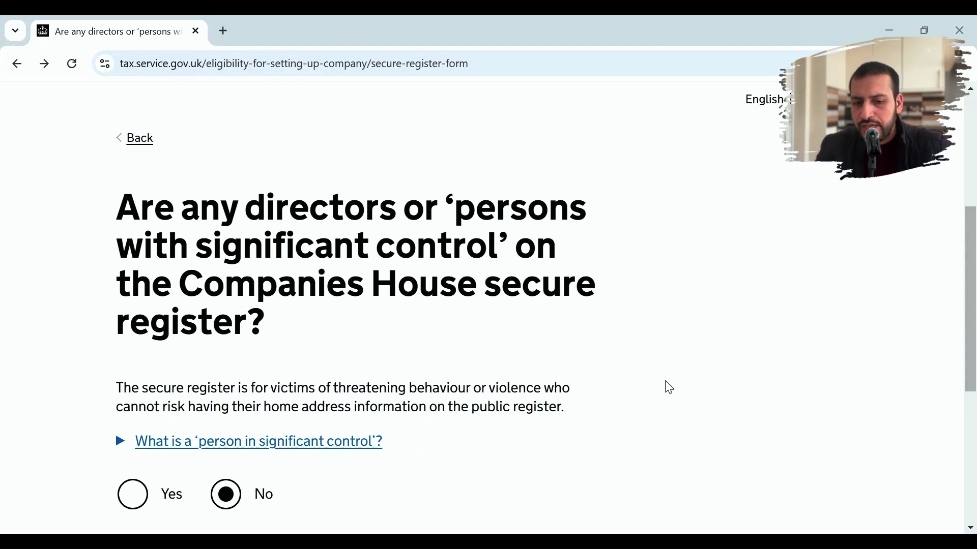
pyautogui.moveTo(974, 282); pyautogui.dragTo(974, 371)
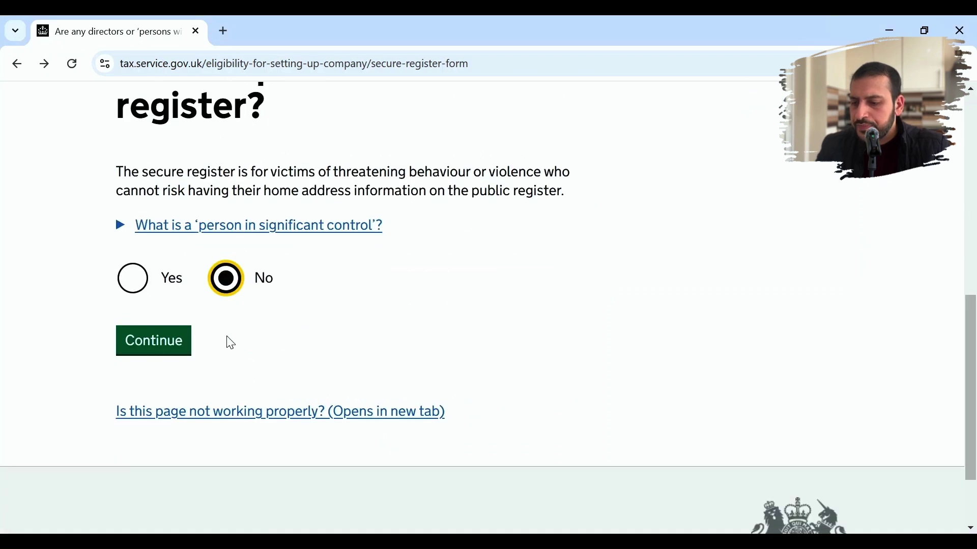
pyautogui.click(175, 340)
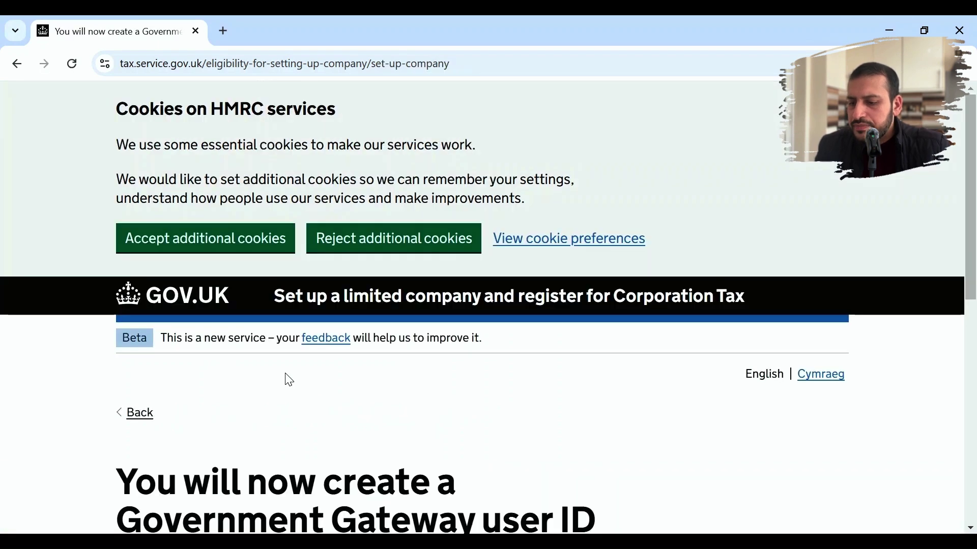
# - Start creating a Government Gateway user ID and submit the account e-mail address for confirmation
pyautogui.scroll(-3, 289, 380)
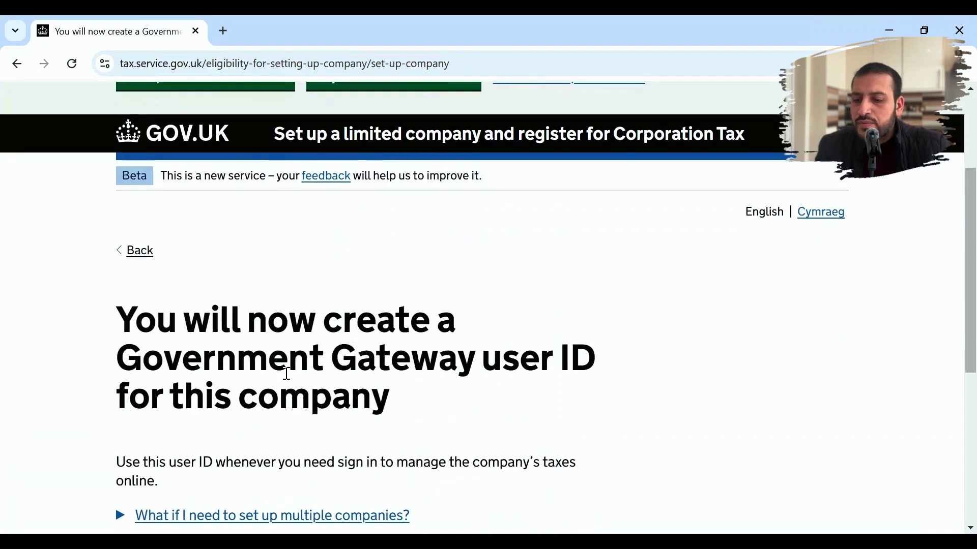
pyautogui.scroll(-3, 288, 376)
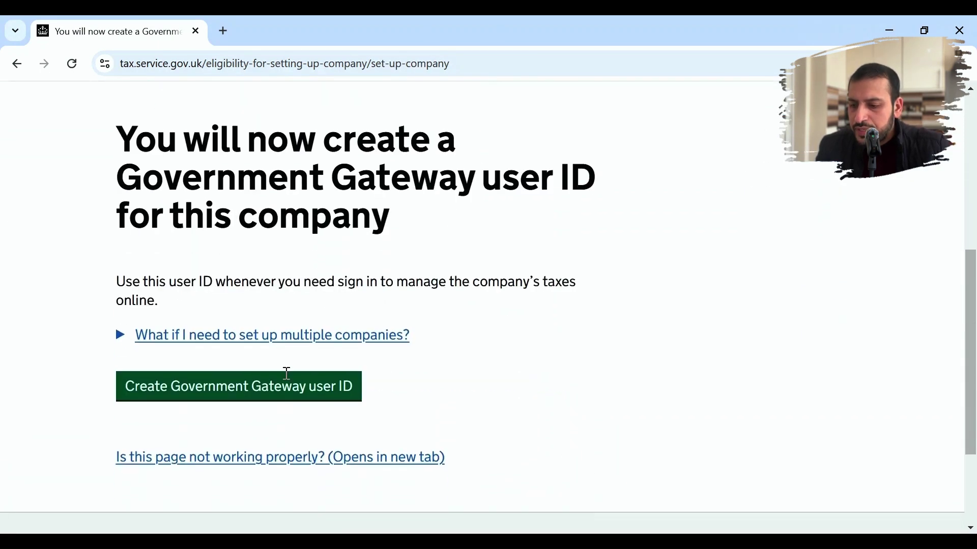
pyautogui.click(288, 399)
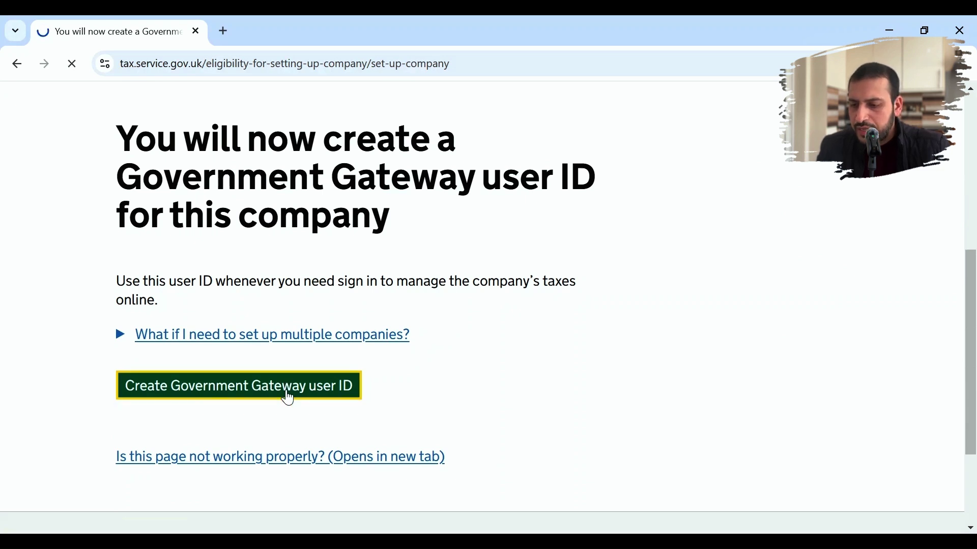
pyautogui.scroll(-3, 427, 392)
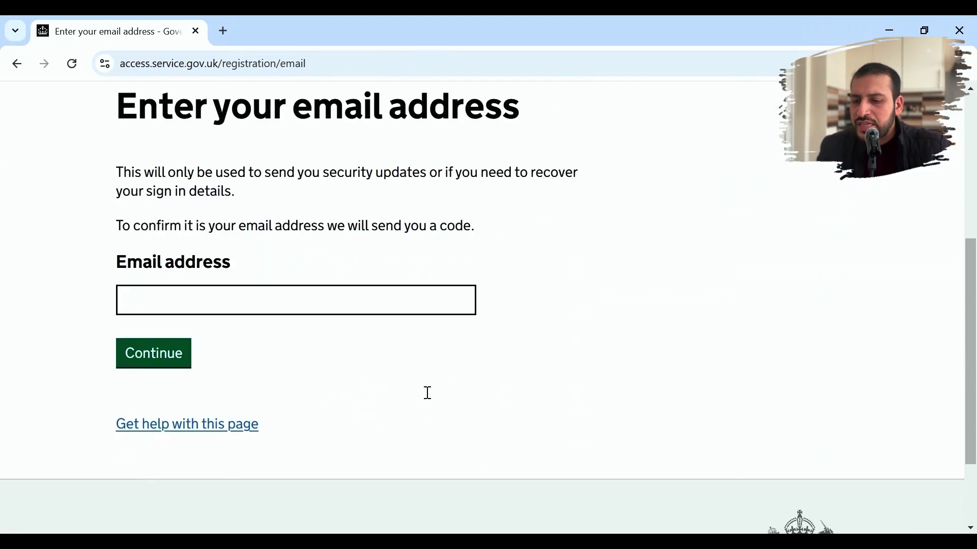
pyautogui.click(400, 298)
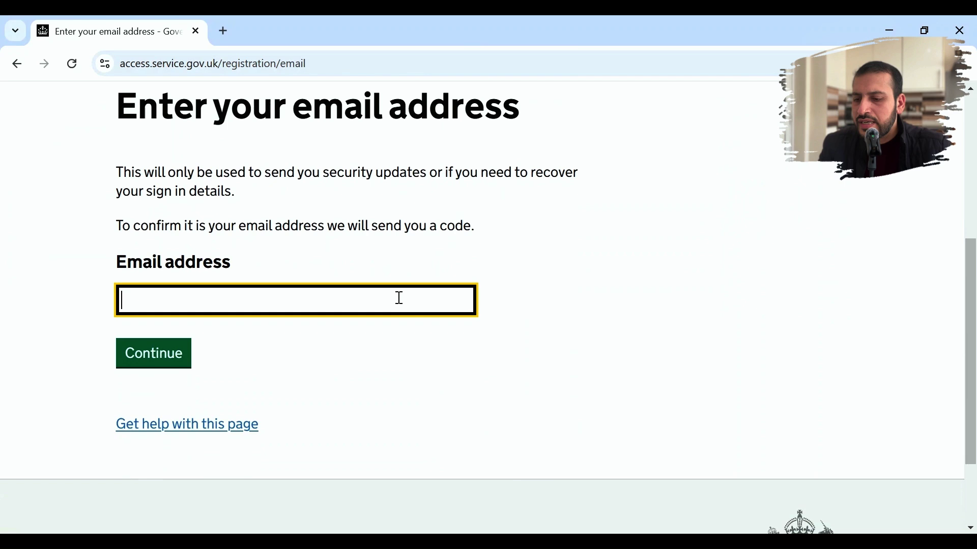
pyautogui.click(322, 351)
pyautogui.click(173, 365)
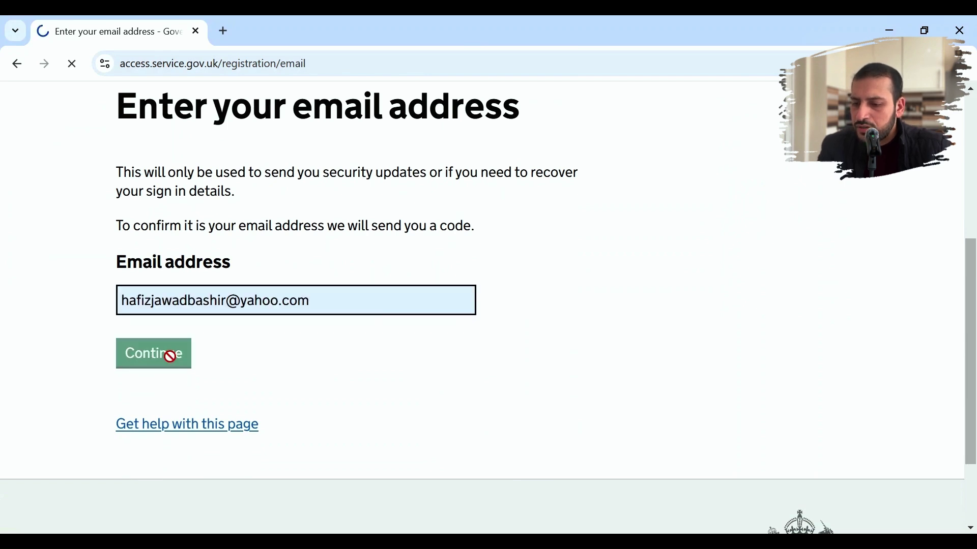
pyautogui.scroll(-6, 379, 373)
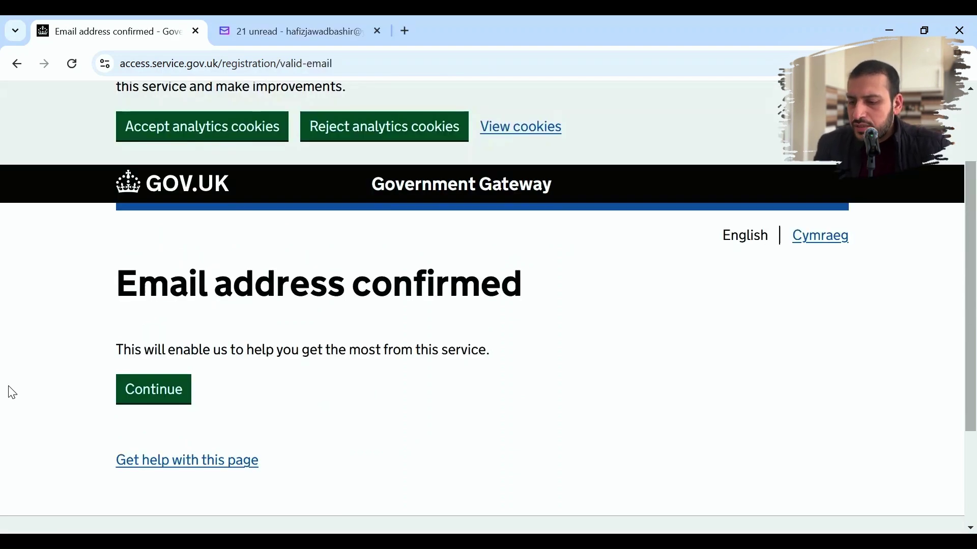
# - Replace the suggested password with your own 10-character password, confirm it and submit
pyautogui.click(151, 406)
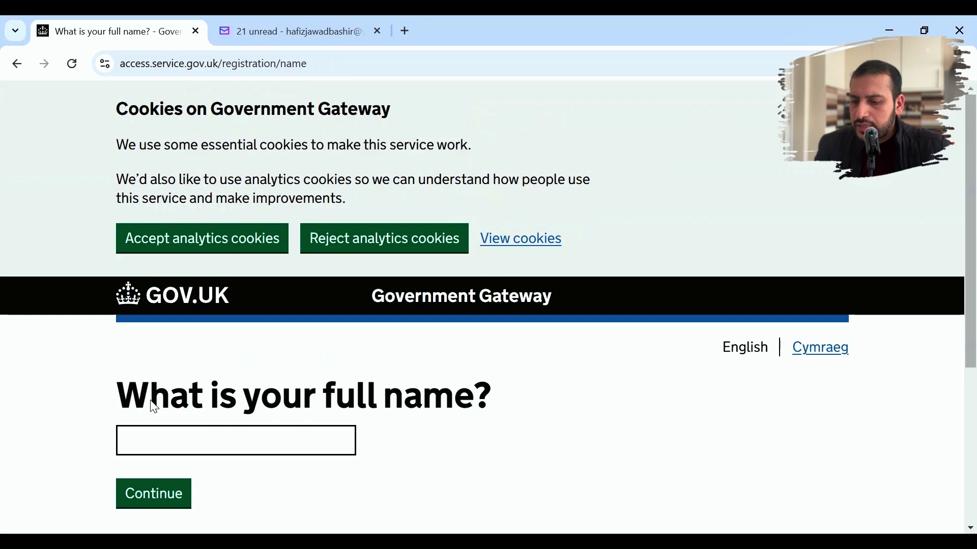
pyautogui.scroll(-2, 334, 400)
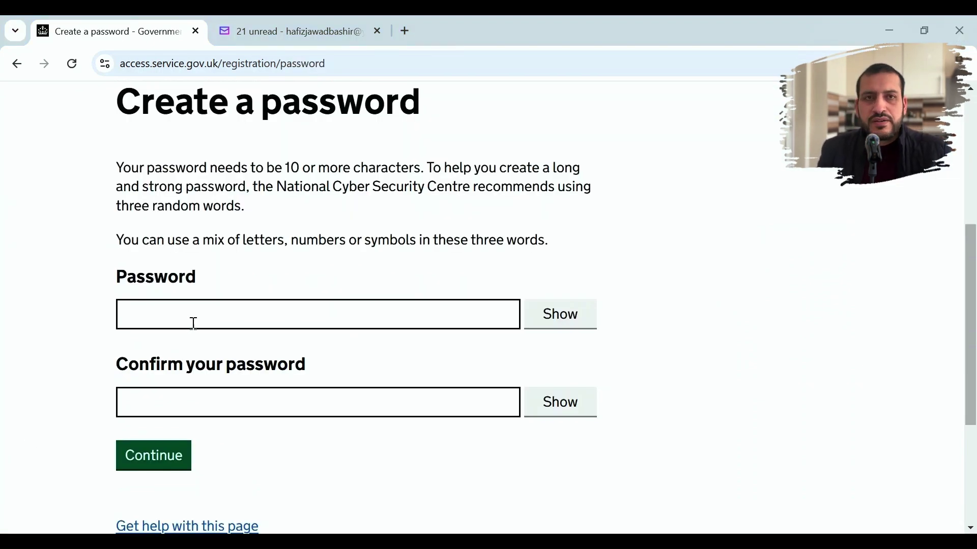
pyautogui.click(213, 304)
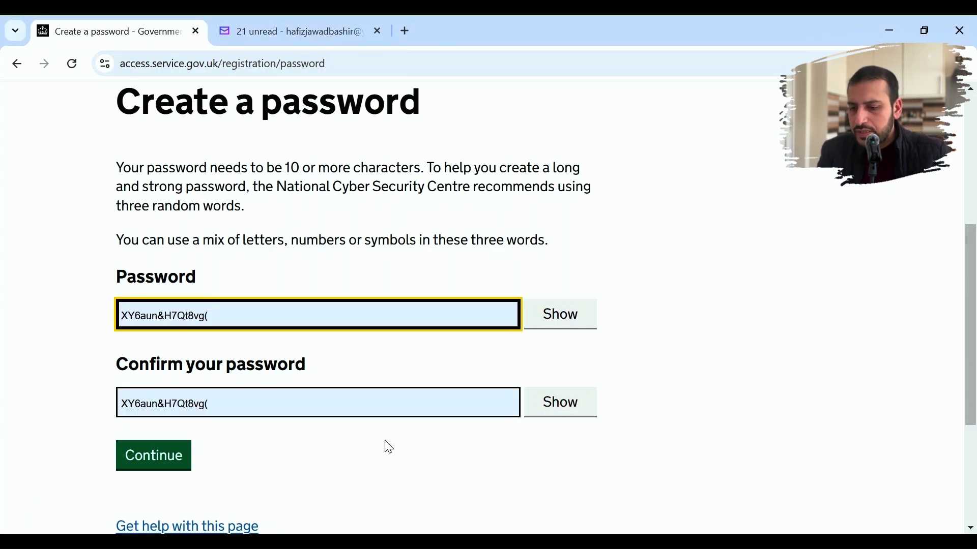
pyautogui.hotkey('ctrl', 'z')
pyautogui.write('••••••')
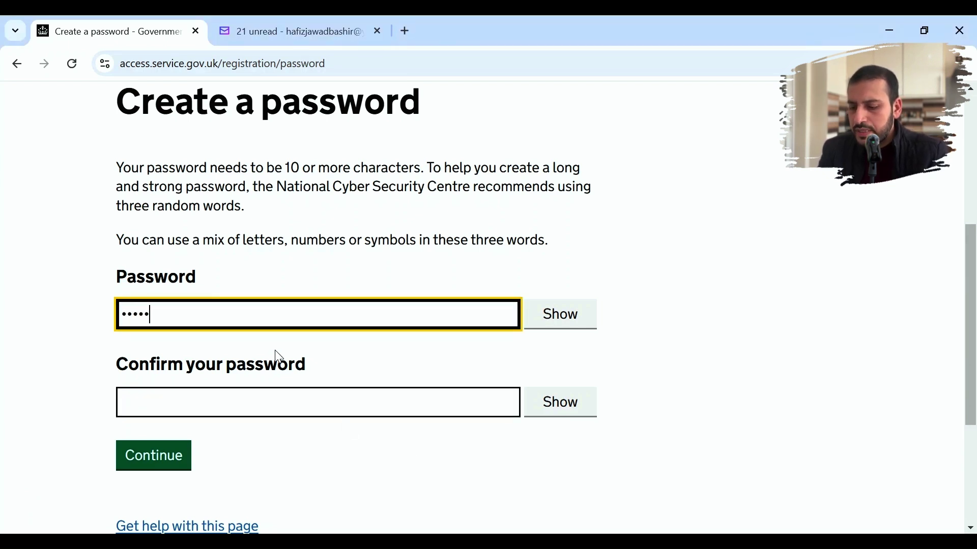
pyautogui.write('••••')
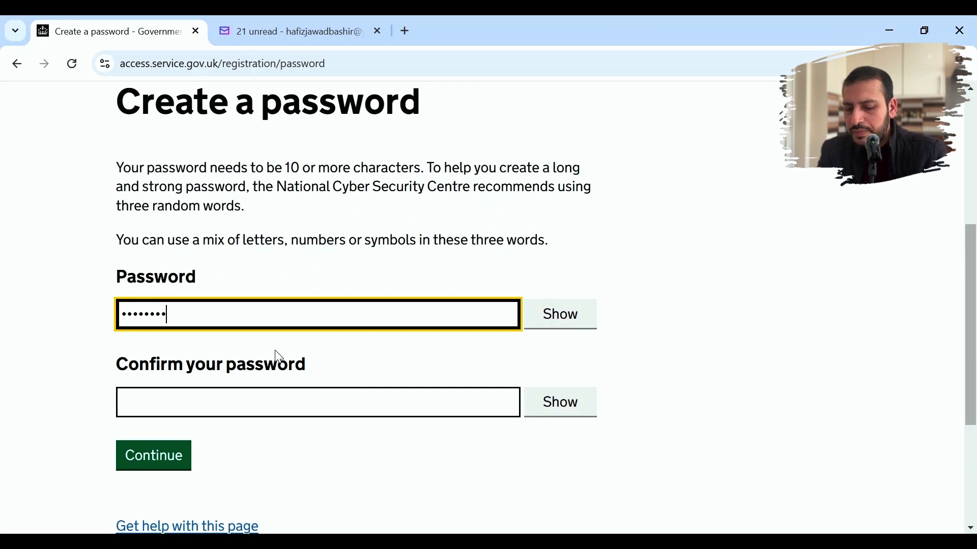
pyautogui.press('Tab')
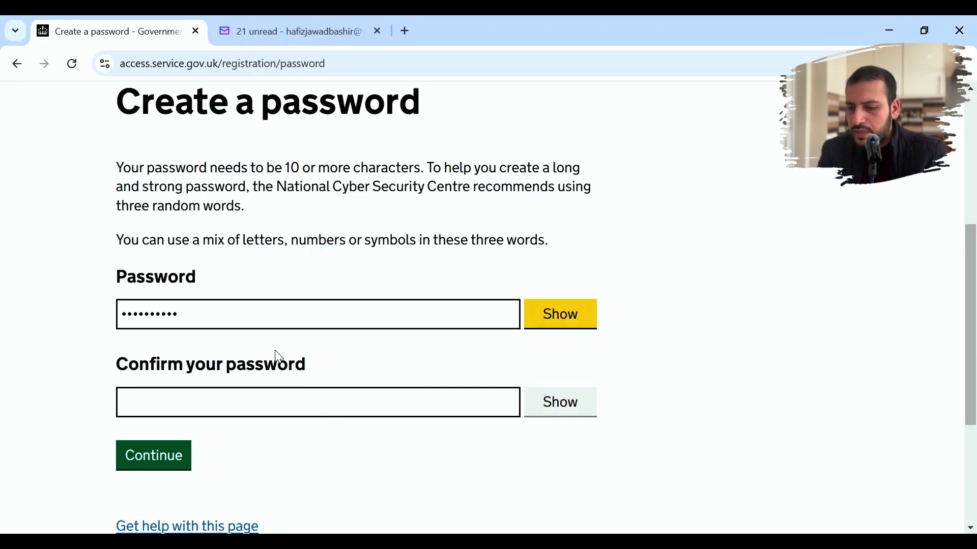
pyautogui.click(284, 395)
pyautogui.write('•••••••••')
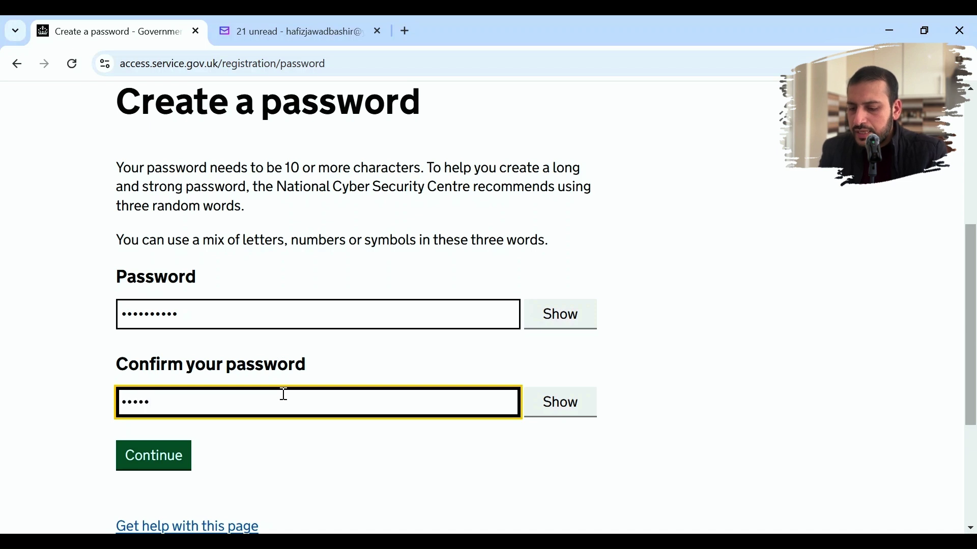
pyautogui.write('•')
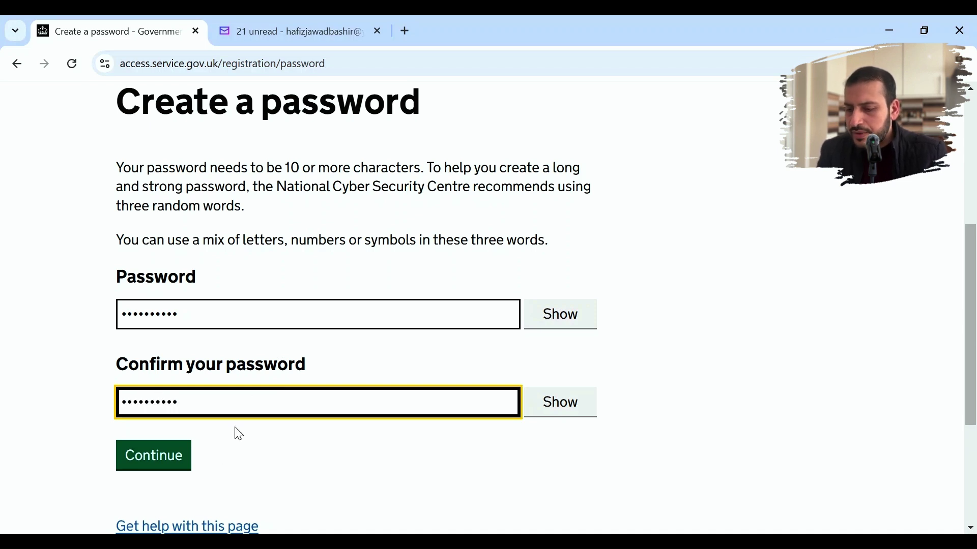
pyautogui.click(163, 461)
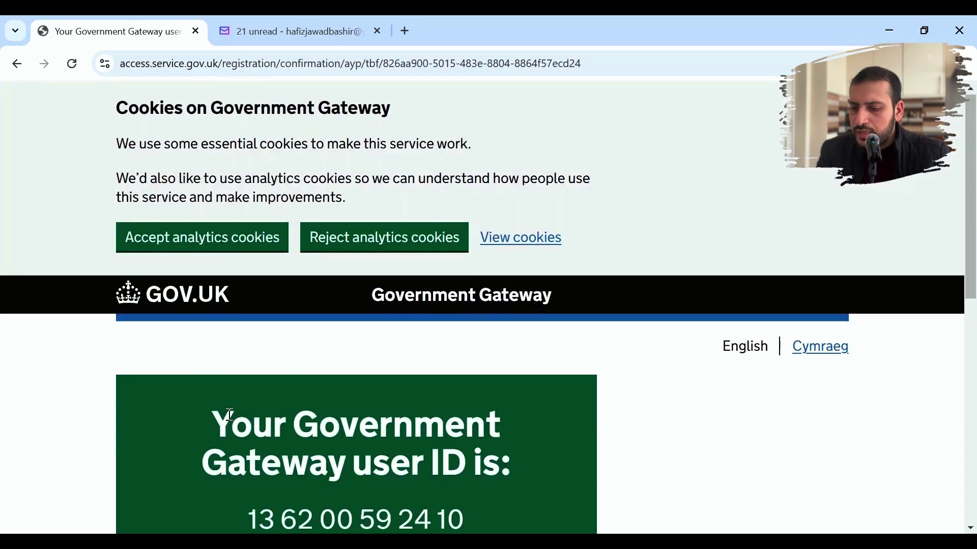
# - Note the issued Government Gateway user ID and continue past the confirmation page
pyautogui.scroll(-4, 230, 415)
pyautogui.scroll(-2, 230, 415)
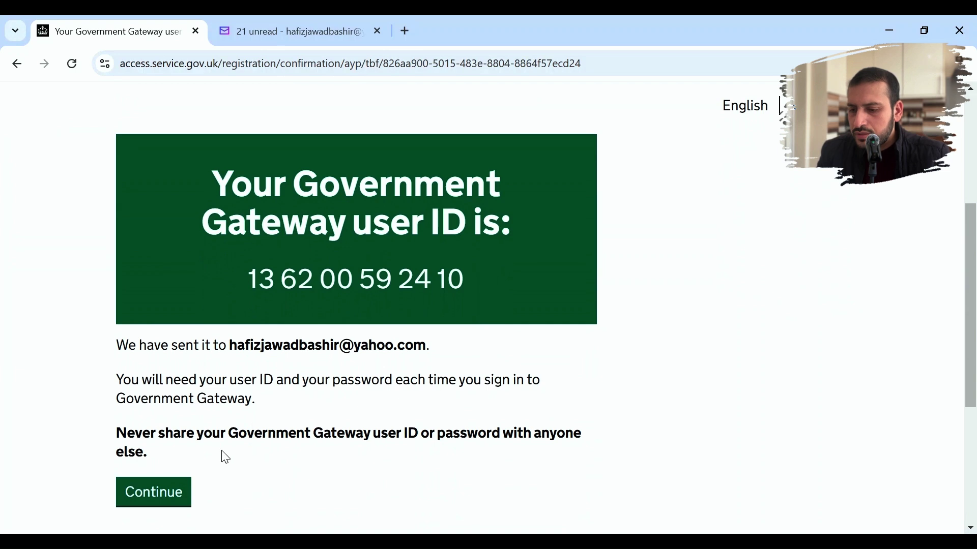
pyautogui.click(168, 495)
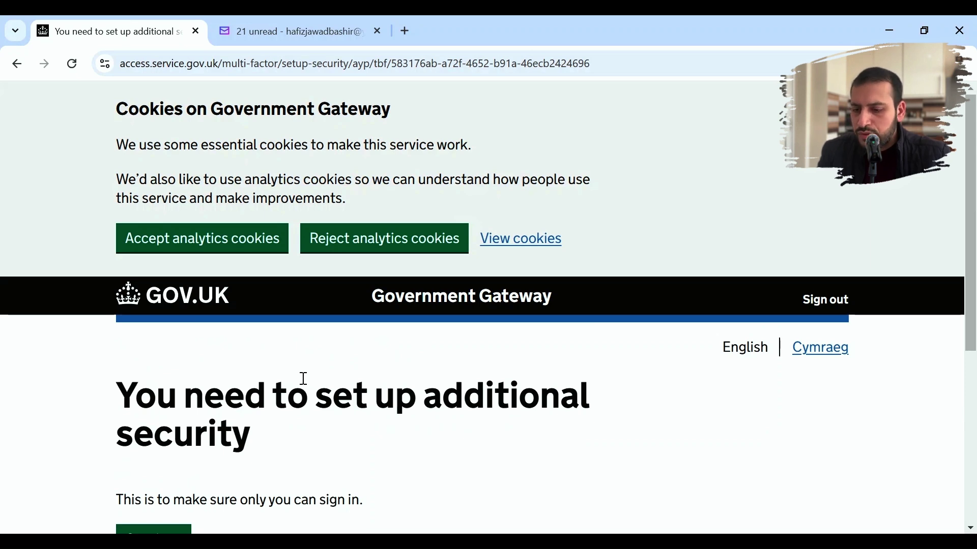
# - Begin additional security setup and choose text message for access codes
pyautogui.scroll(-2, 304, 378)
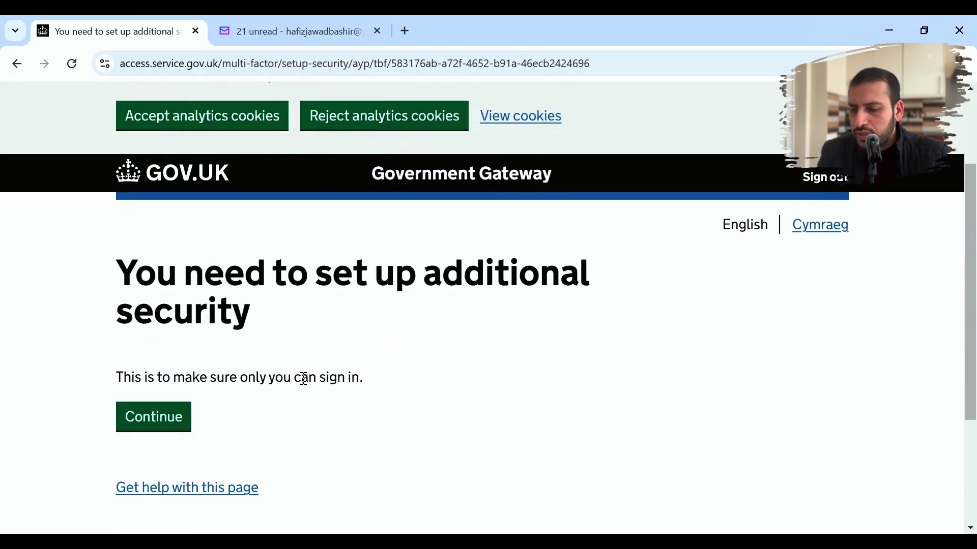
pyautogui.click(184, 421)
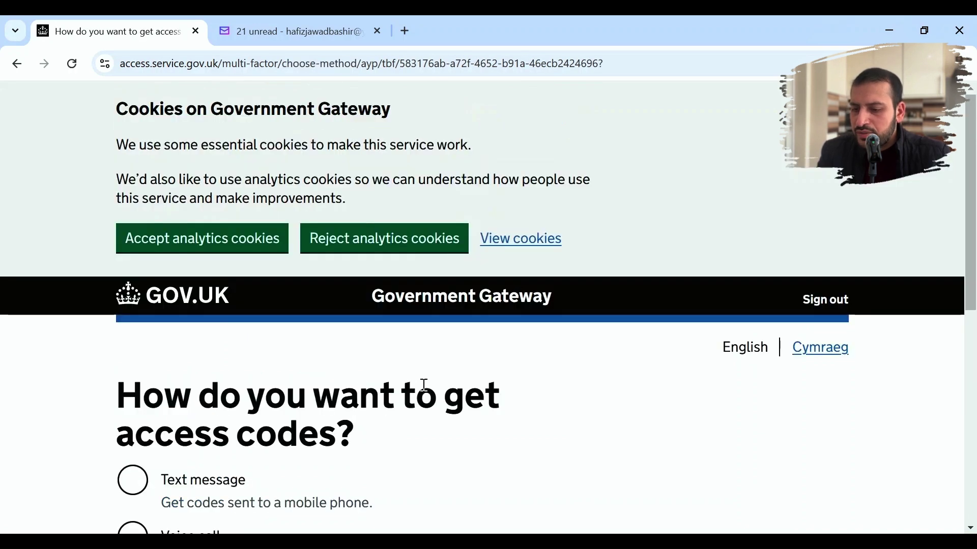
pyautogui.scroll(-3, 423, 384)
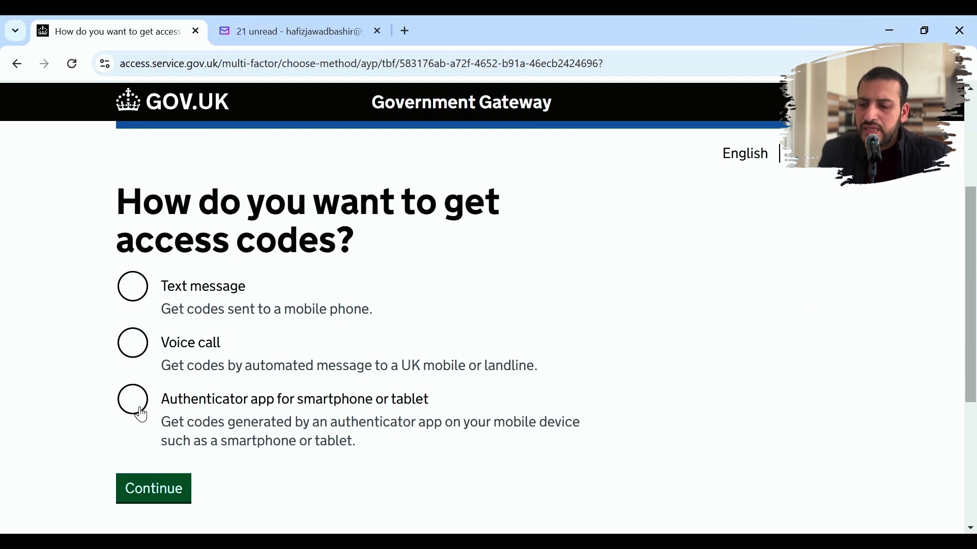
pyautogui.click(134, 285)
pyautogui.click(142, 493)
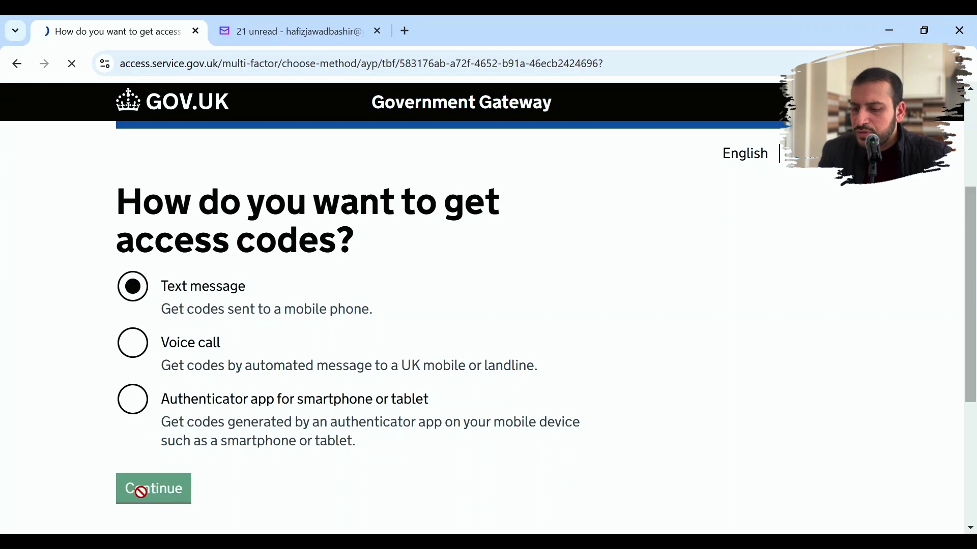
# - Add a UK mobile number, send the access code, and return to company registration
pyautogui.scroll(-2, 332, 430)
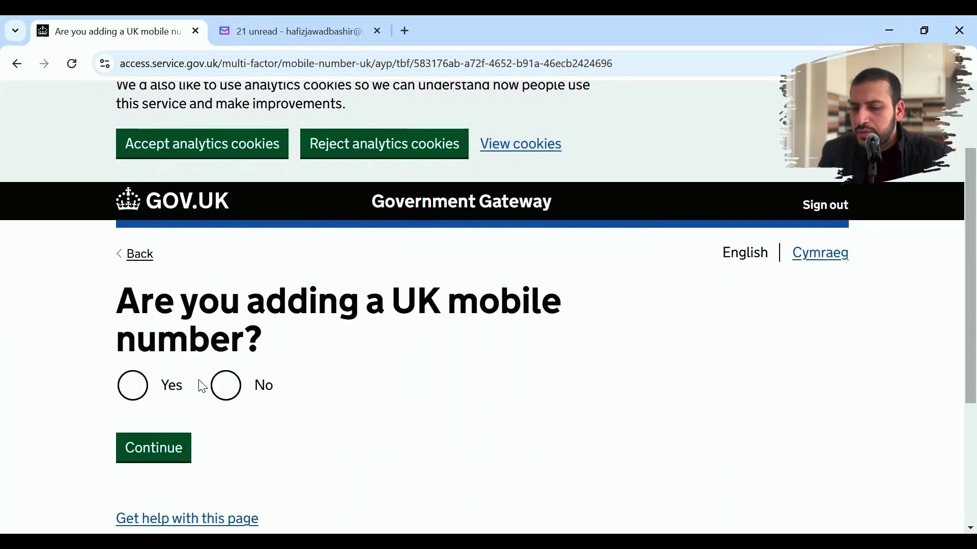
pyautogui.click(146, 395)
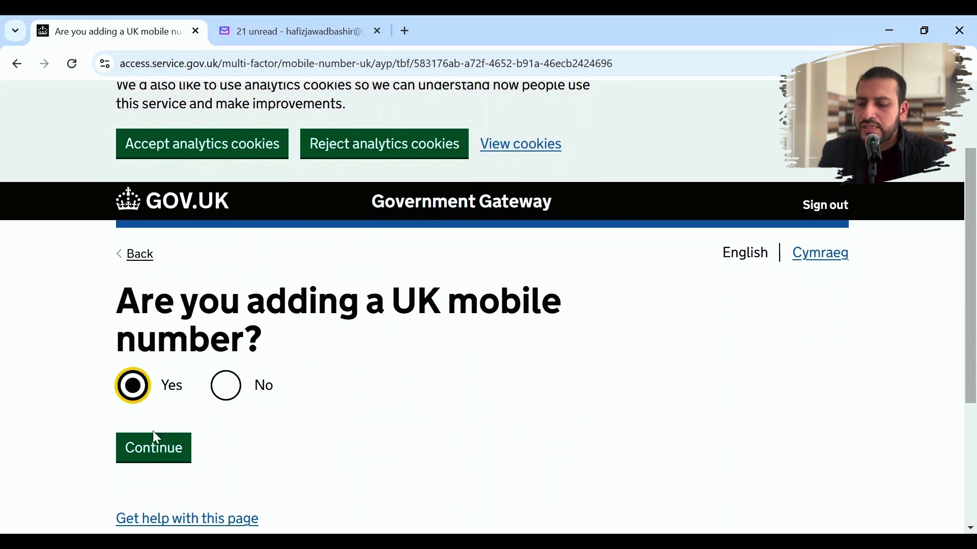
pyautogui.click(155, 447)
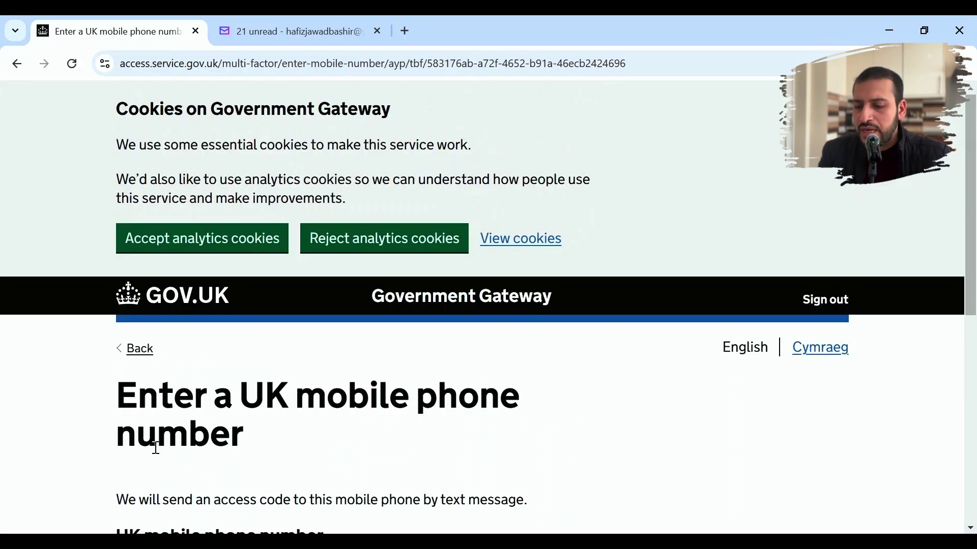
pyautogui.scroll(-3, 156, 450)
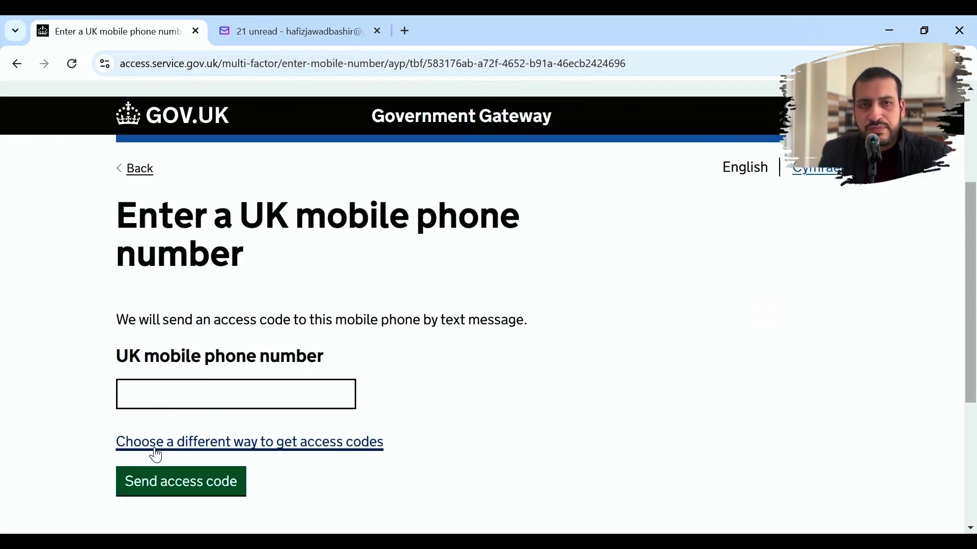
pyautogui.click(183, 393)
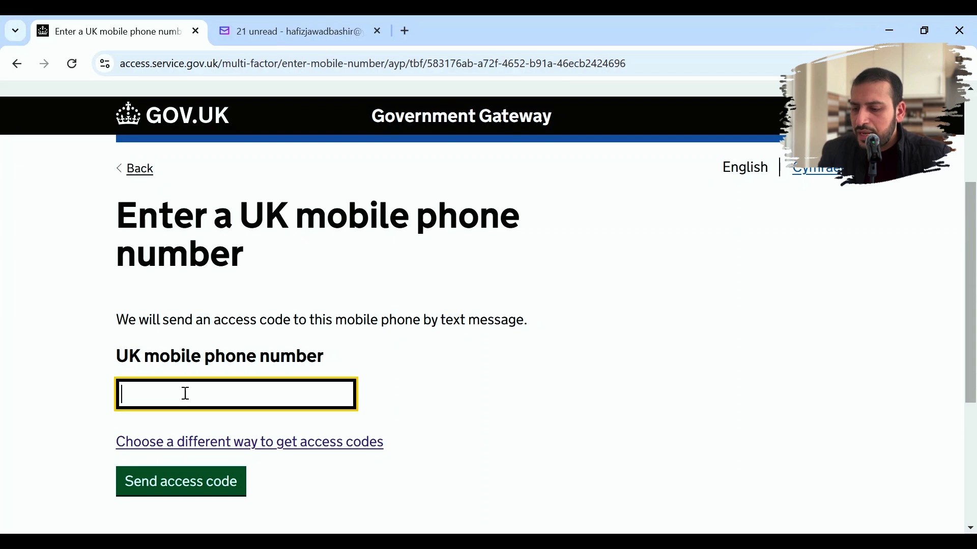
pyautogui.click(212, 438)
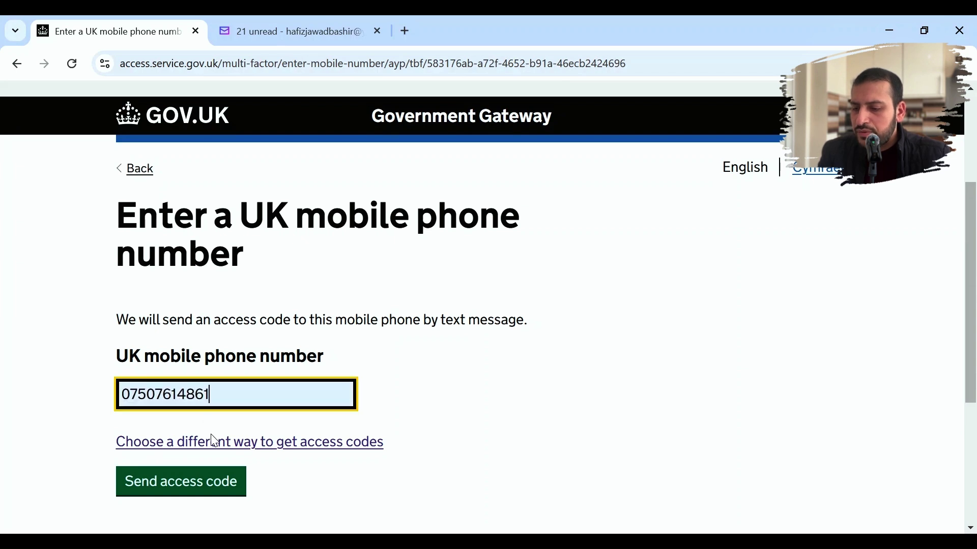
pyautogui.click(203, 491)
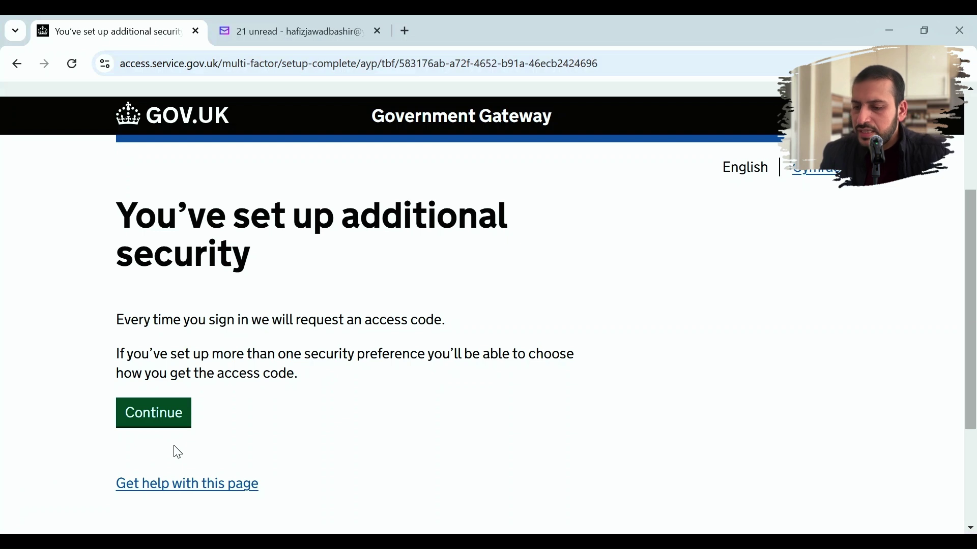
pyautogui.click(136, 420)
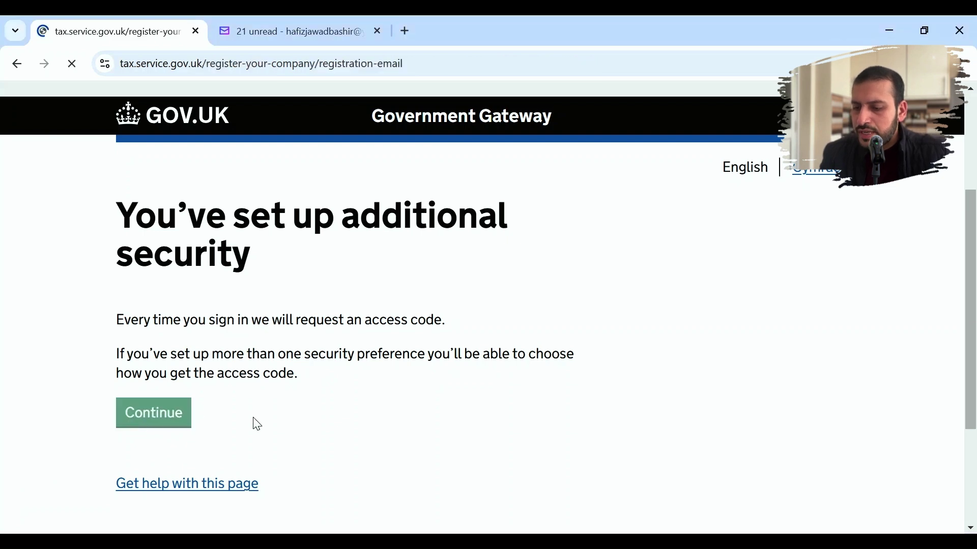
# - Use the existing account e-mail address for this application
pyautogui.scroll(-5, 277, 432)
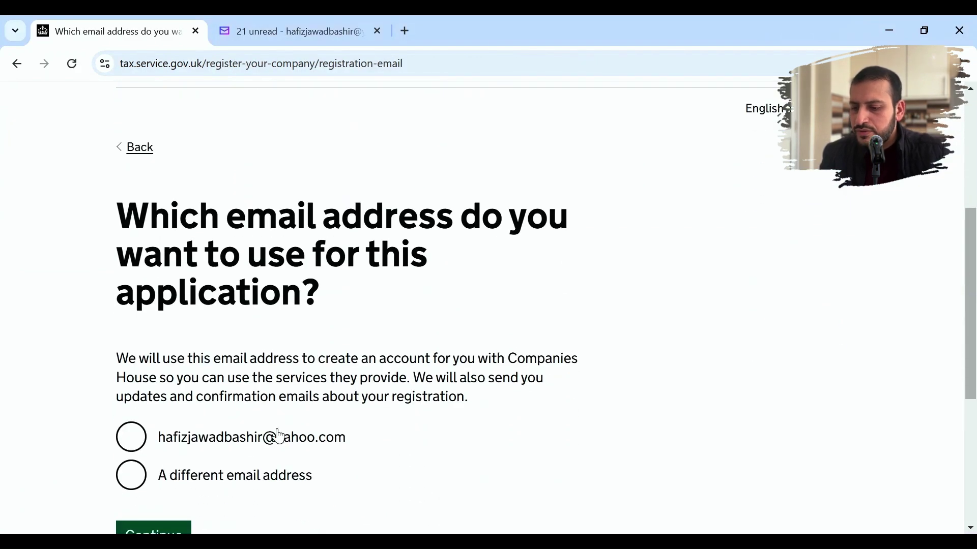
pyautogui.scroll(-1, 279, 438)
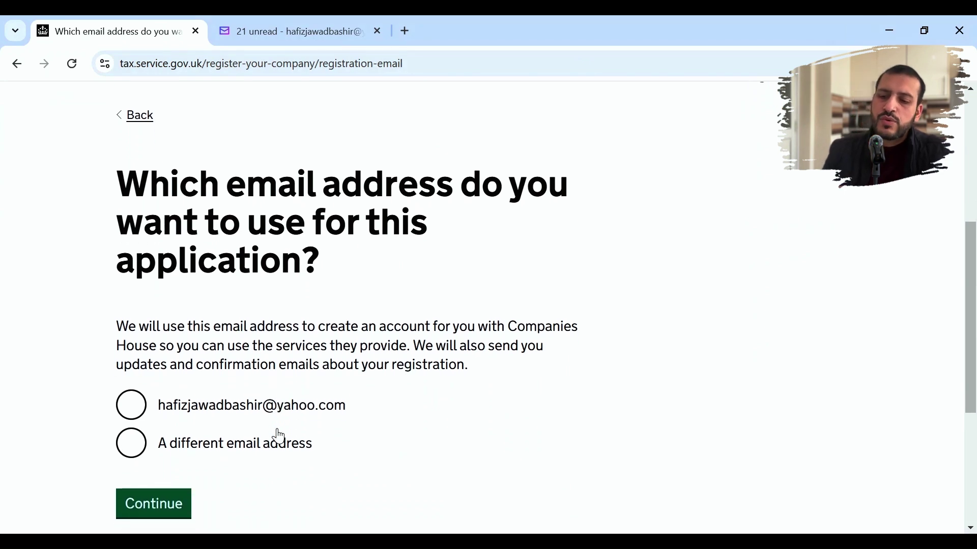
pyautogui.click(135, 413)
pyautogui.click(165, 506)
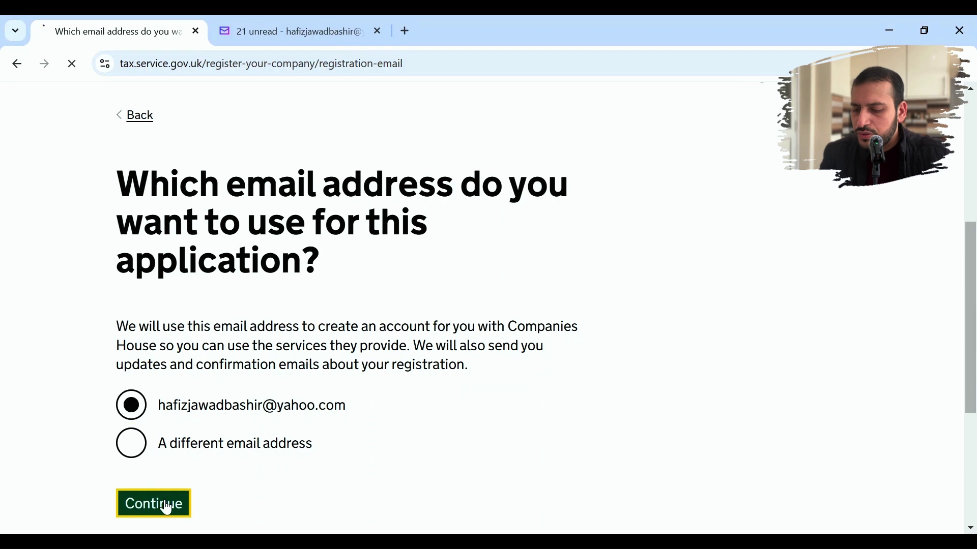
# - Save Company director as the applicant's relationship to the company
pyautogui.scroll(-3, 364, 400)
pyautogui.scroll(-2, 369, 407)
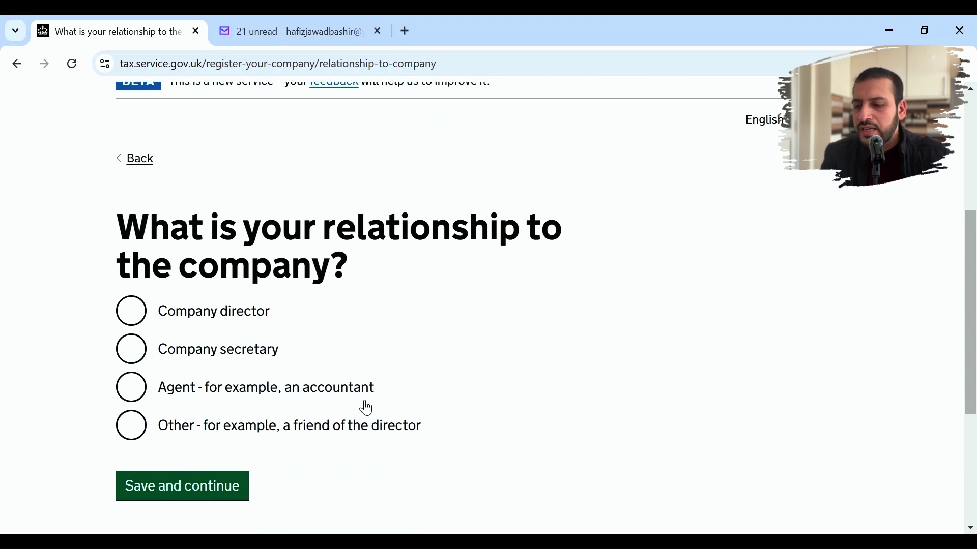
pyautogui.click(134, 311)
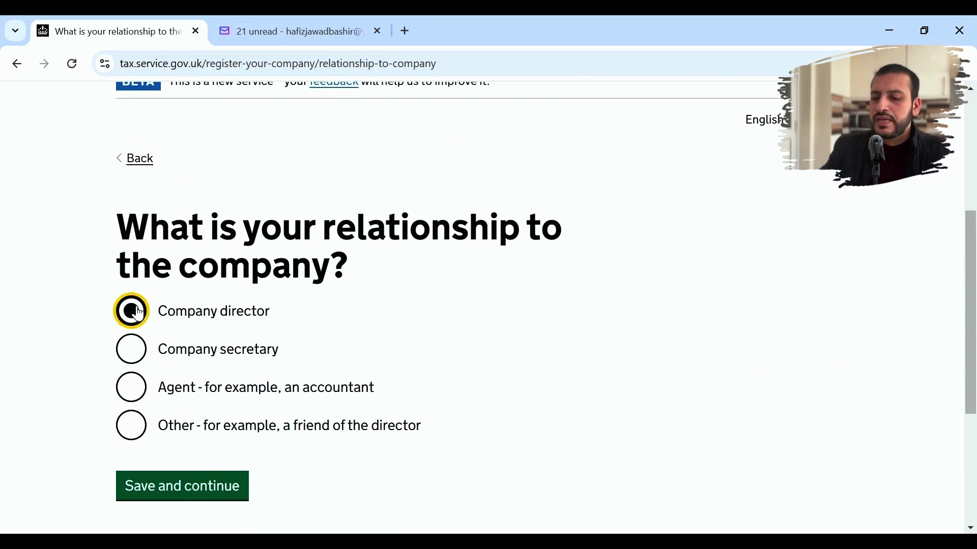
pyautogui.click(188, 498)
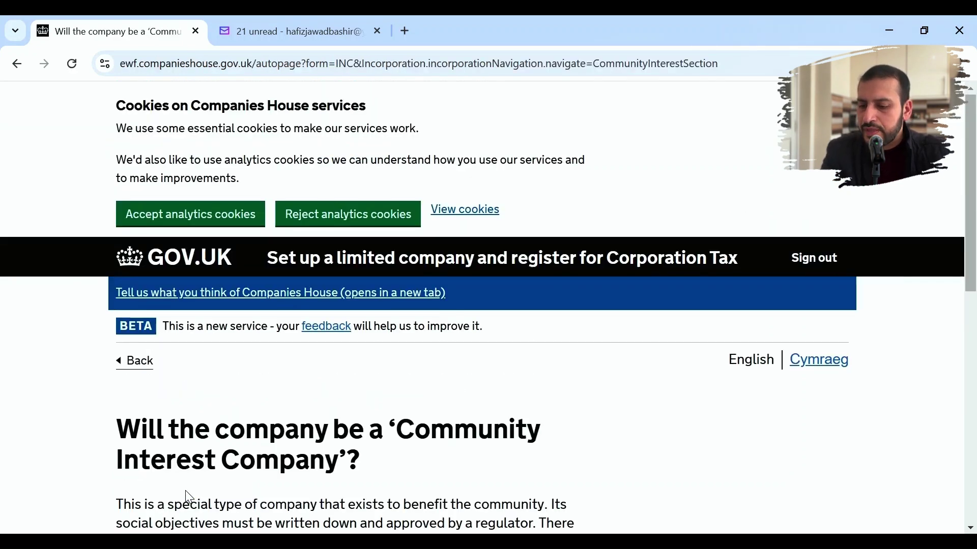
# - Answer Yes to making the company a Community Interest Company
pyautogui.scroll(-4, 189, 499)
pyautogui.scroll(-1, 188, 498)
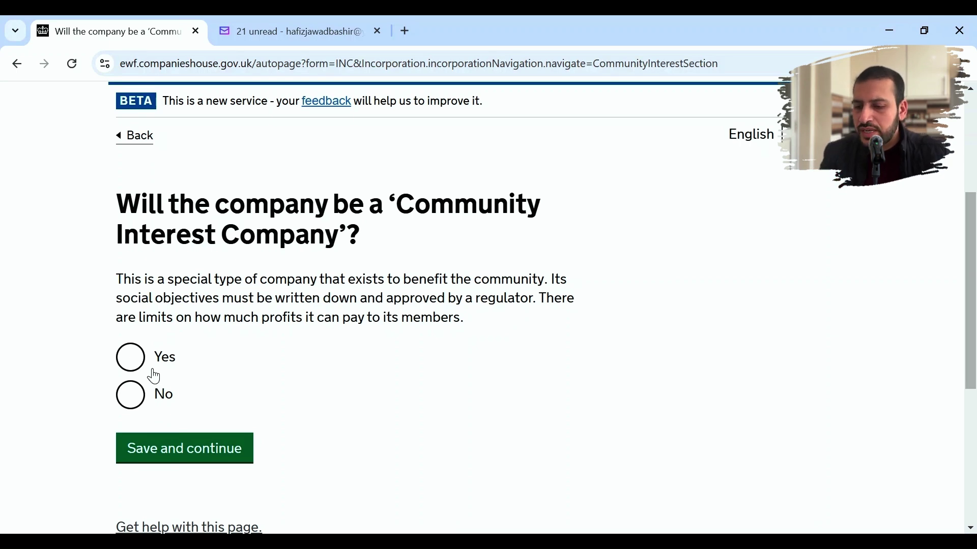
pyautogui.click(137, 365)
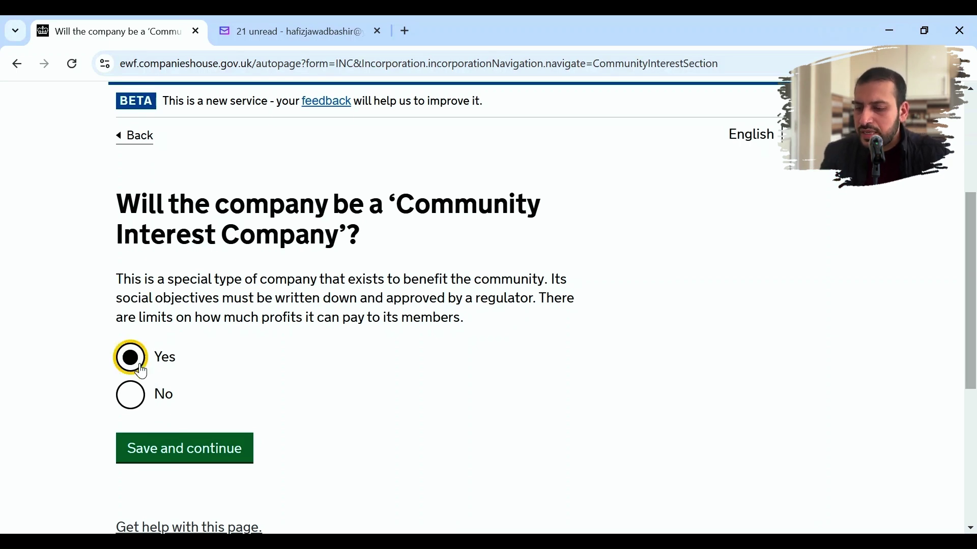
pyautogui.click(176, 458)
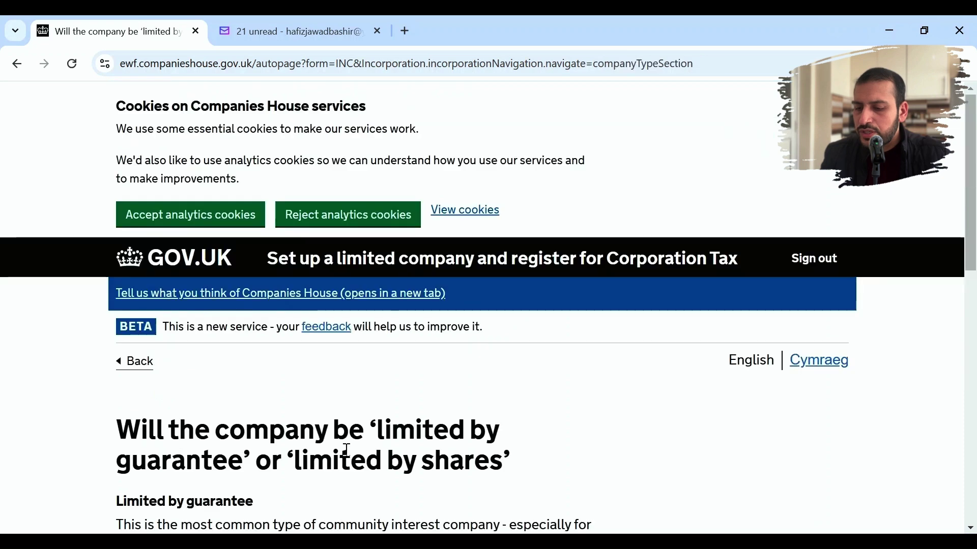
# - Save Limited by guarantee as the company type
pyautogui.scroll(-5, 346, 452)
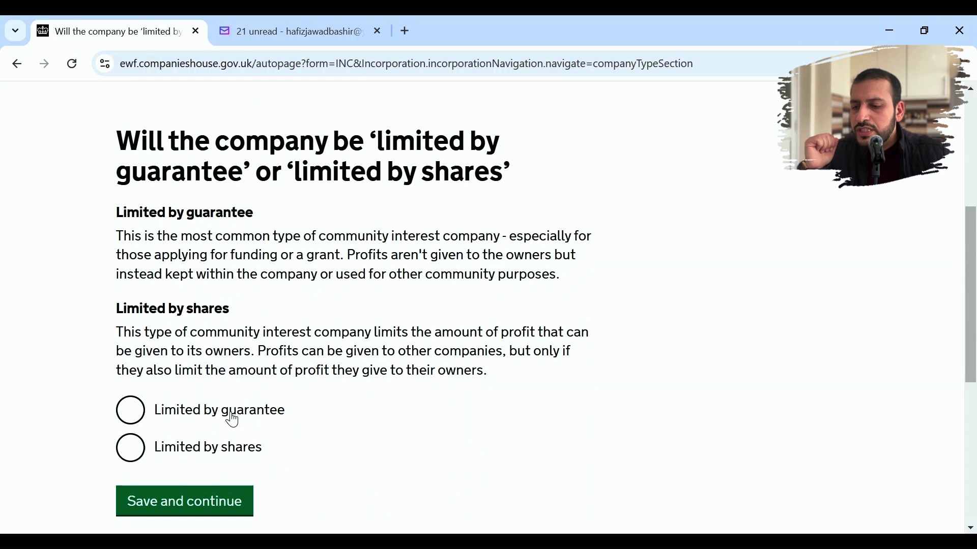
pyautogui.click(142, 418)
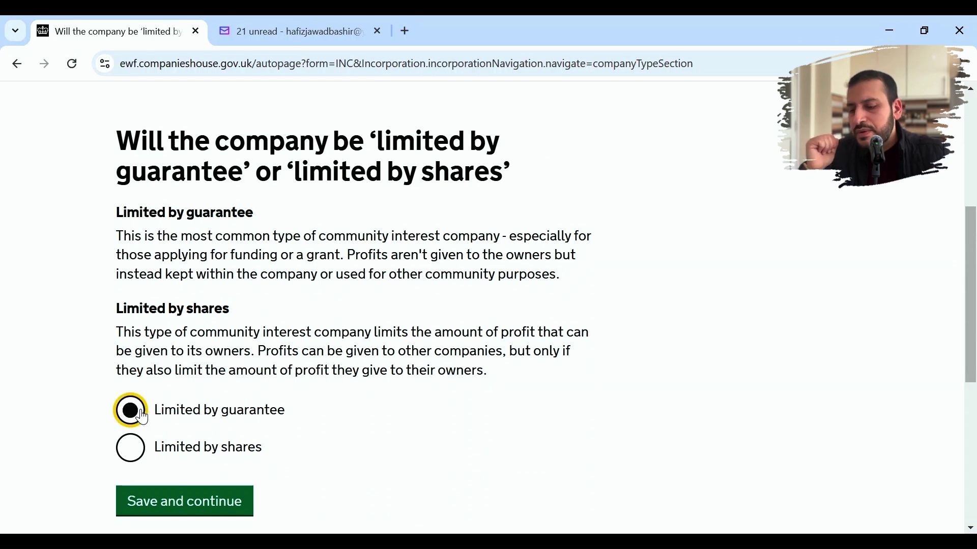
pyautogui.click(180, 503)
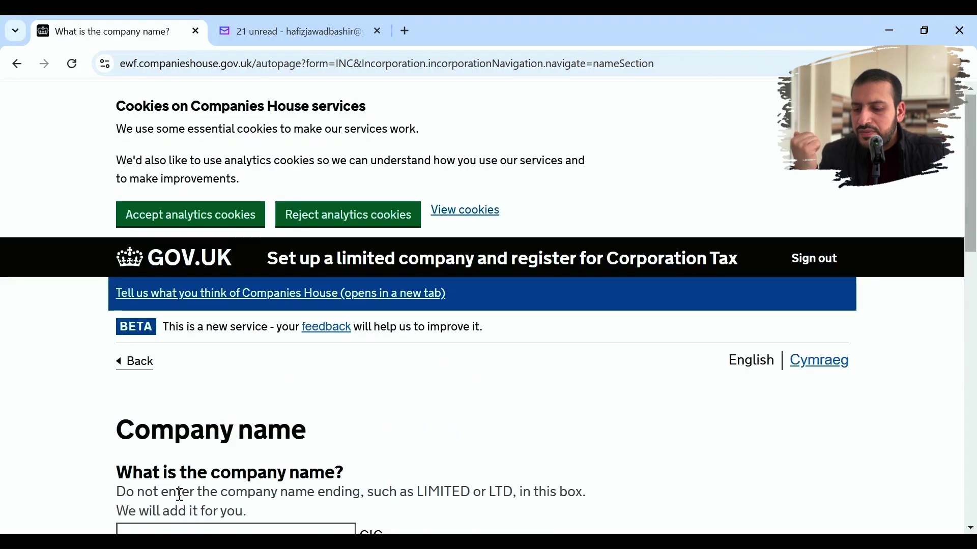
# - Paste the company name KASPO ACADEMY and submit it with the CIC ending
pyautogui.scroll(-4, 340, 423)
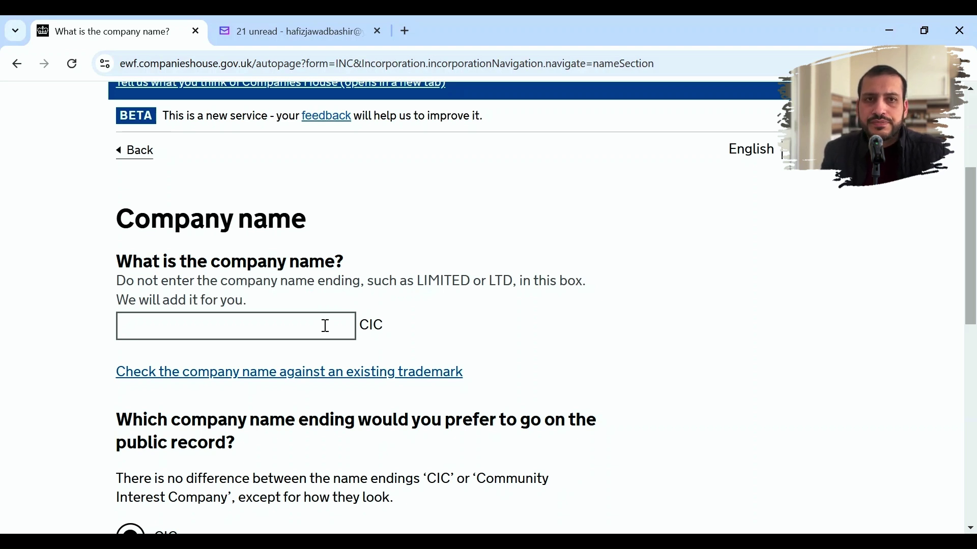
pyautogui.scroll(-1, 325, 326)
pyautogui.click(215, 286)
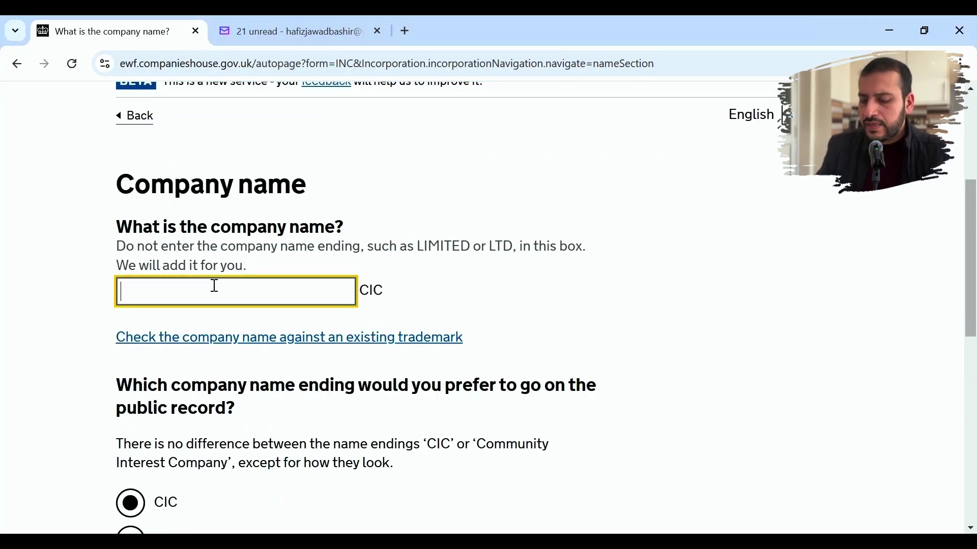
pyautogui.write('kaspo academy Limited')
pyautogui.click(627, 308)
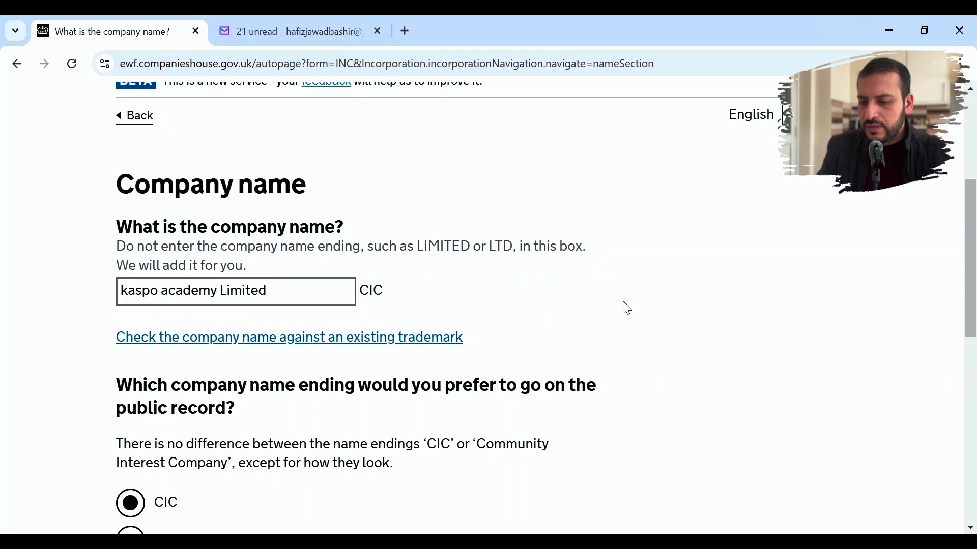
pyautogui.scroll(-3, 627, 309)
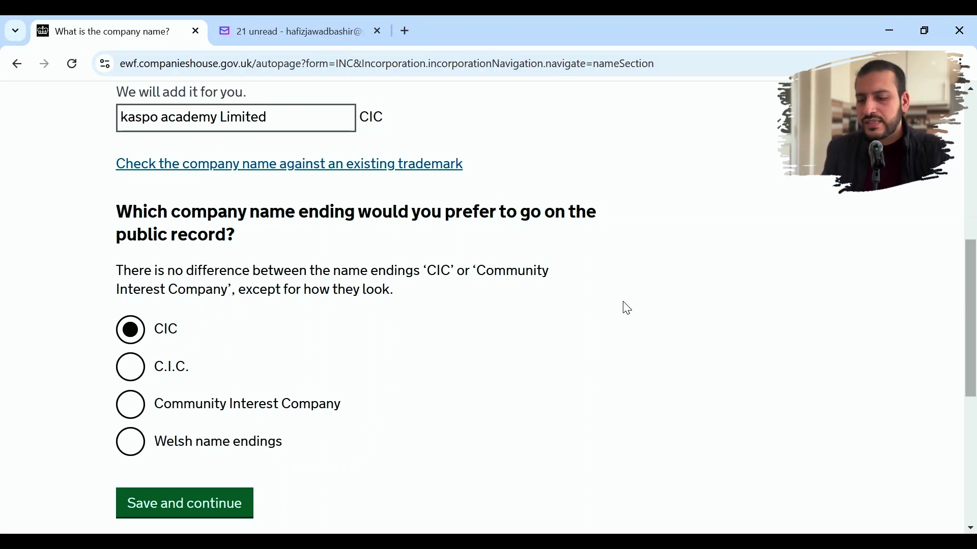
pyautogui.scroll(-2, 627, 309)
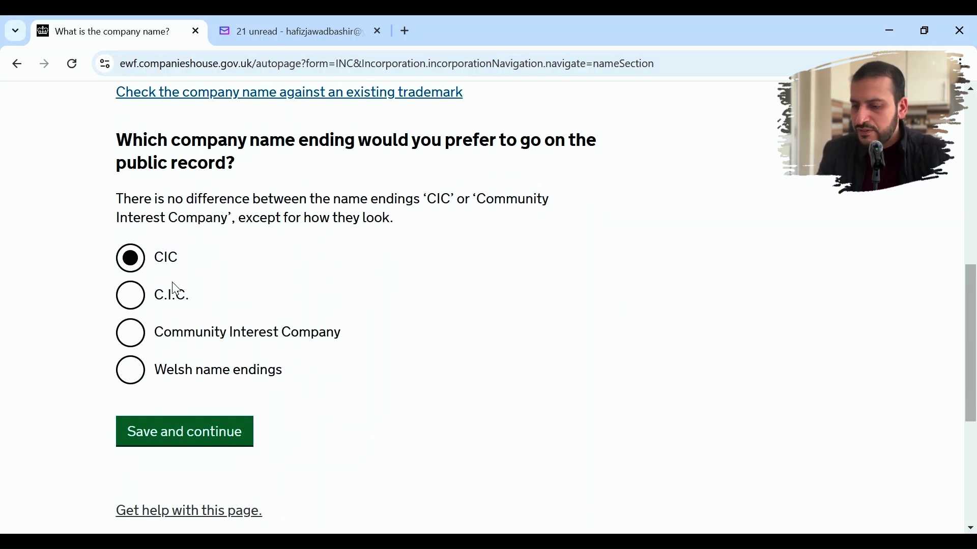
pyautogui.click(196, 440)
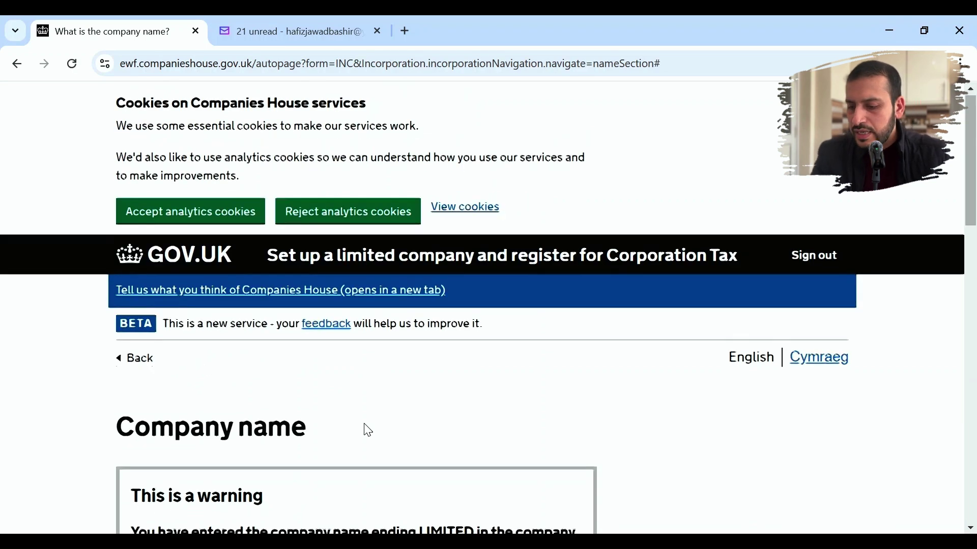
# - Delete LIMITED from the name, leaving KASPO ACADEMY with CIC, and resubmit
pyautogui.scroll(-8, 369, 430)
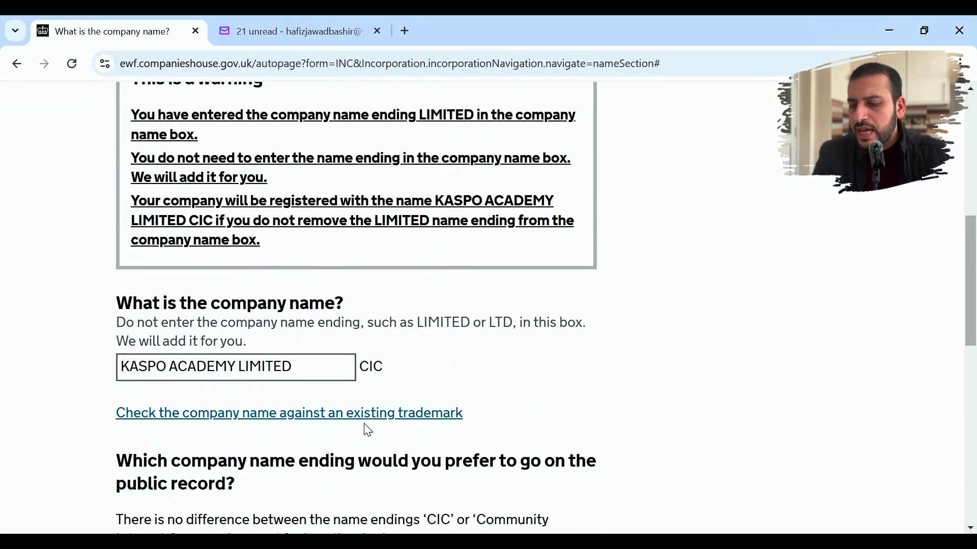
pyautogui.scroll(-1, 368, 430)
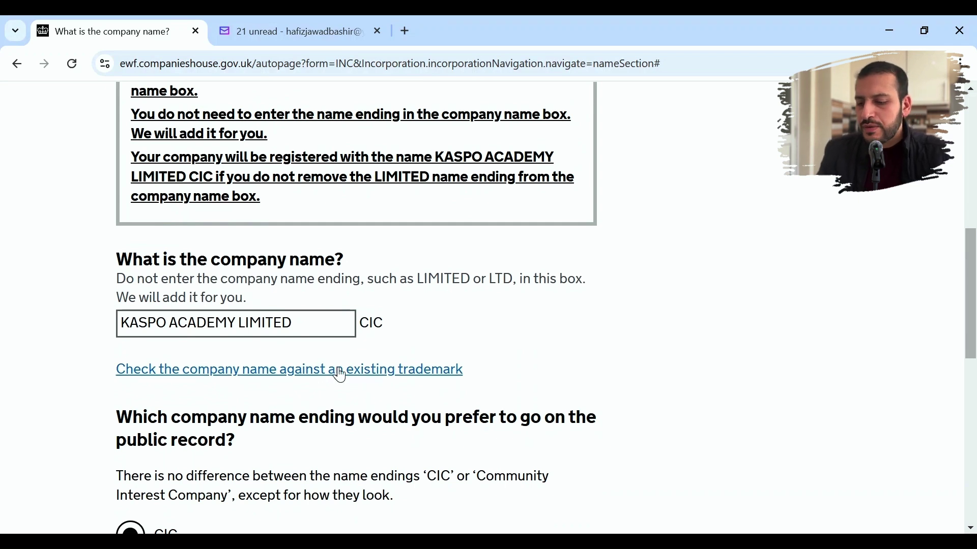
pyautogui.click(318, 324)
pyautogui.press('BackSpace')
pyautogui.press('BackSpace')
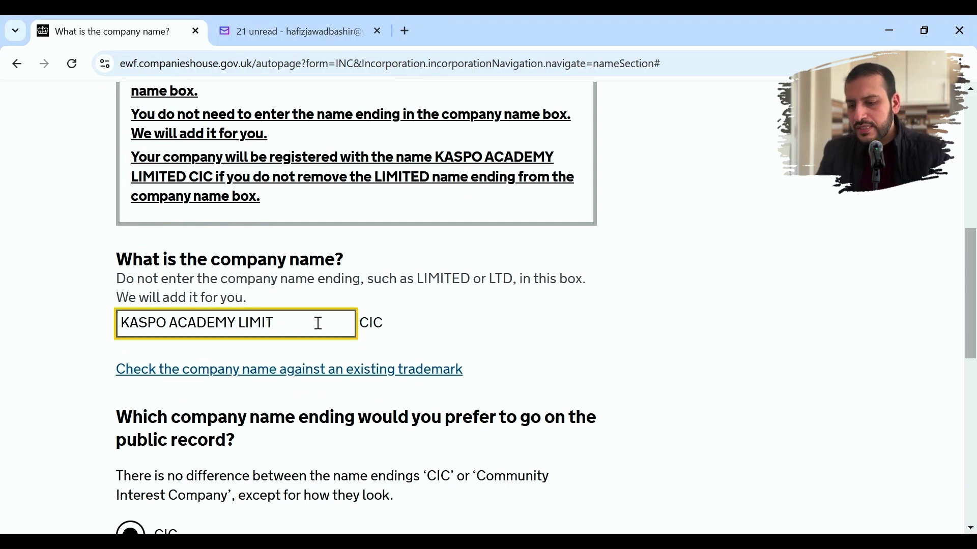
pyautogui.press('BackSpace')
pyautogui.press('BackSpace')
pyautogui.press('BackSpace')
pyautogui.press('BackSpace')
pyautogui.press('BackSpace')
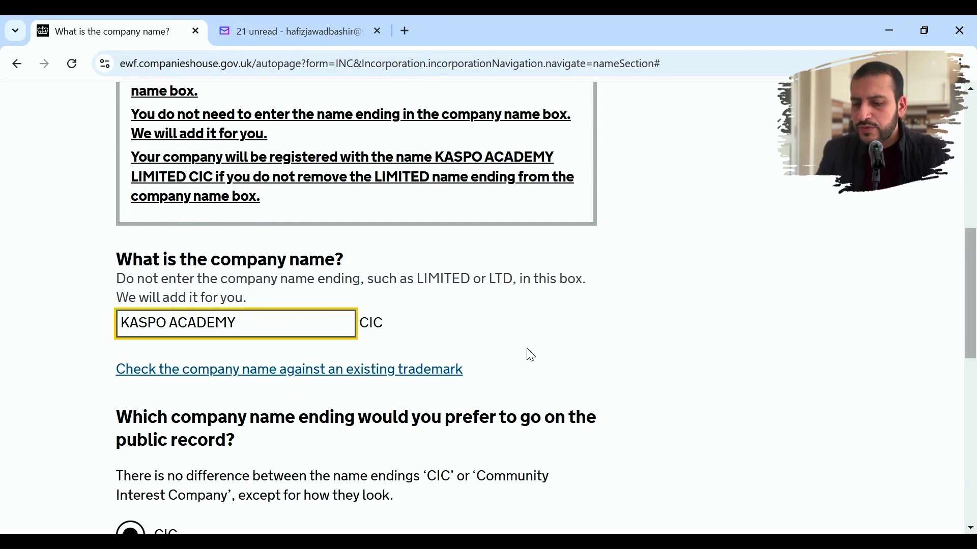
pyautogui.click(531, 354)
pyautogui.scroll(-6, 530, 355)
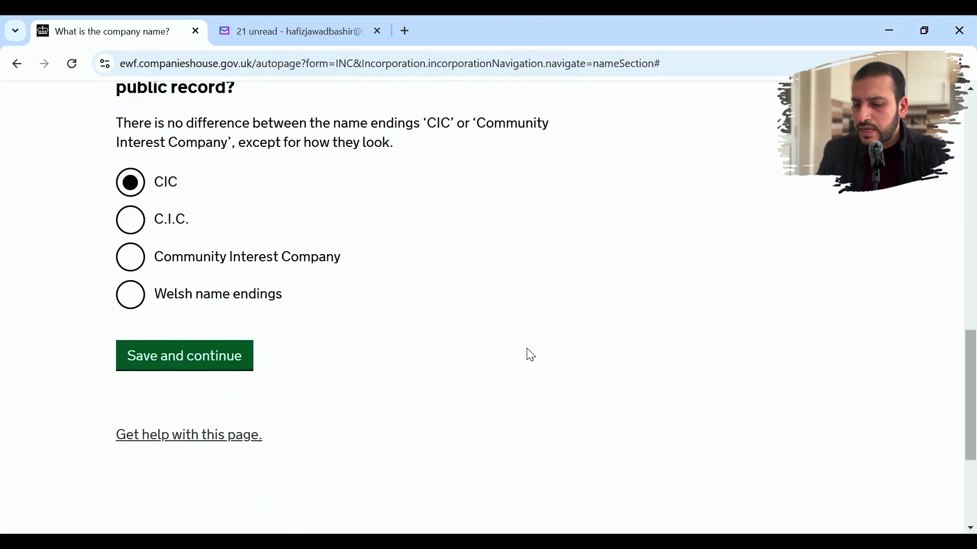
pyautogui.click(225, 355)
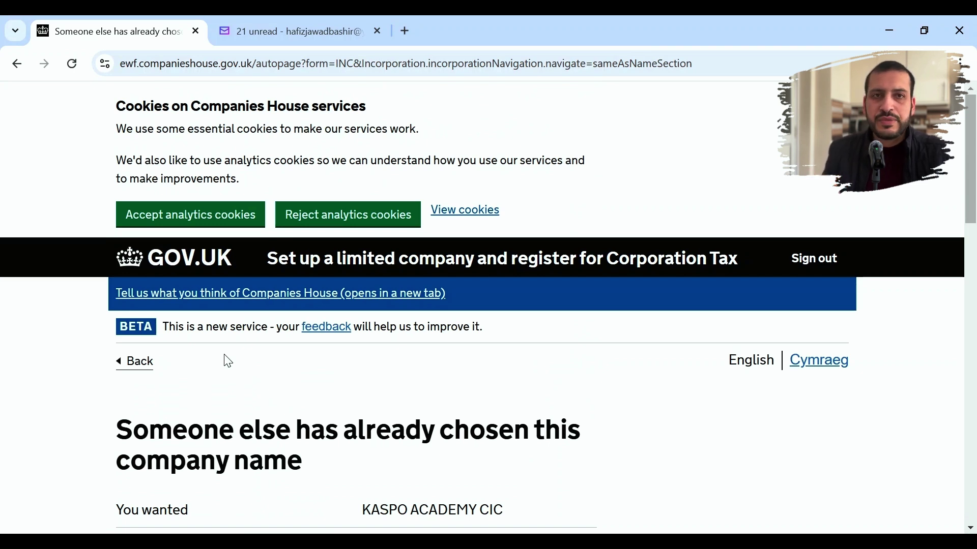
# - Answer Yes to KASPO ACADEMY CIC being part of the listed group of companies and submit
pyautogui.scroll(-5, 228, 362)
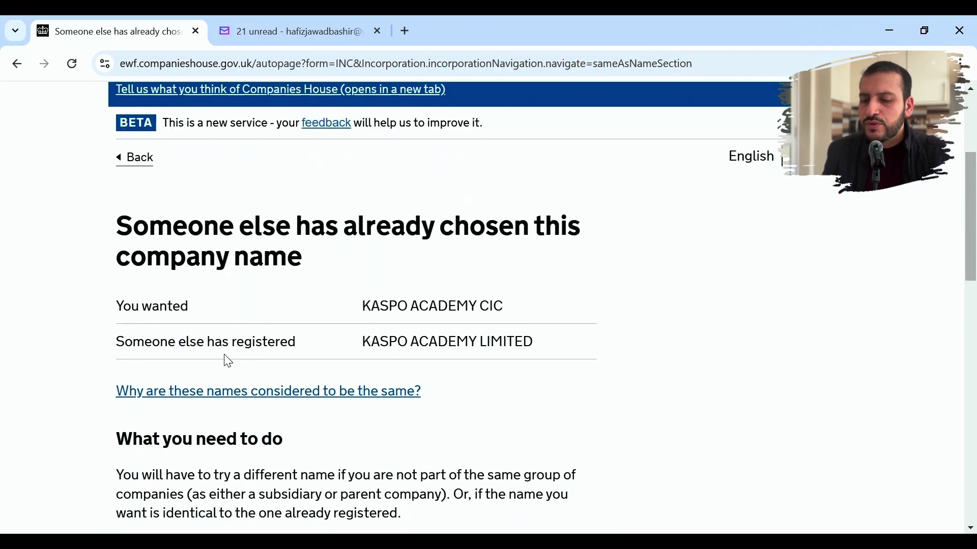
pyautogui.scroll(-4, 227, 362)
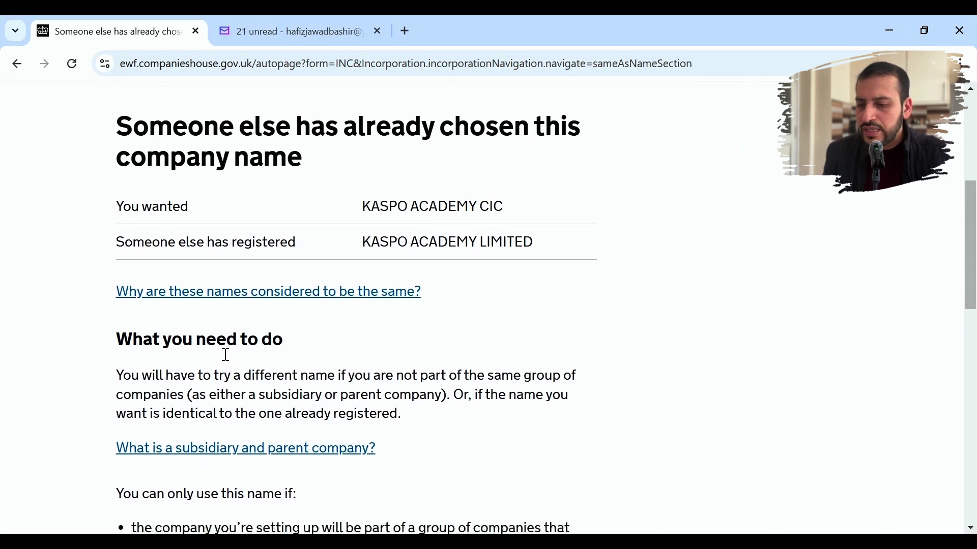
pyautogui.scroll(-4, 227, 355)
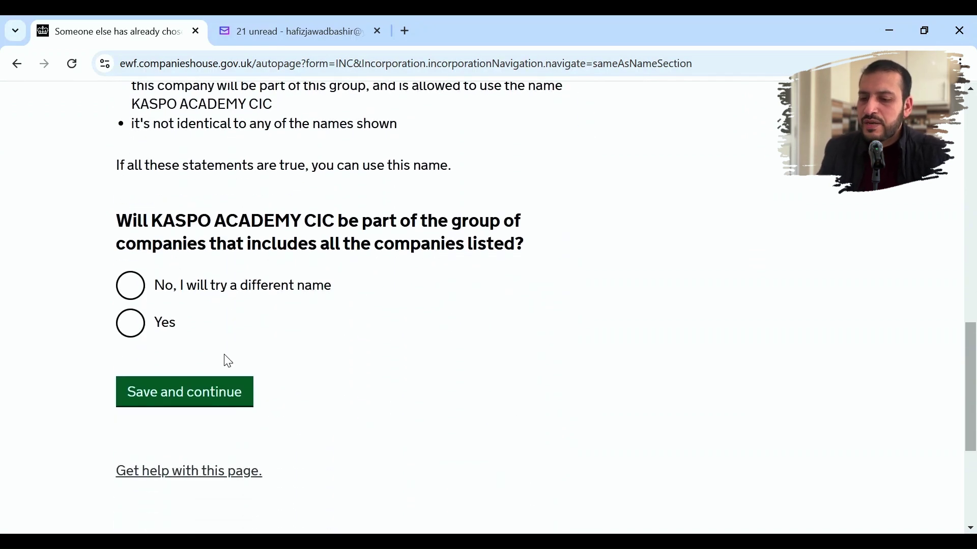
pyautogui.scroll(1, 228, 361)
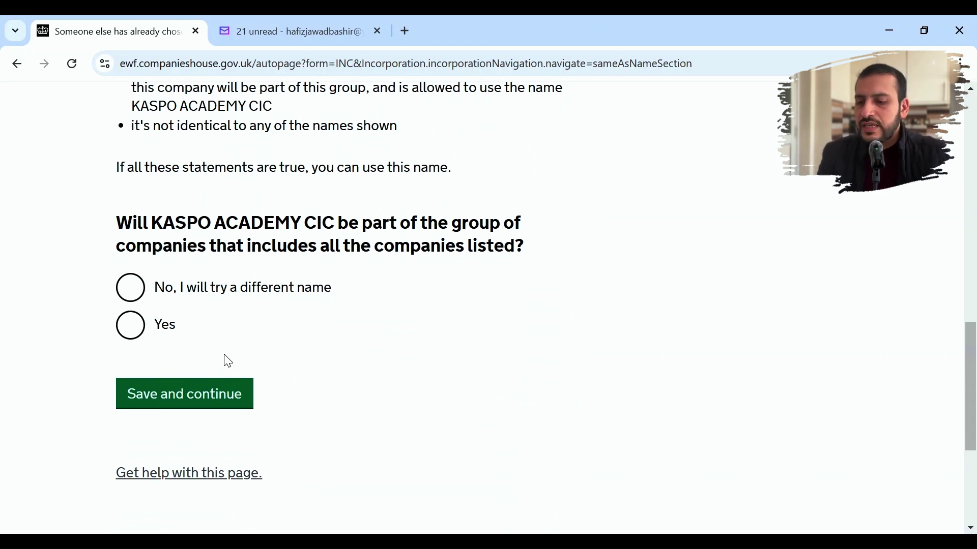
pyautogui.click(127, 327)
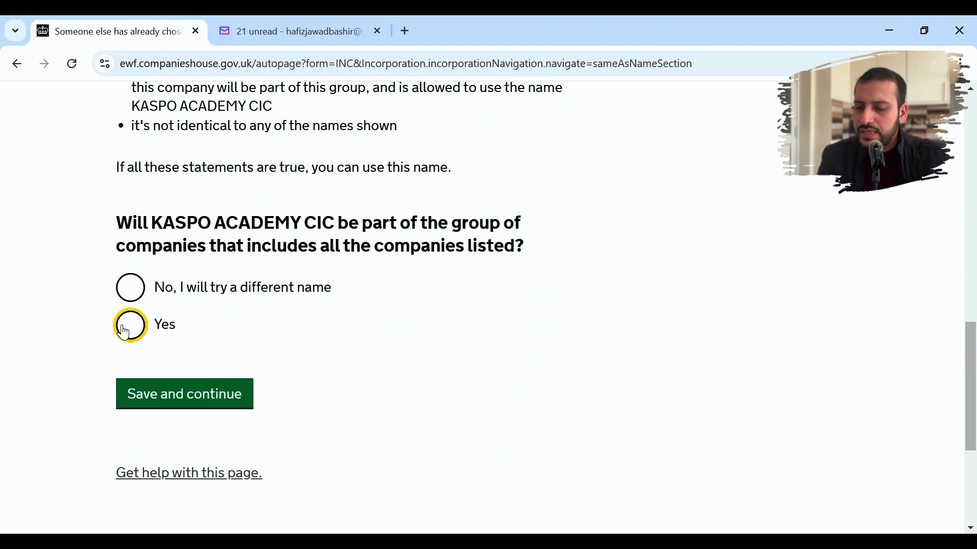
pyautogui.click(199, 404)
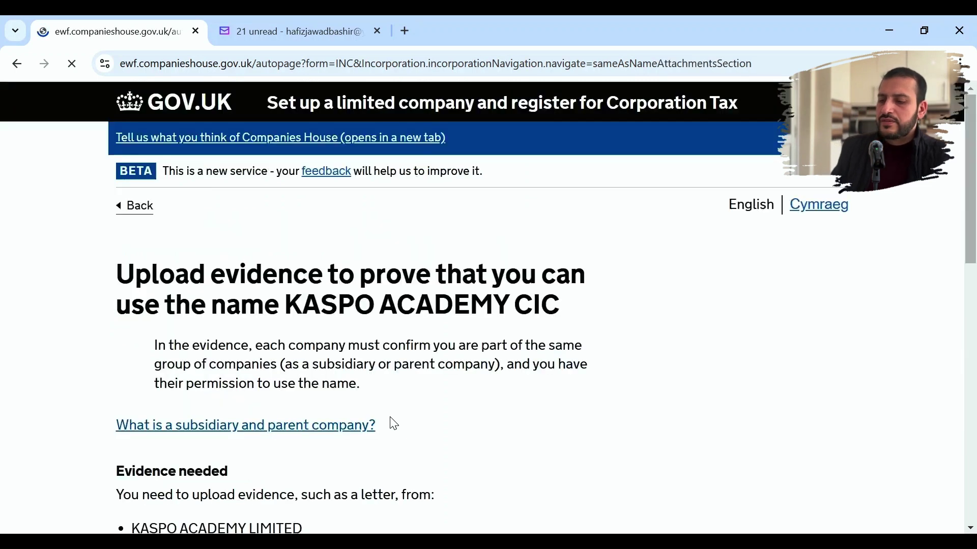
# - Return from the page-error message and accept the uploaded 97kb PDF consent evidence
pyautogui.scroll(-4, 394, 424)
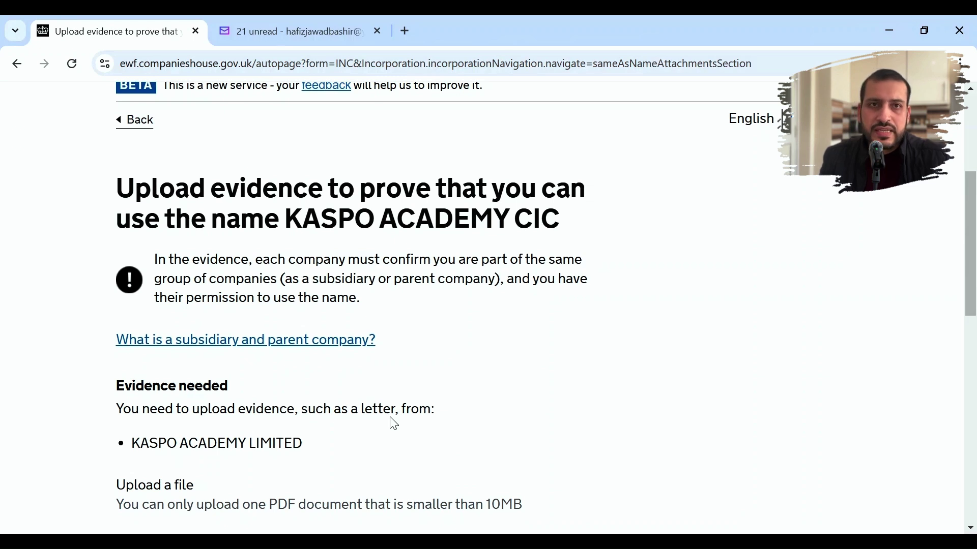
pyautogui.scroll(-2, 394, 423)
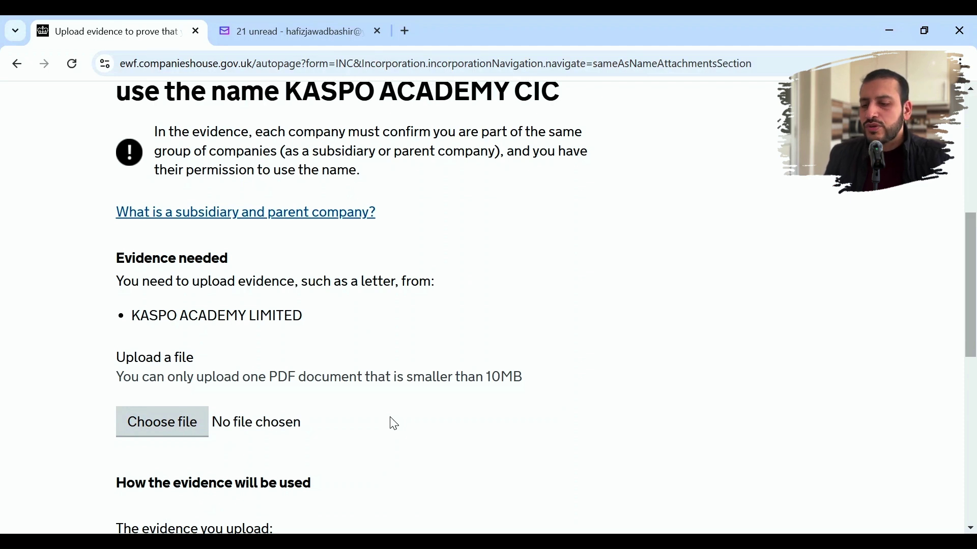
pyautogui.scroll(-1, 394, 425)
pyautogui.scroll(-1, 394, 425)
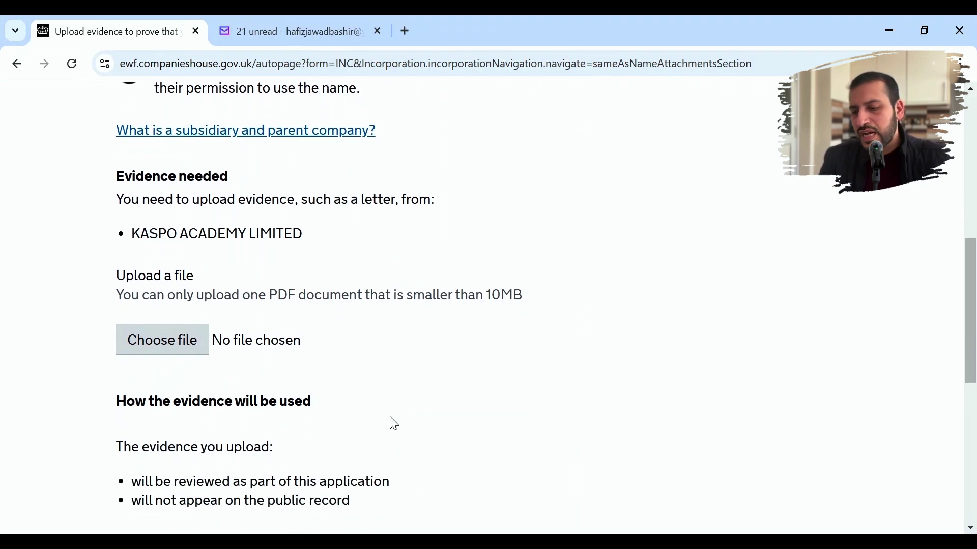
pyautogui.scroll(-2, 394, 425)
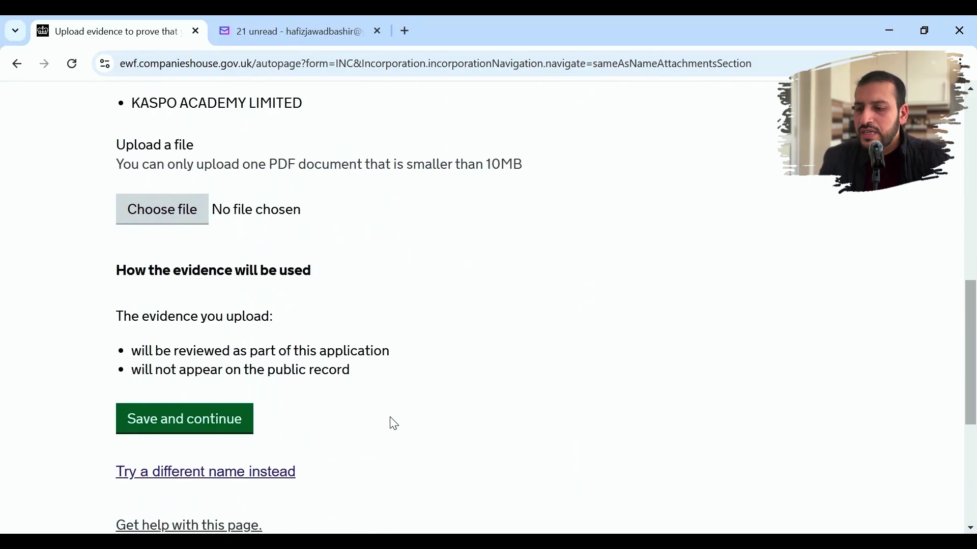
pyautogui.click(230, 418)
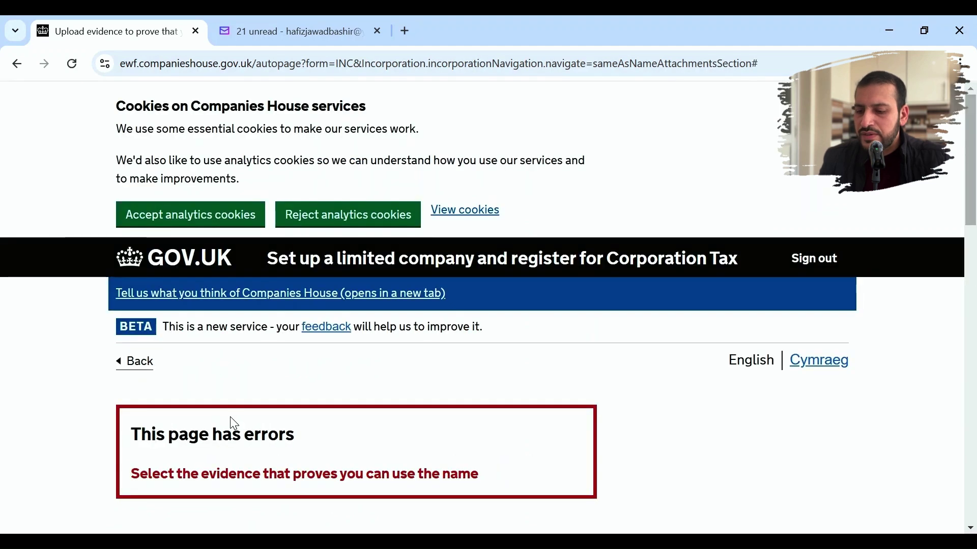
pyautogui.hotkey('alt', 'Left')
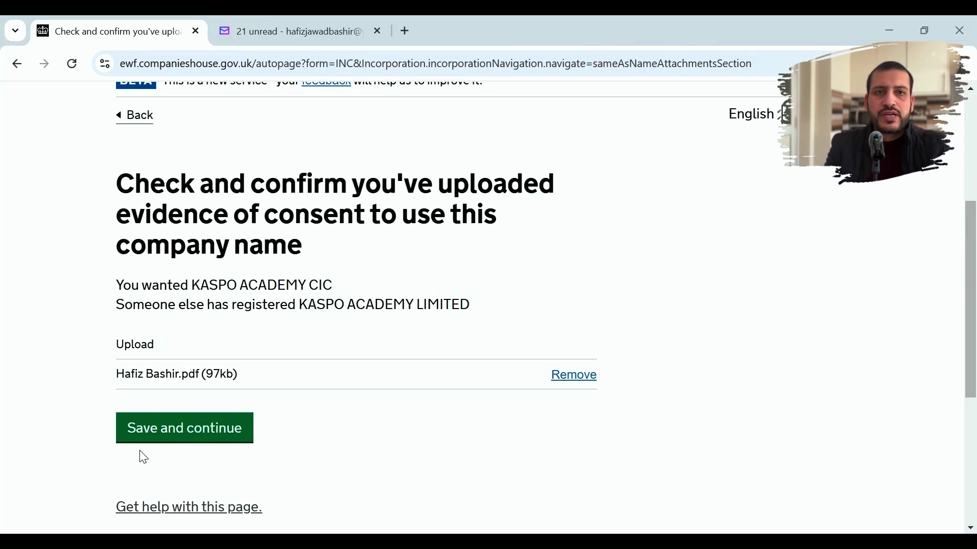
pyautogui.click(173, 439)
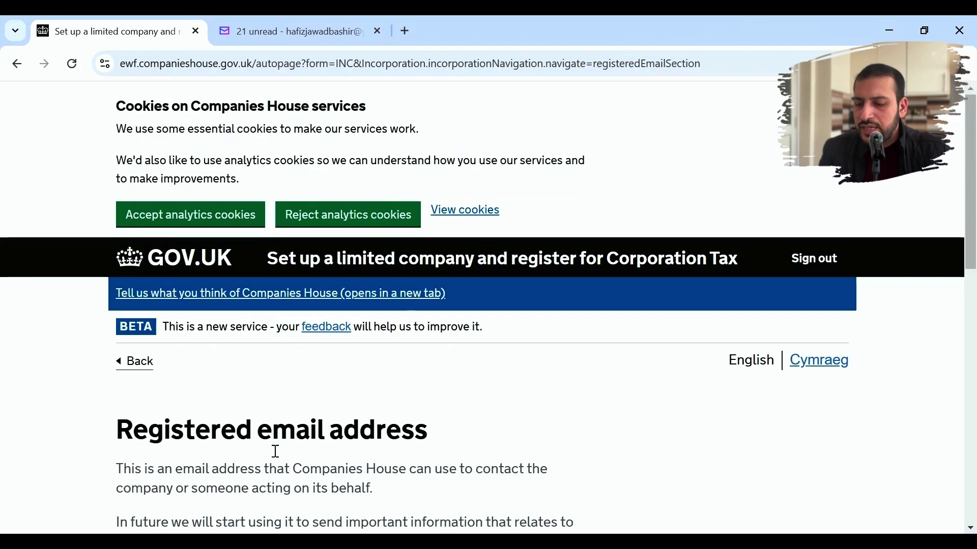
# - Choose the account's existing email as the registered email and confirm it
pyautogui.scroll(-3, 309, 462)
pyautogui.scroll(-3, 308, 461)
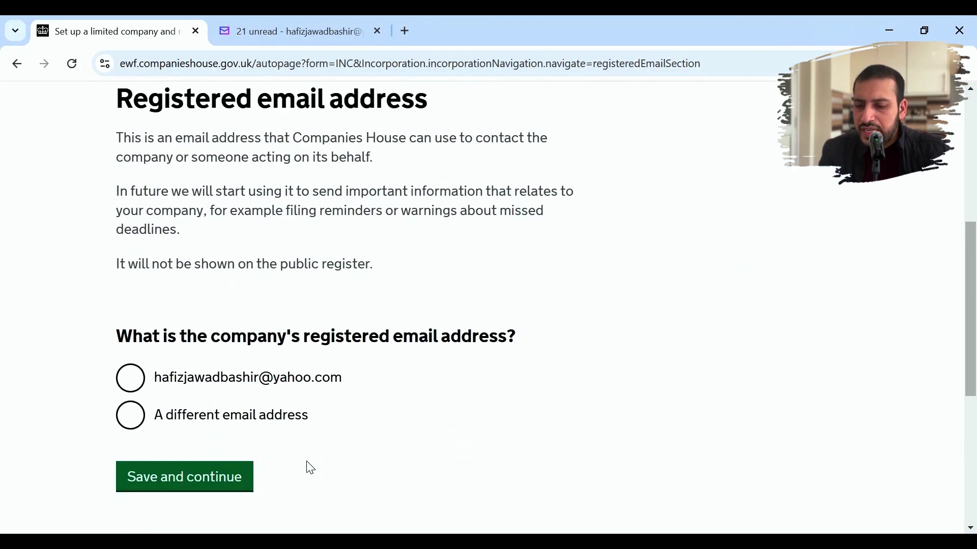
pyautogui.click(133, 381)
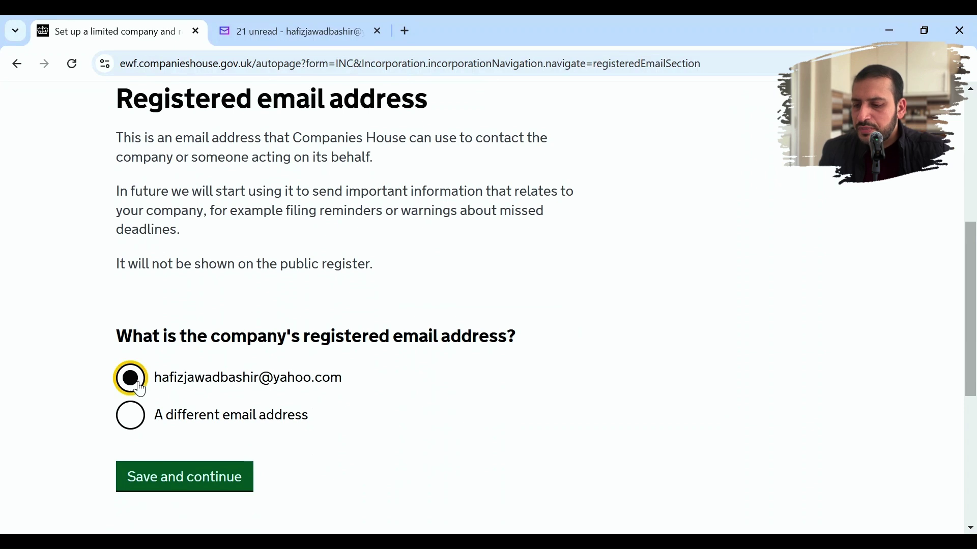
pyautogui.click(174, 475)
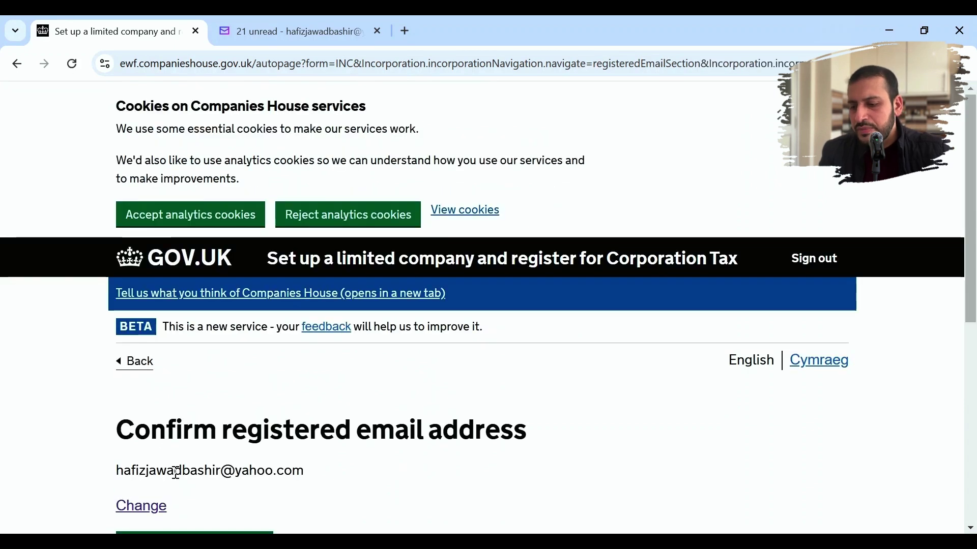
pyautogui.scroll(-2, 310, 502)
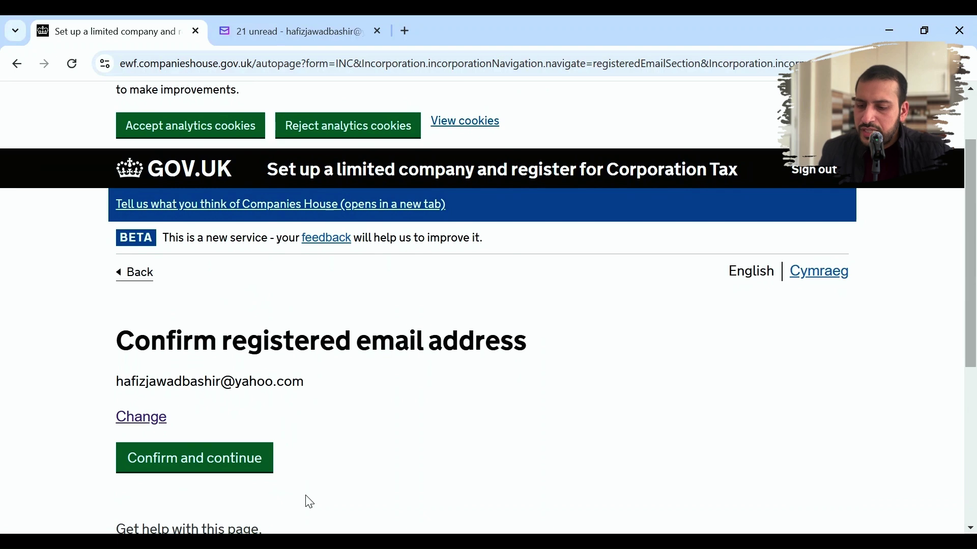
pyautogui.click(228, 464)
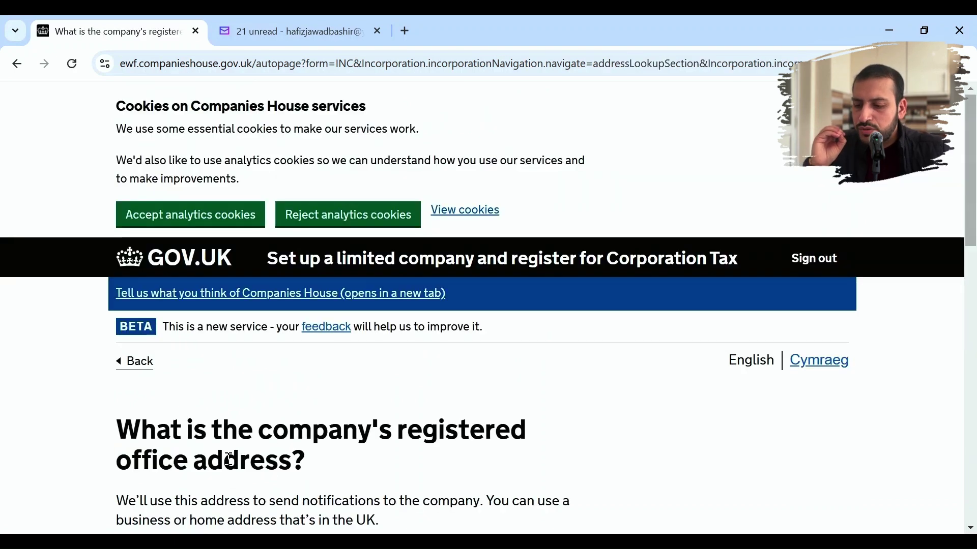
# - Look up the registered office postcode and pick the second listed Ilford address
pyautogui.scroll(-4, 383, 460)
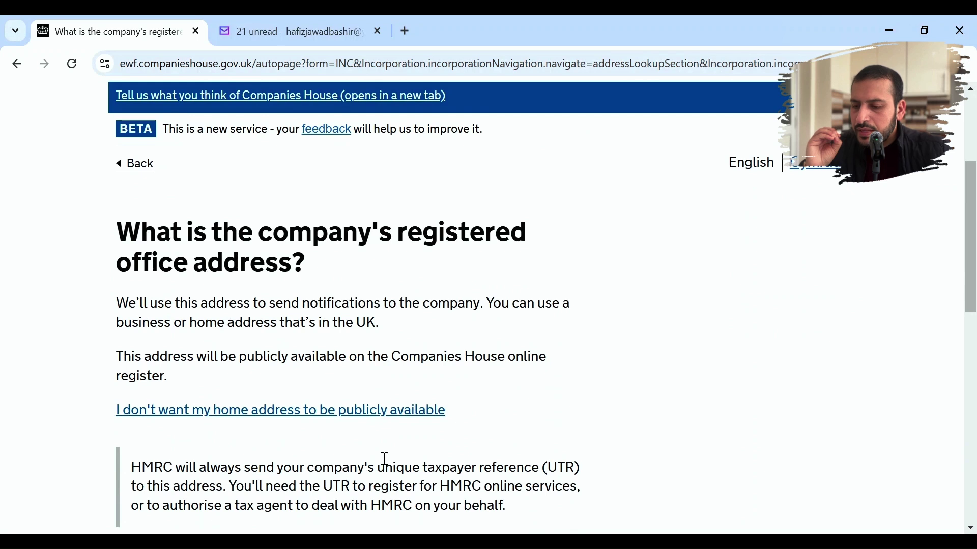
pyautogui.scroll(-1, 385, 459)
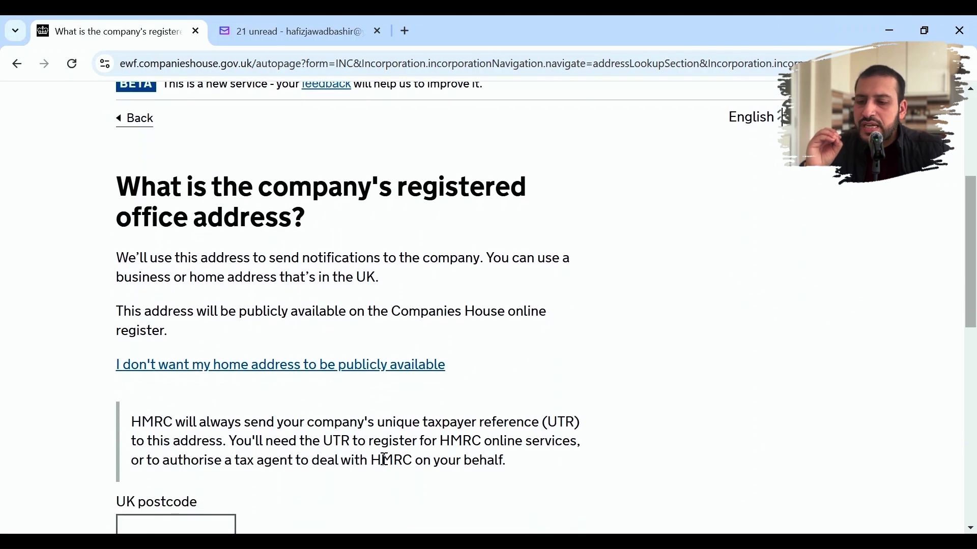
pyautogui.scroll(-4, 384, 460)
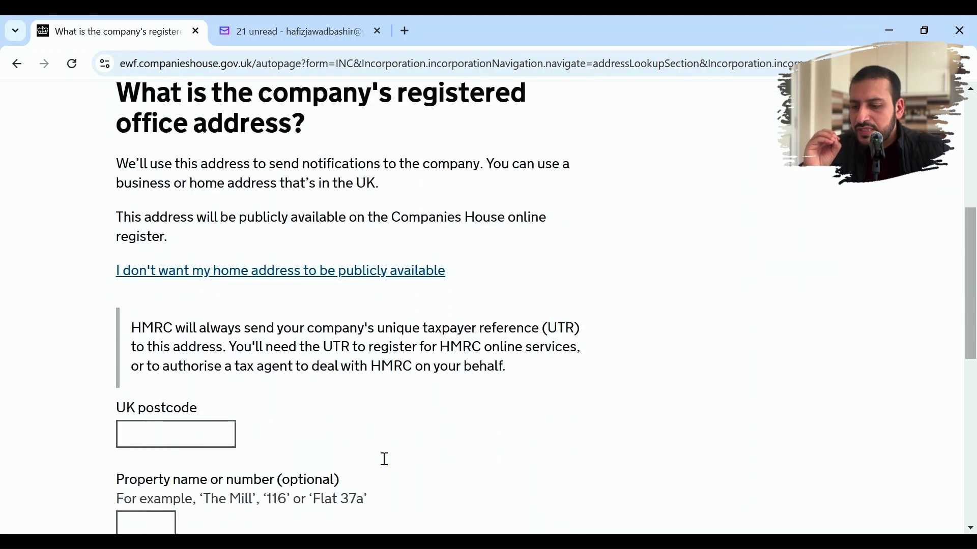
pyautogui.click(187, 324)
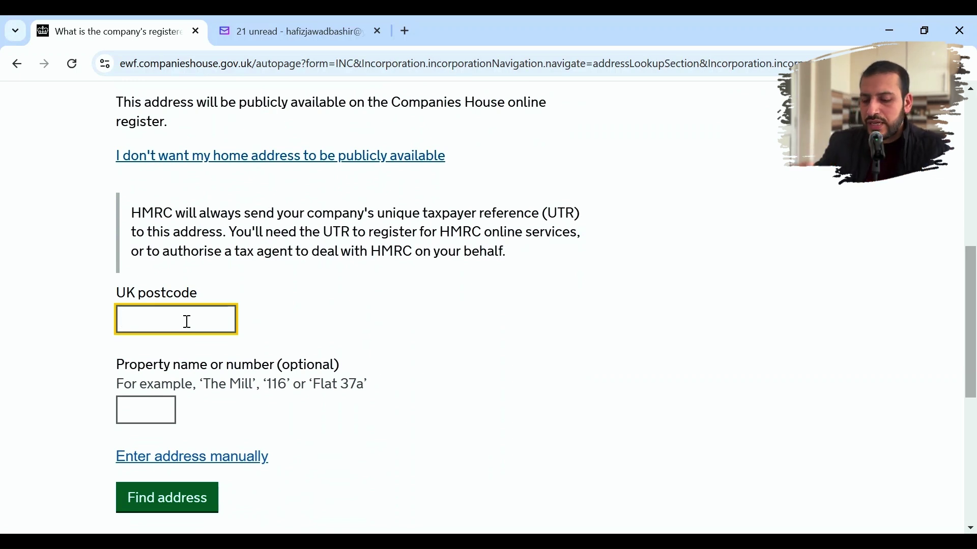
pyautogui.write('ig11ba')
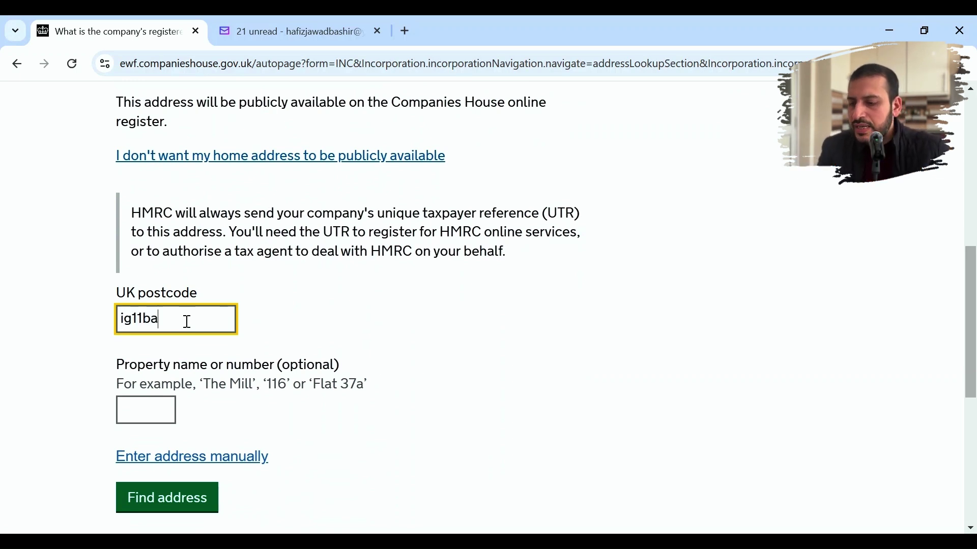
pyautogui.click(201, 500)
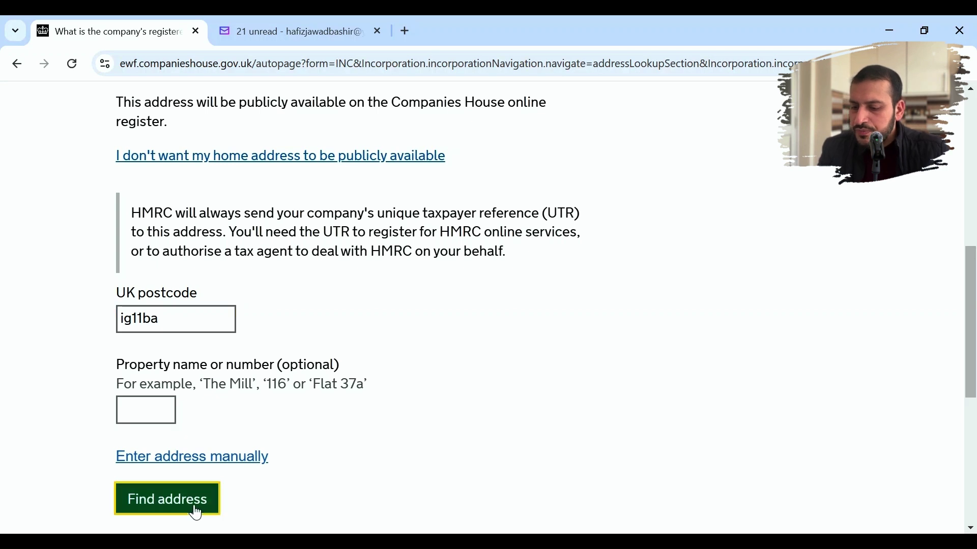
pyautogui.scroll(-2, 306, 447)
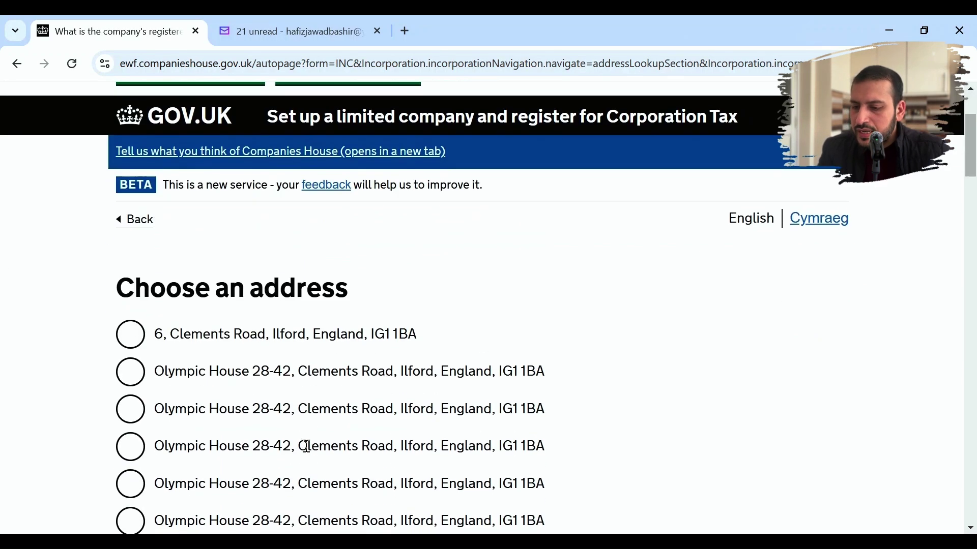
pyautogui.click(135, 377)
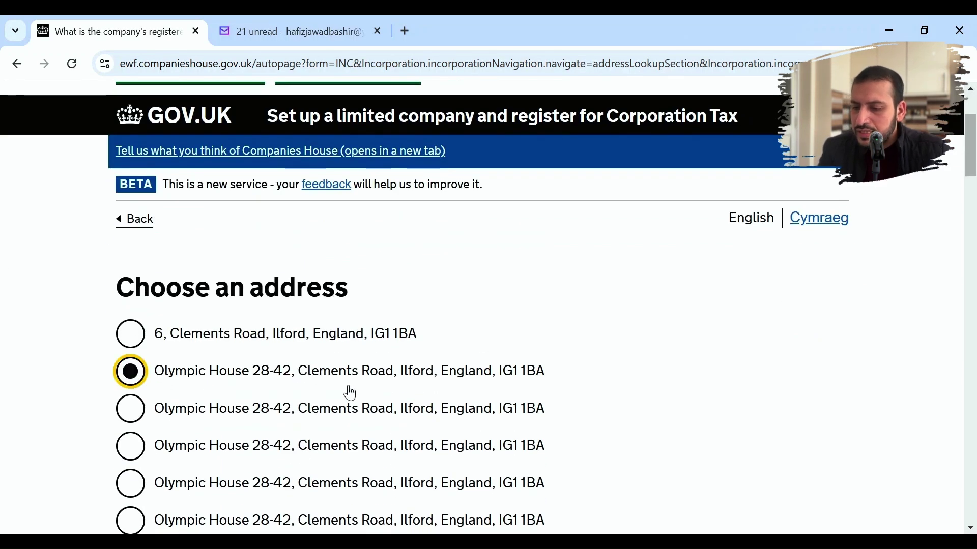
# - Save and confirm the chosen Ilford address as the registered office
pyautogui.scroll(-3, 355, 396)
pyautogui.scroll(-12, 355, 396)
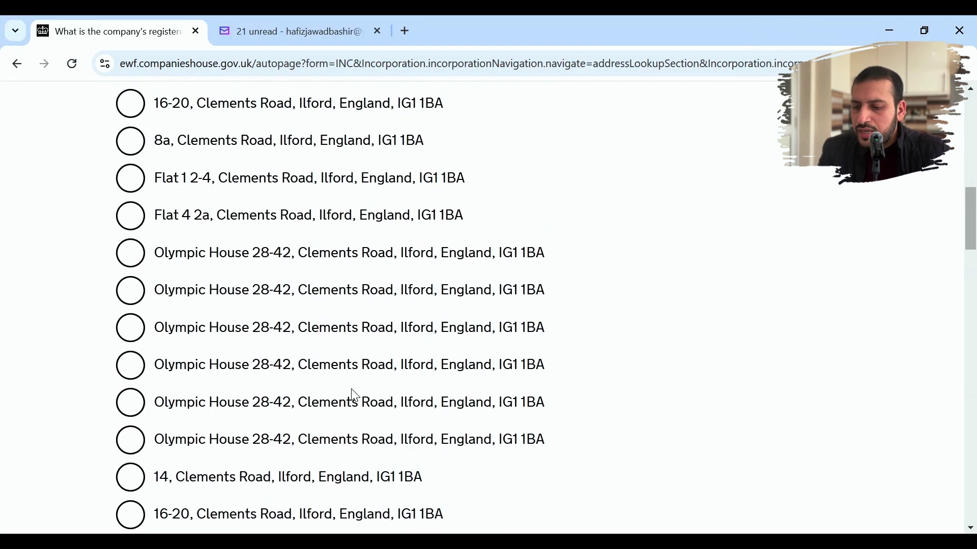
pyautogui.scroll(-10, 355, 396)
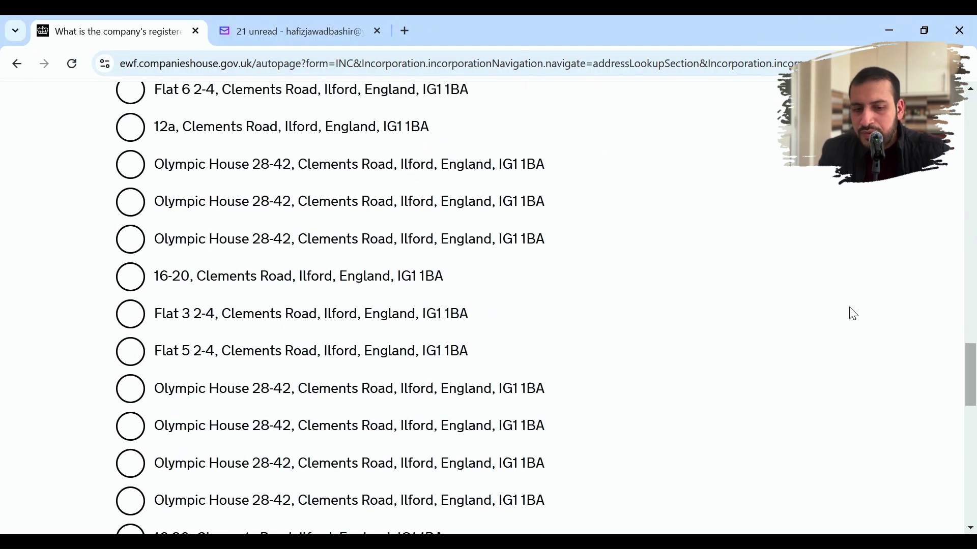
pyautogui.moveTo(972, 371); pyautogui.dragTo(973, 464)
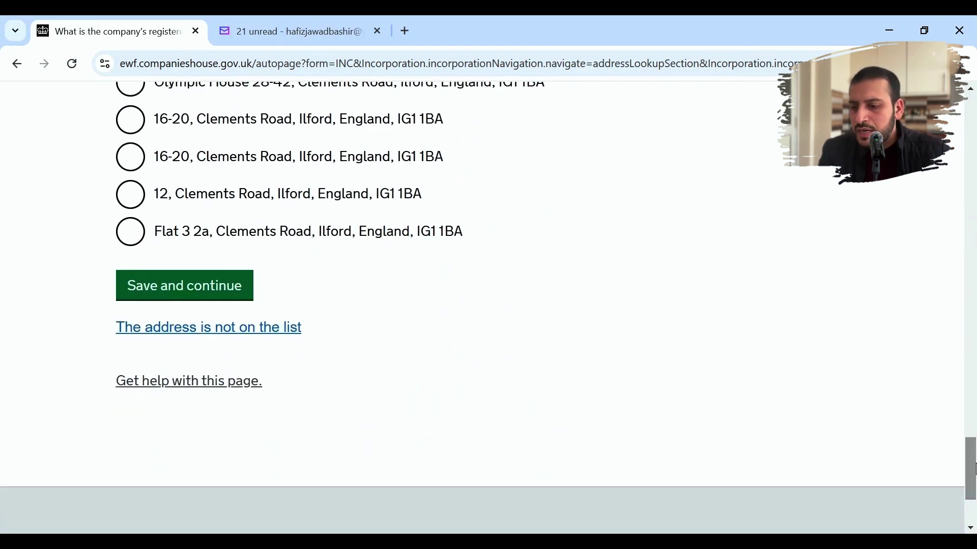
pyautogui.click(233, 306)
pyautogui.scroll(-1, 399, 390)
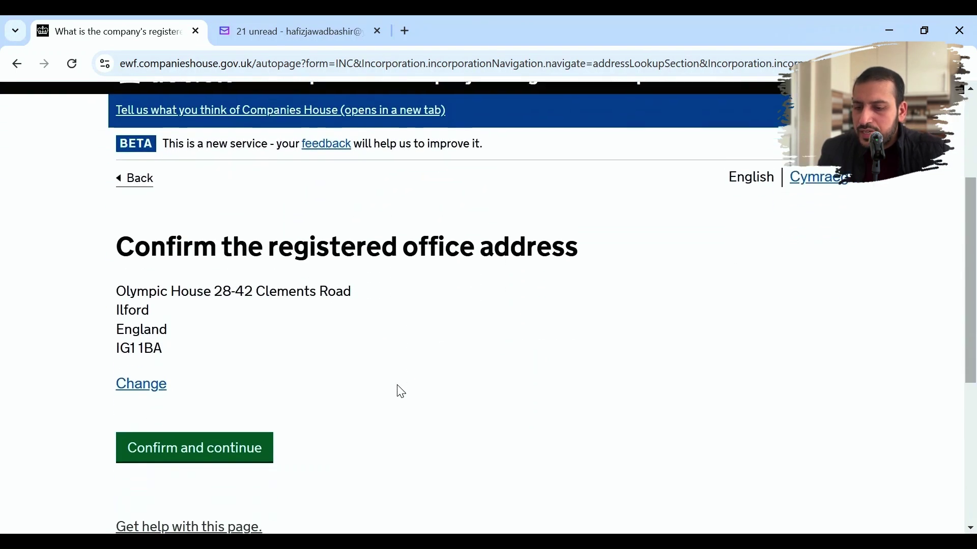
pyautogui.click(244, 448)
pyautogui.scroll(-4, 522, 420)
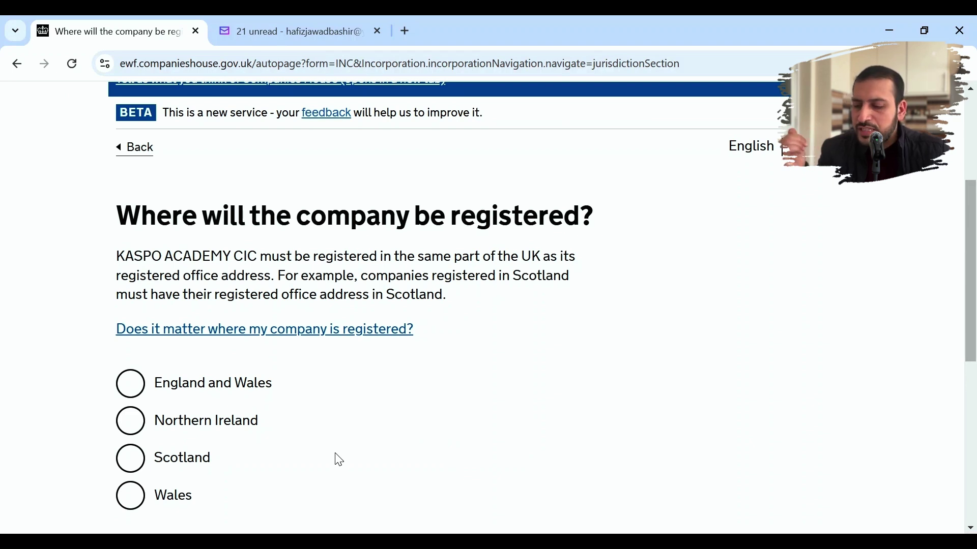
# - Register the company in England and Wales
pyautogui.scroll(-1, 297, 459)
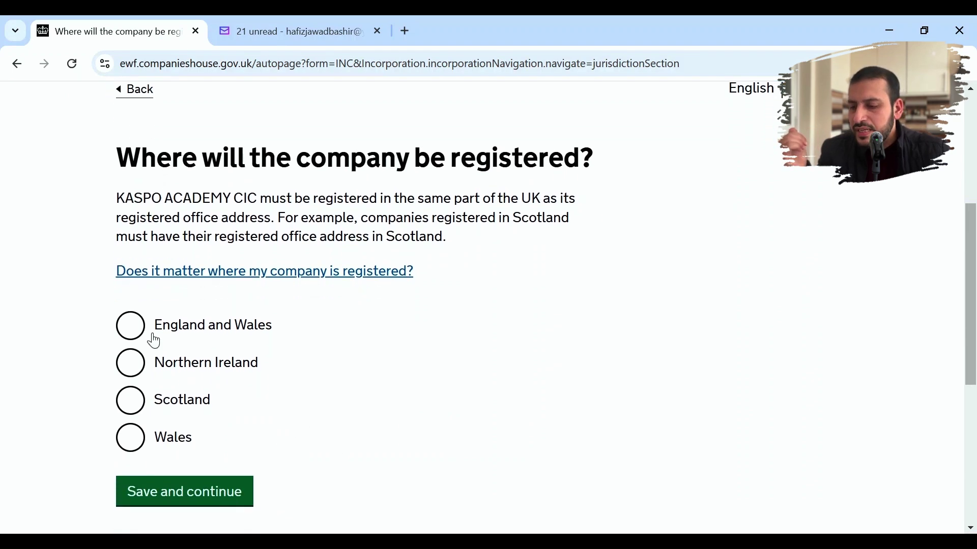
pyautogui.click(128, 333)
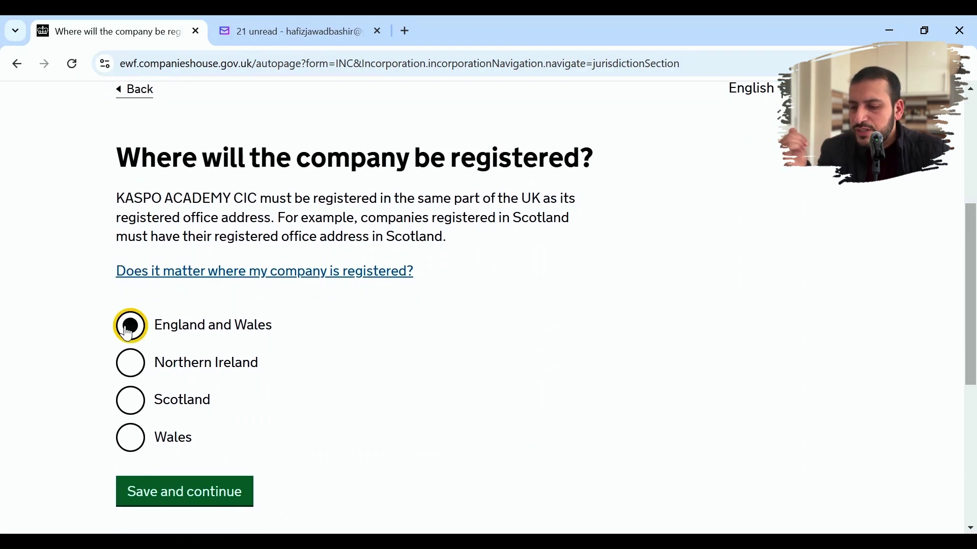
pyautogui.click(198, 497)
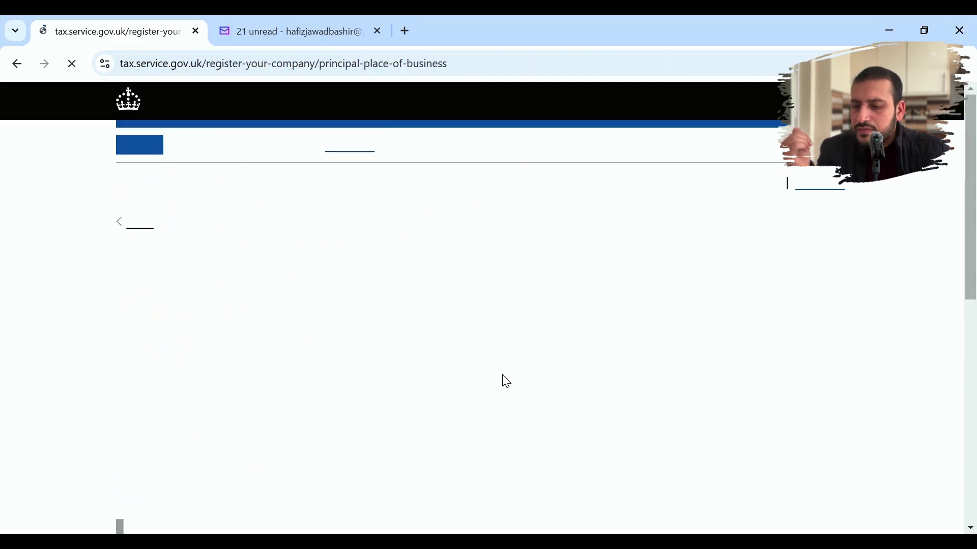
# - Use the already-listed registered office address as the principal place of business
pyautogui.scroll(-4, 507, 382)
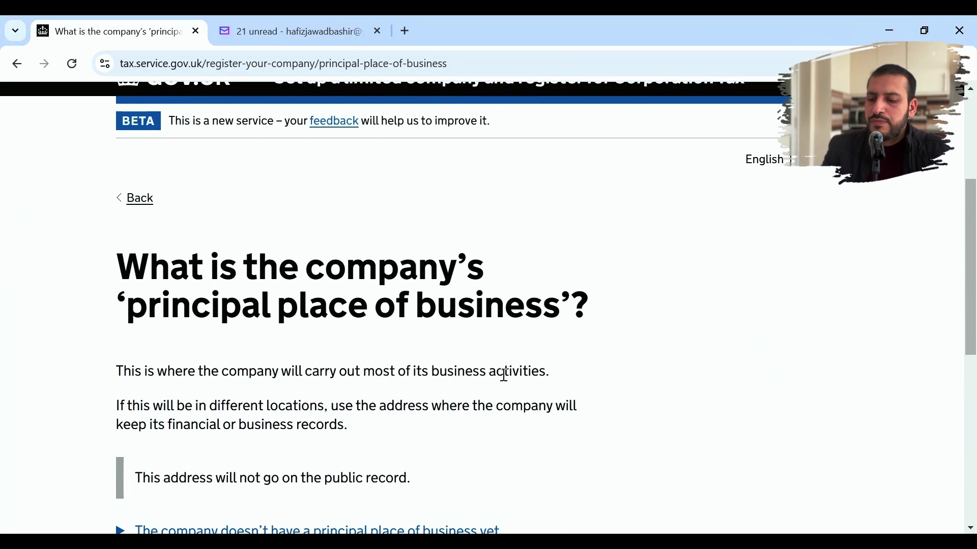
pyautogui.scroll(-4, 505, 376)
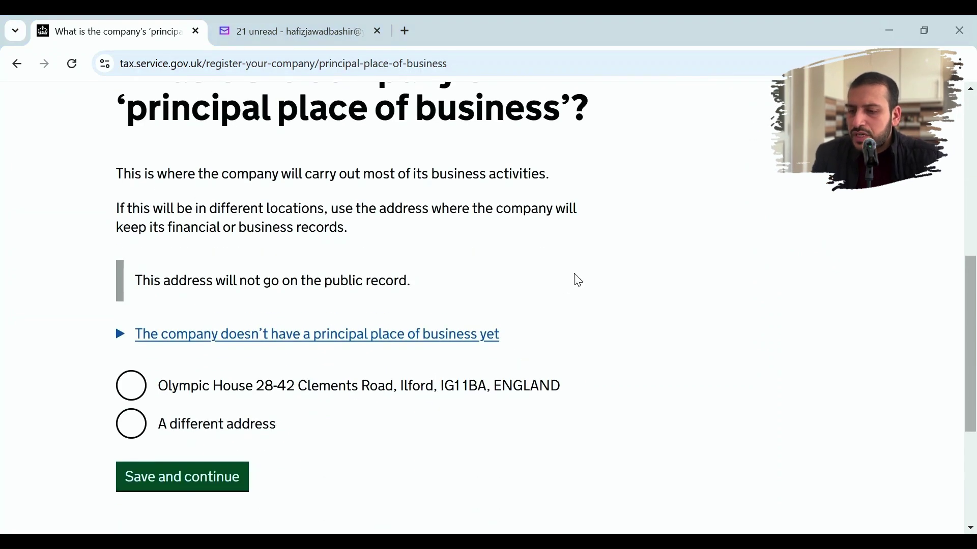
pyautogui.click(138, 388)
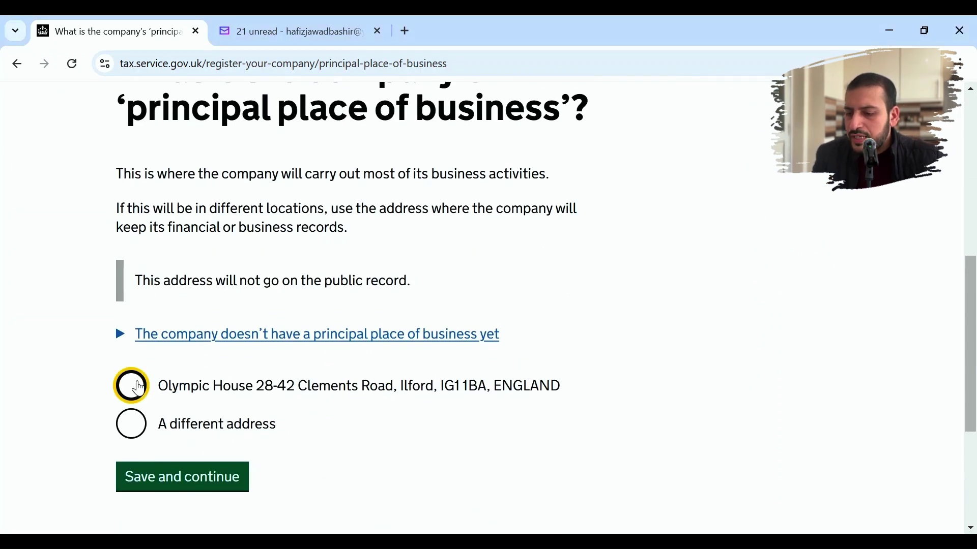
pyautogui.click(187, 481)
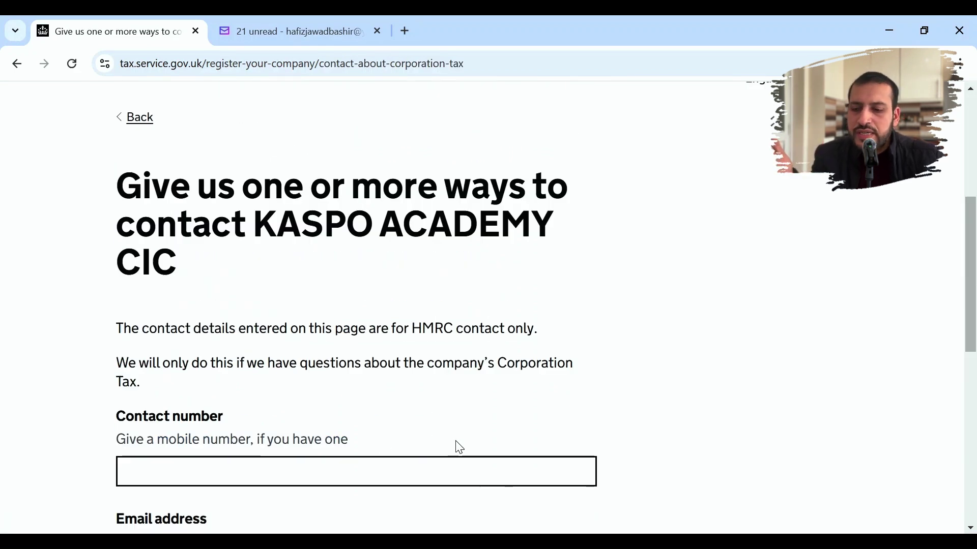
# - Keep the prefilled email in the HMRC contact details and save them
pyautogui.scroll(-3, 603, 414)
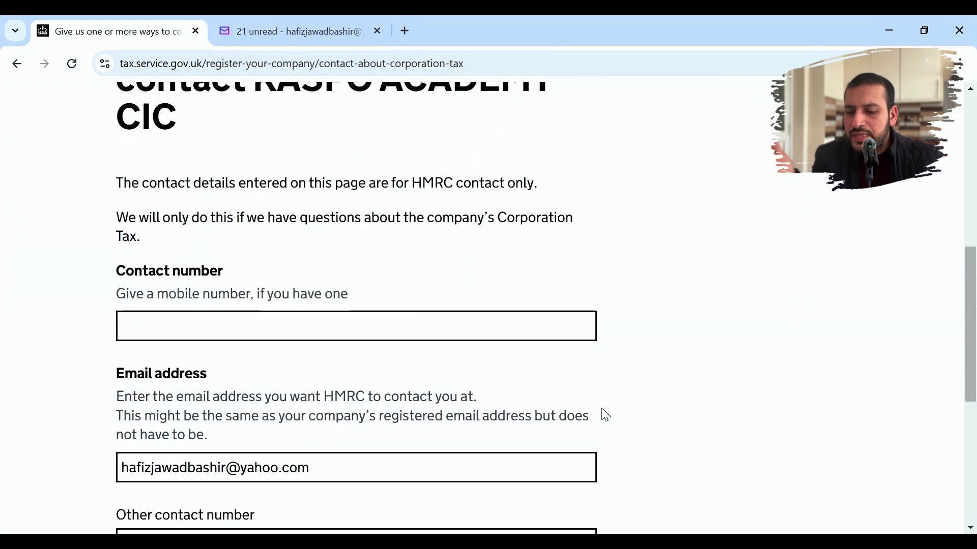
pyautogui.scroll(-1, 605, 415)
pyautogui.scroll(-2, 605, 416)
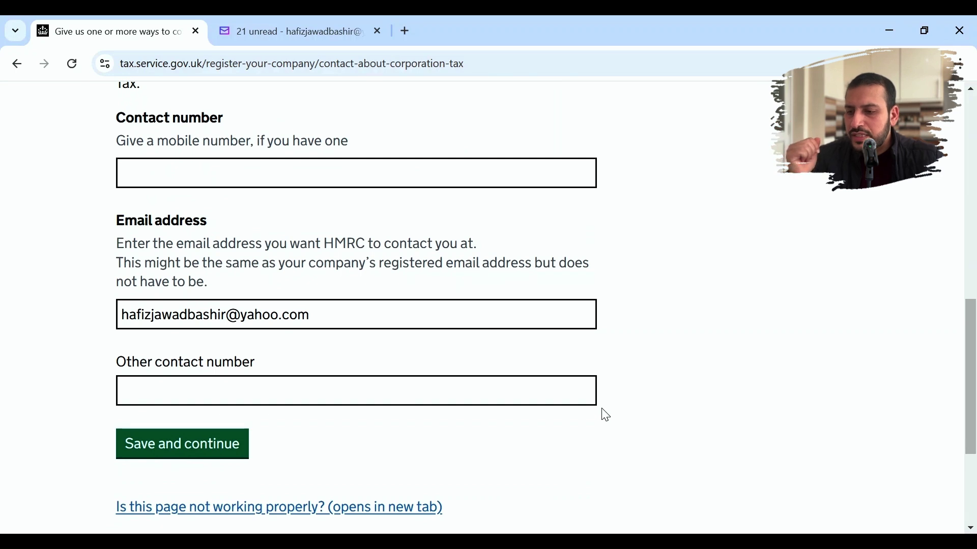
pyautogui.click(231, 445)
pyautogui.scroll(-5, 432, 440)
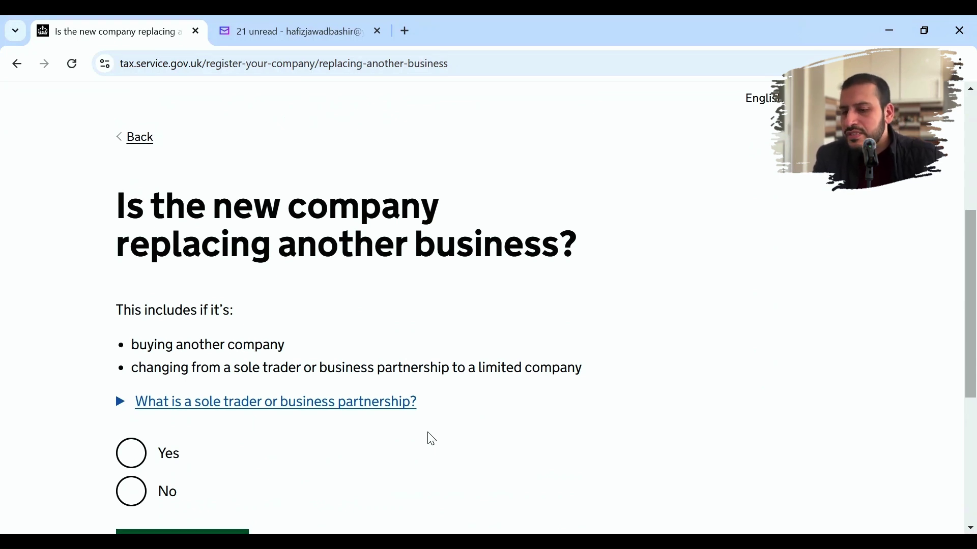
# - Answer No to the company replacing another business
pyautogui.scroll(-1, 329, 462)
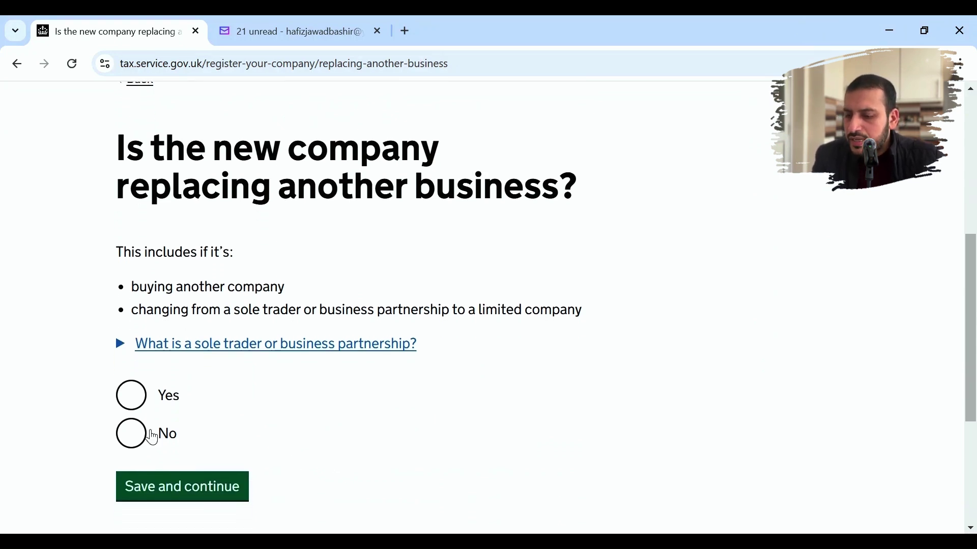
pyautogui.click(143, 435)
pyautogui.click(181, 488)
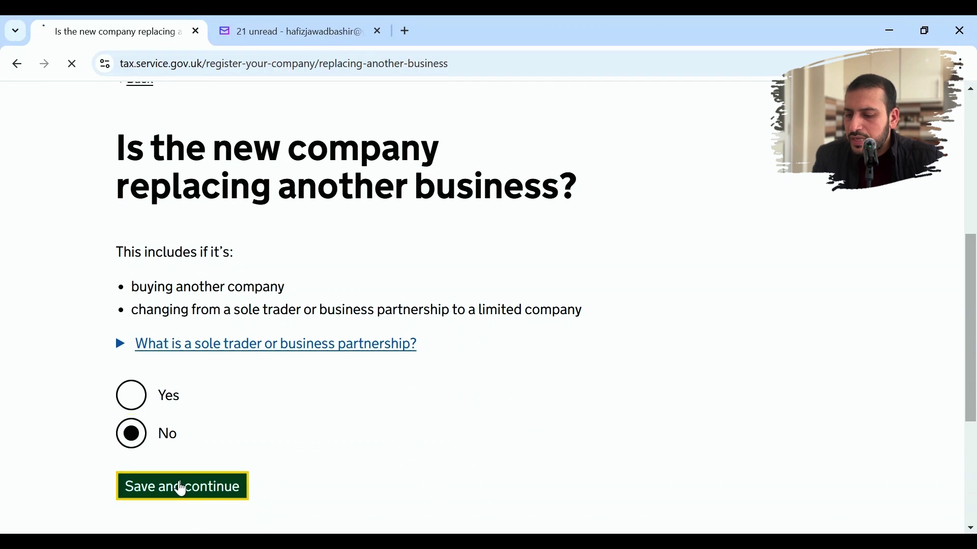
# - Set trading to start on the same date the company is set up
pyautogui.scroll(-6, 370, 452)
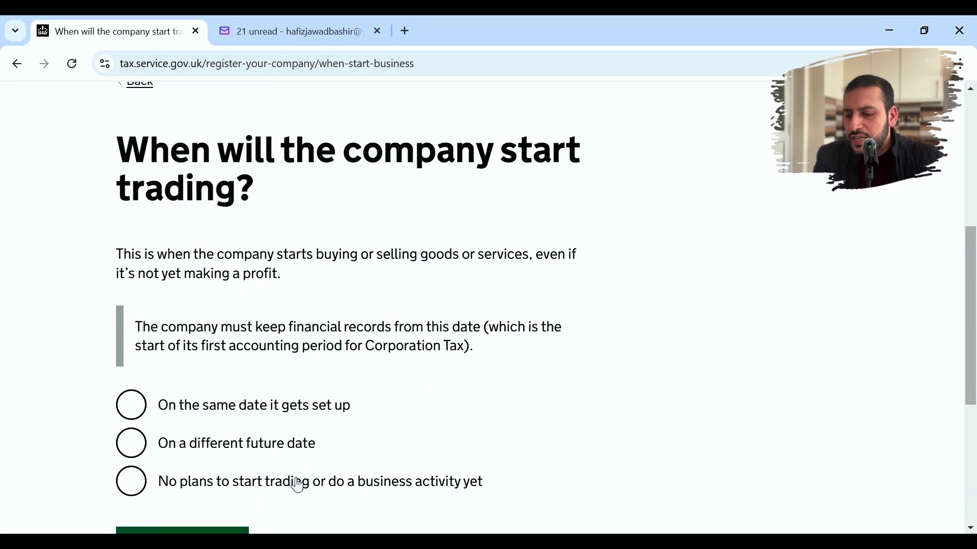
pyautogui.scroll(-2, 299, 486)
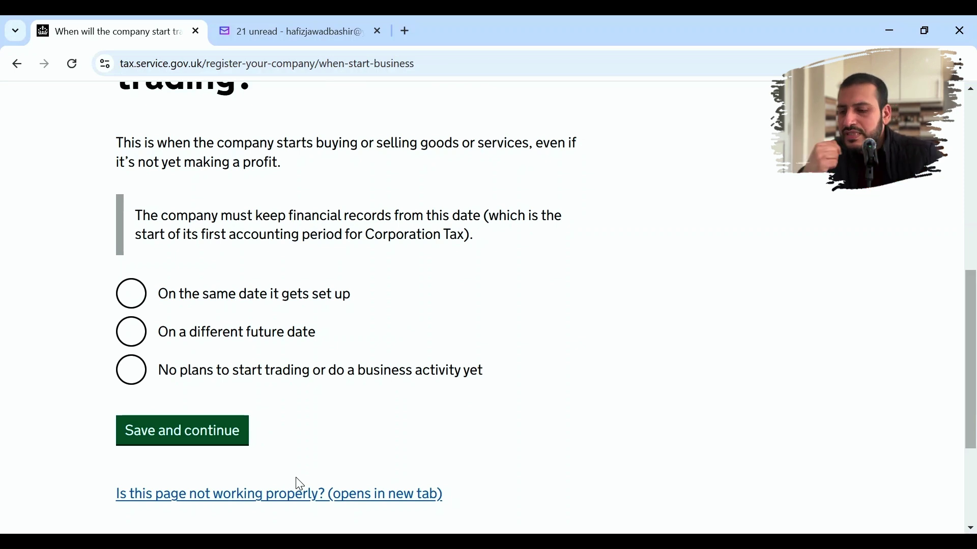
pyautogui.click(133, 300)
pyautogui.click(187, 433)
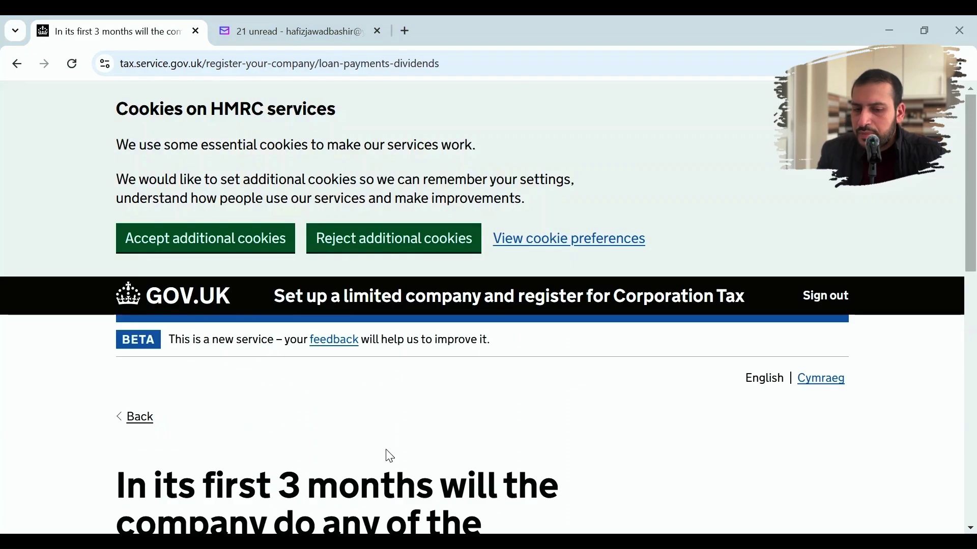
# - Answer No to making loan interest, royalty or overseas dividend payments in the first 3 months
pyautogui.moveTo(974, 209); pyautogui.dragTo(975, 362)
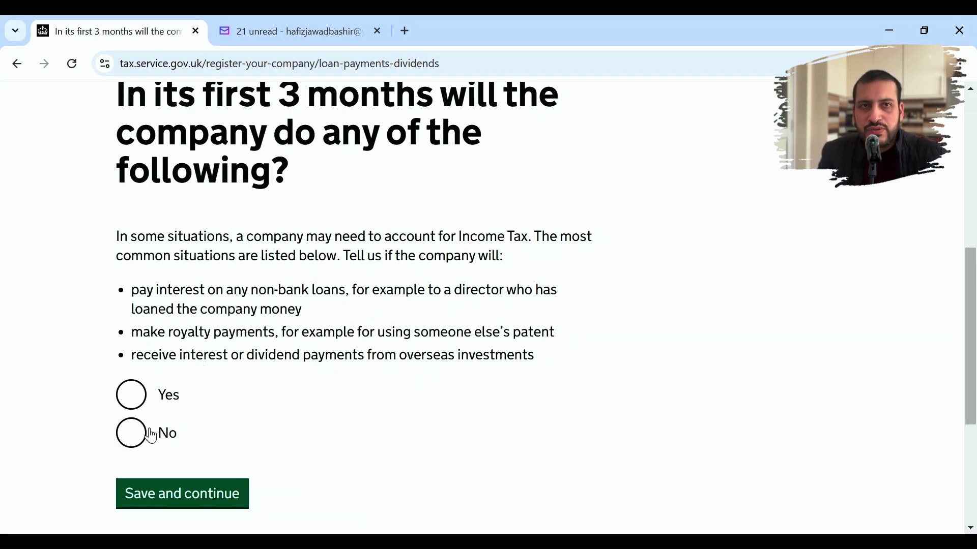
pyautogui.click(131, 448)
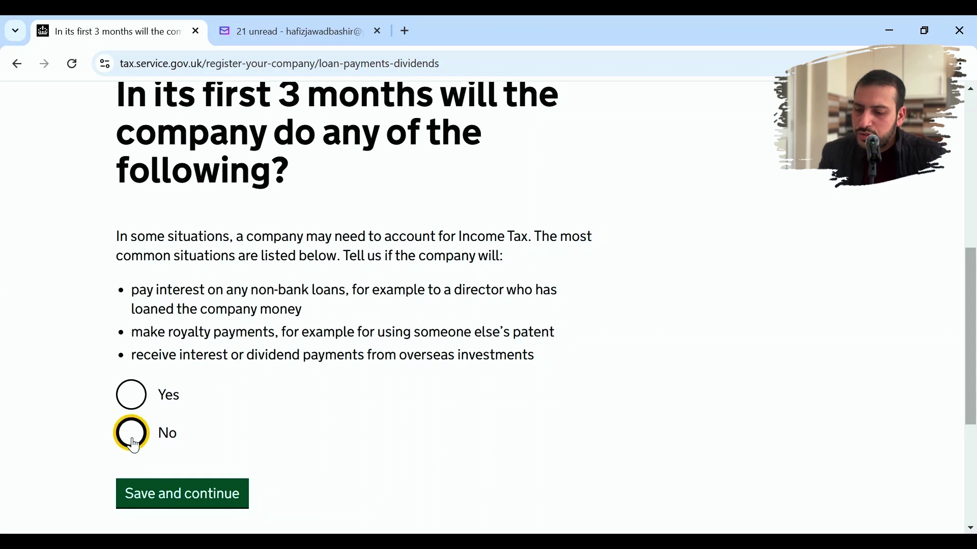
pyautogui.scroll(-5, 305, 428)
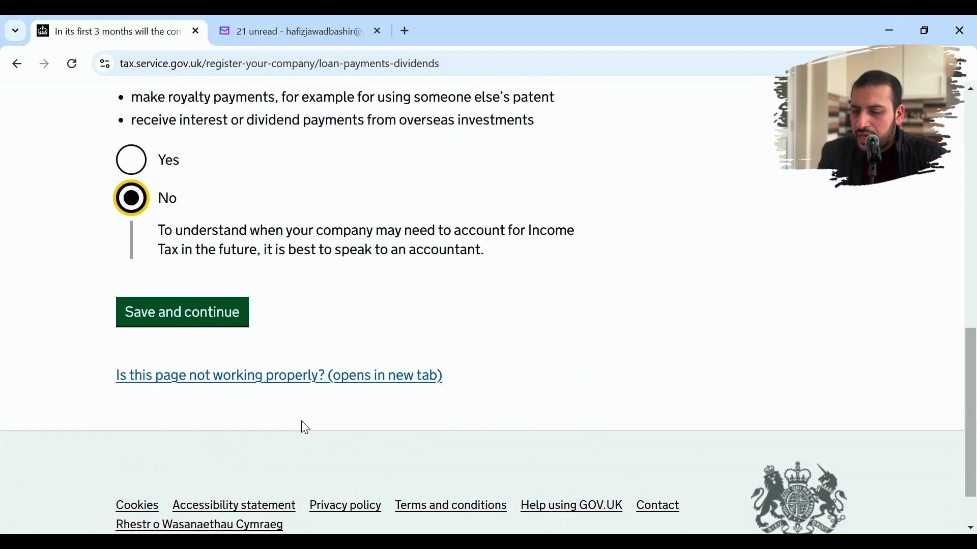
pyautogui.click(192, 328)
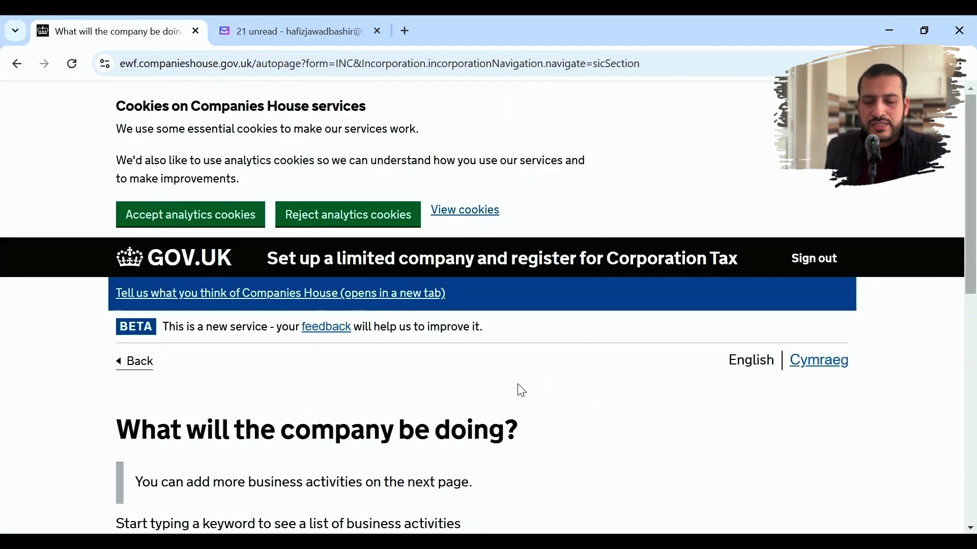
# - Search 'Educational' and save Educational support services (85600) as the business activity
pyautogui.scroll(-5, 522, 391)
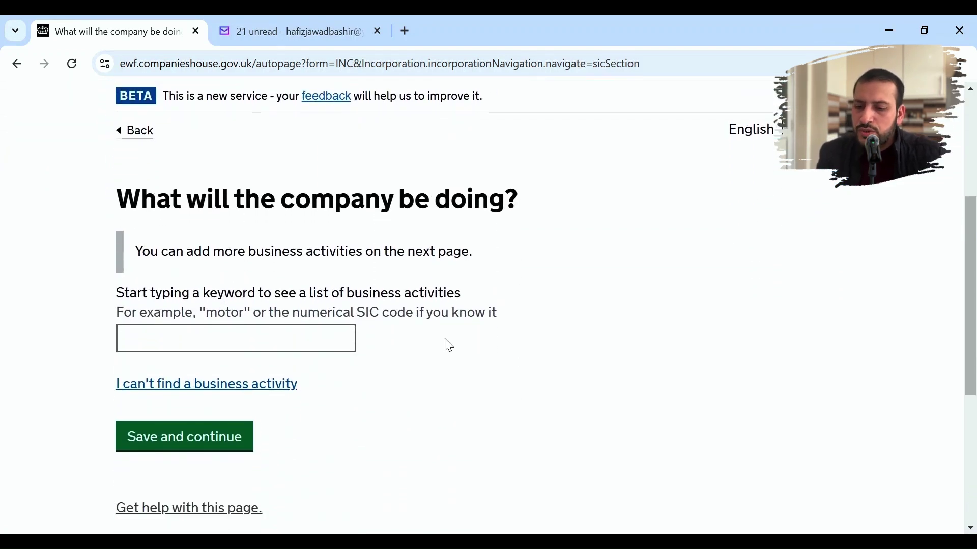
pyautogui.click(206, 385)
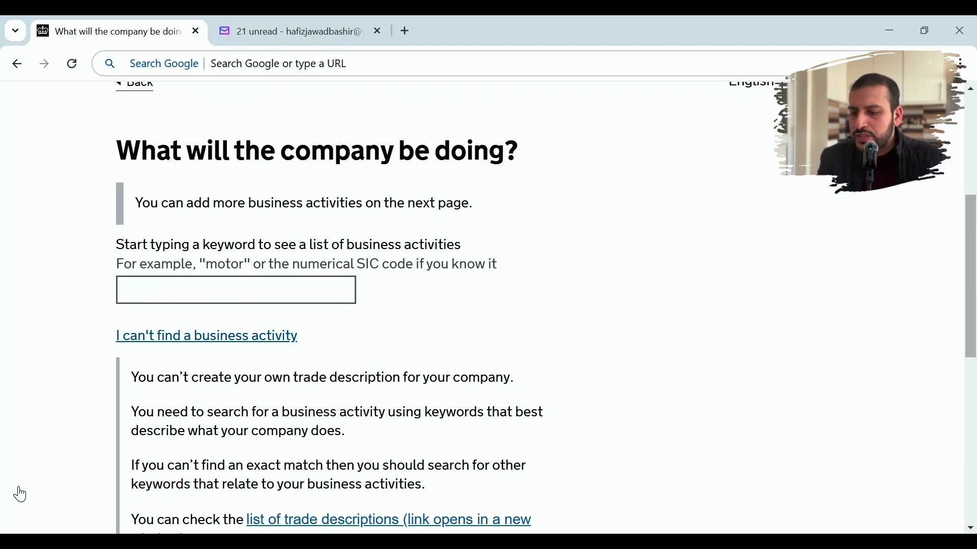
pyautogui.click(238, 288)
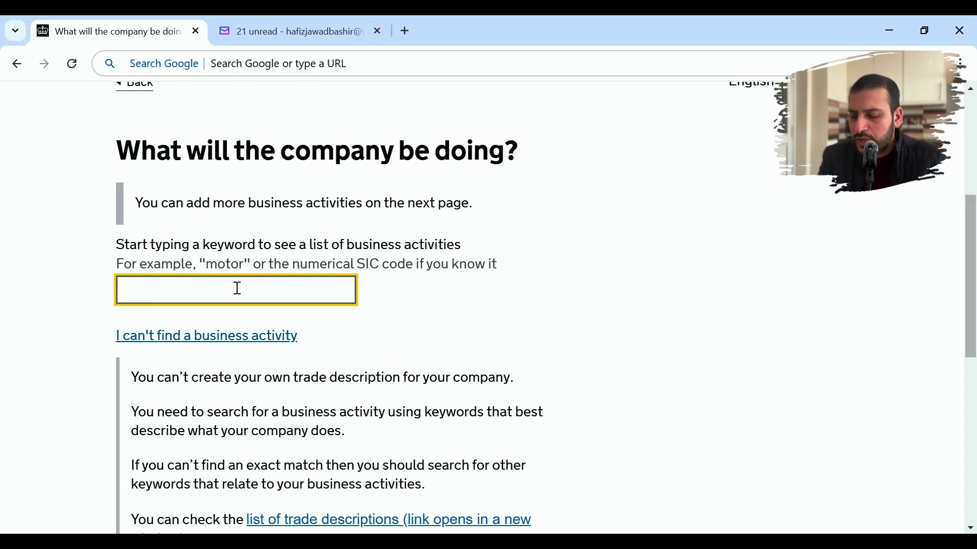
pyautogui.write('Educatoi')
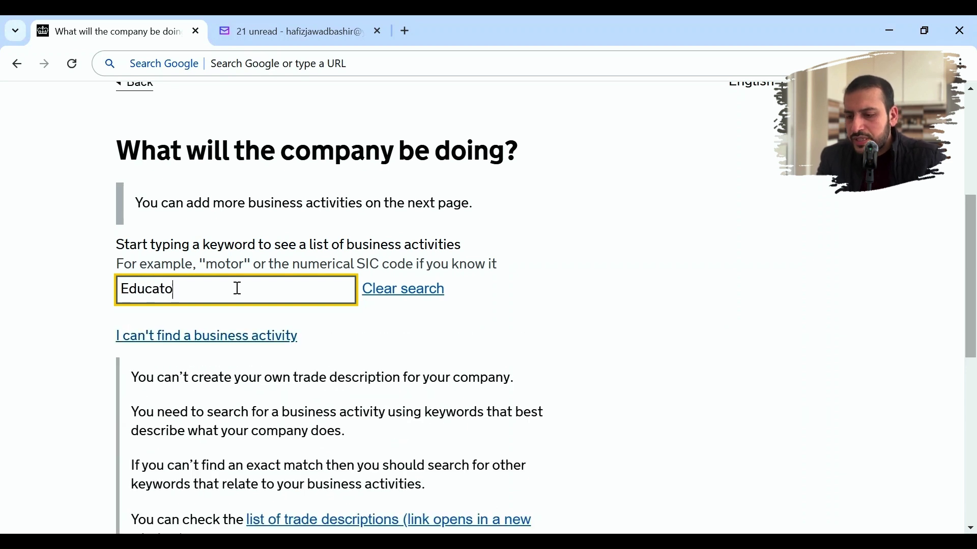
pyautogui.press('BackSpace')
pyautogui.write('ional')
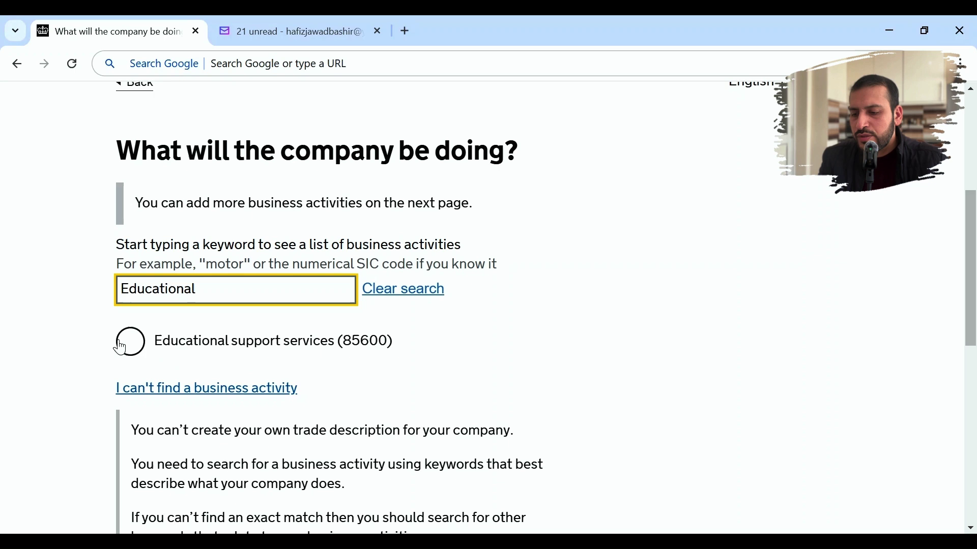
pyautogui.click(138, 355)
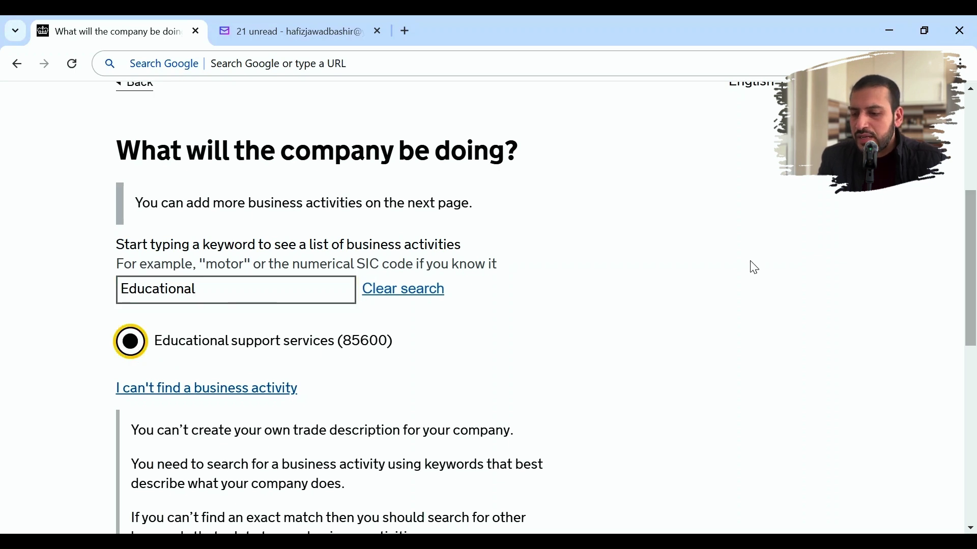
pyautogui.scroll(-5, 750, 266)
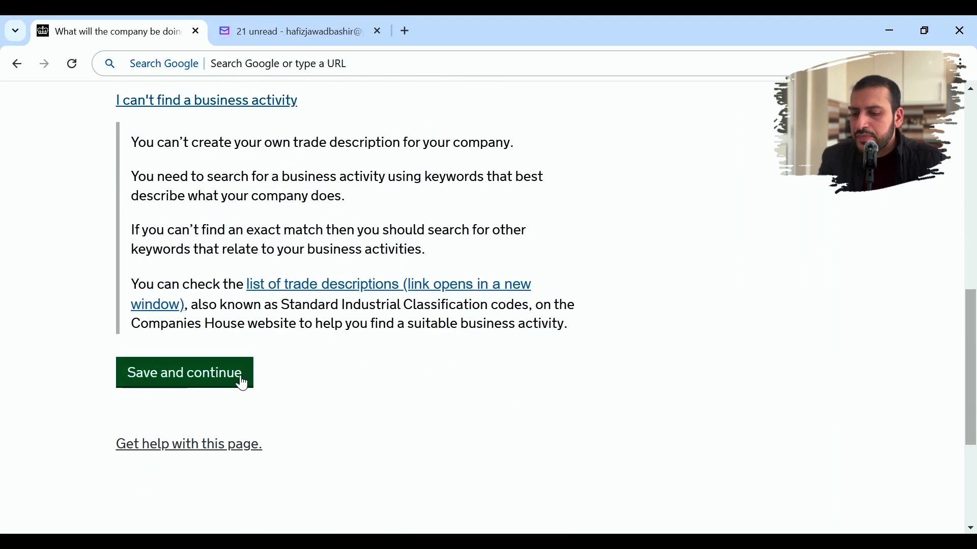
pyautogui.click(240, 375)
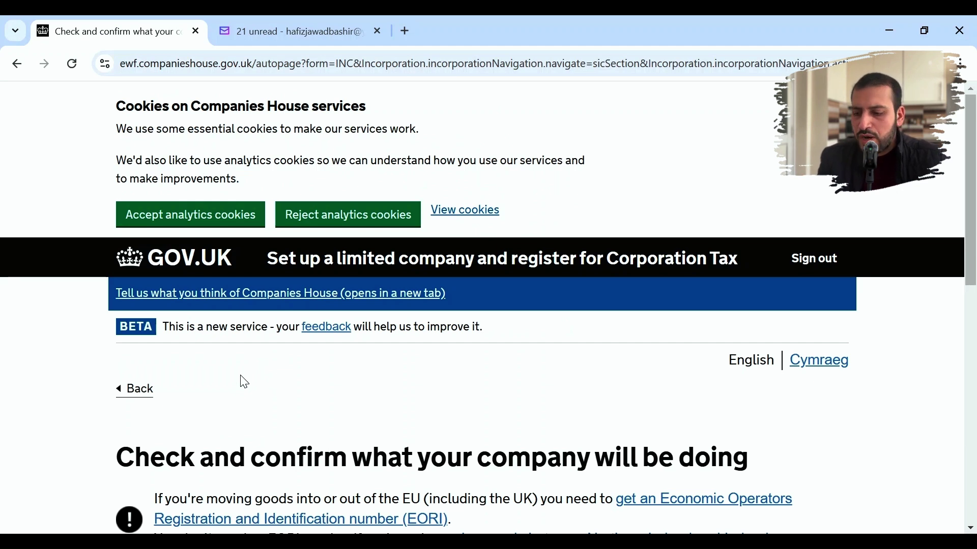
pyautogui.scroll(-3, 312, 416)
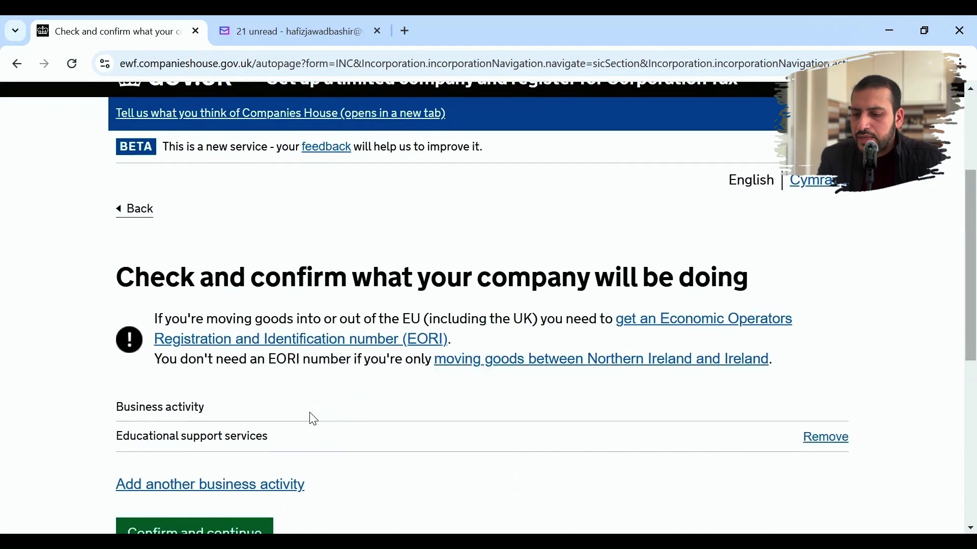
pyautogui.scroll(-2, 314, 420)
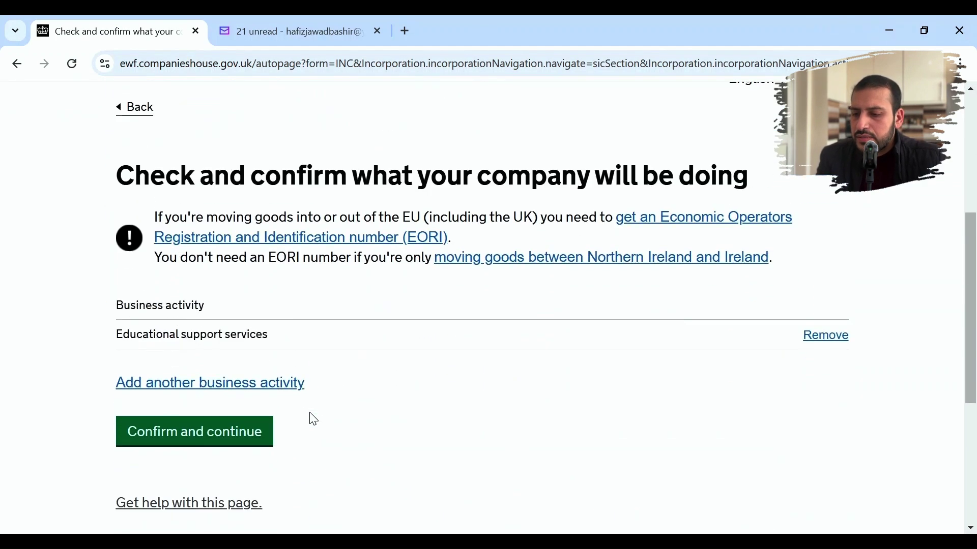
# - Confirm the business activity and answer No to the Secure Register question
pyautogui.click(240, 444)
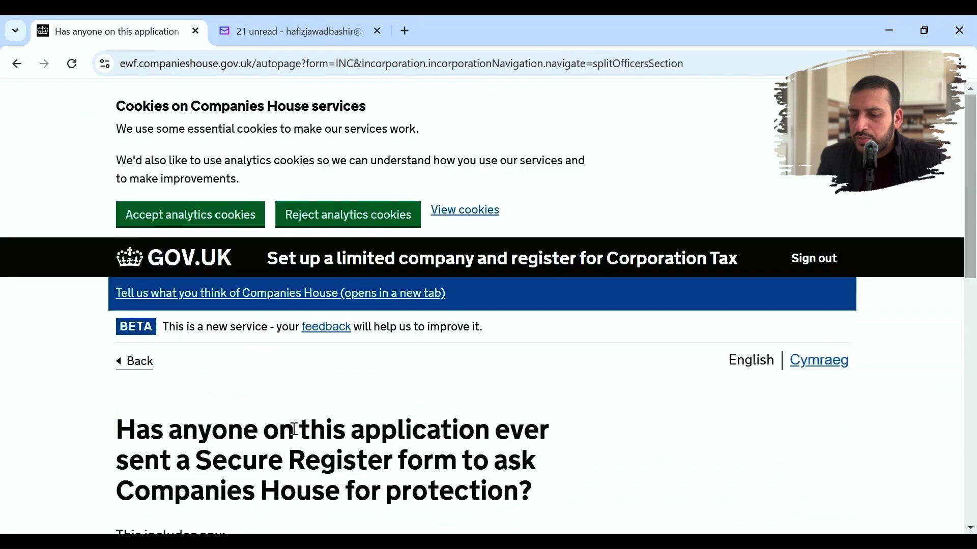
pyautogui.scroll(-3, 466, 419)
pyautogui.scroll(-1, 468, 419)
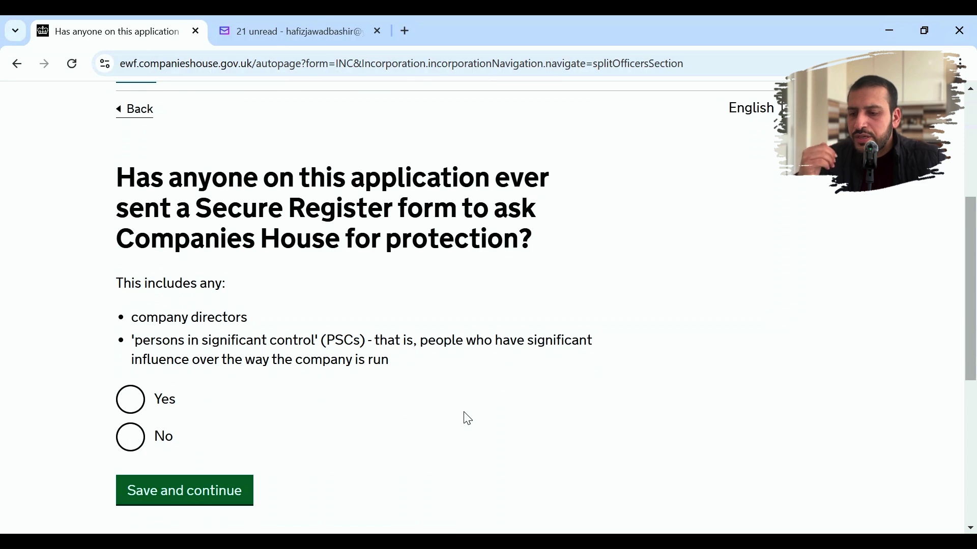
pyautogui.click(131, 438)
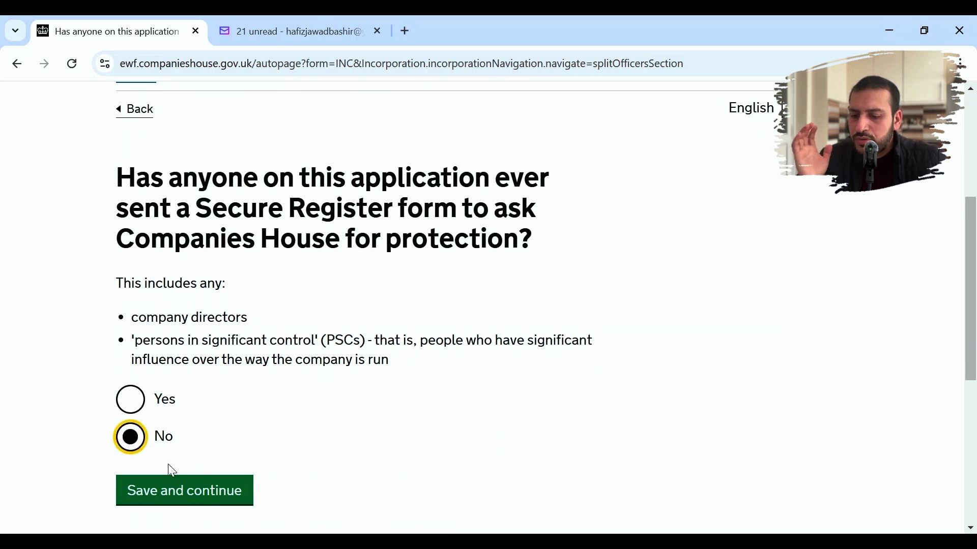
pyautogui.click(183, 492)
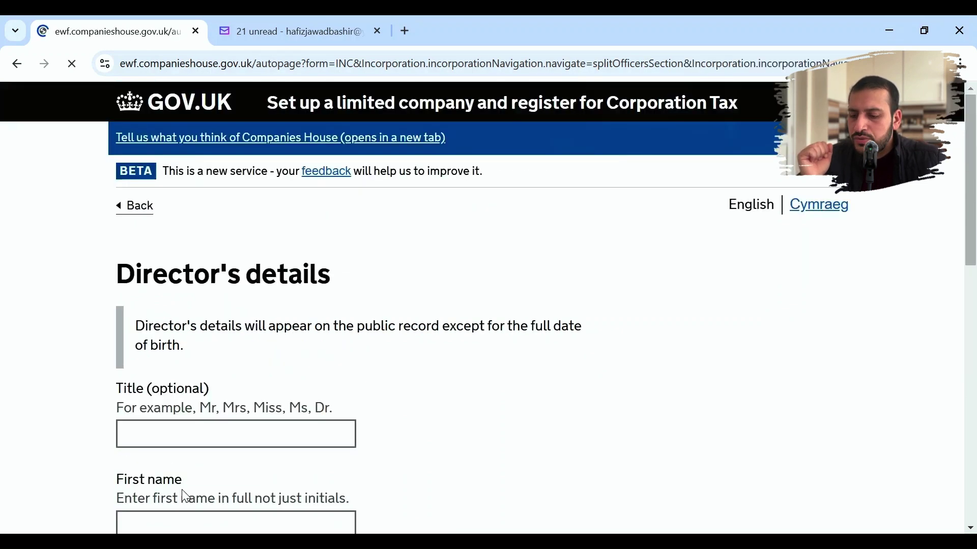
# - Enter the director's title and first, middle and last names
pyautogui.scroll(-4, 347, 438)
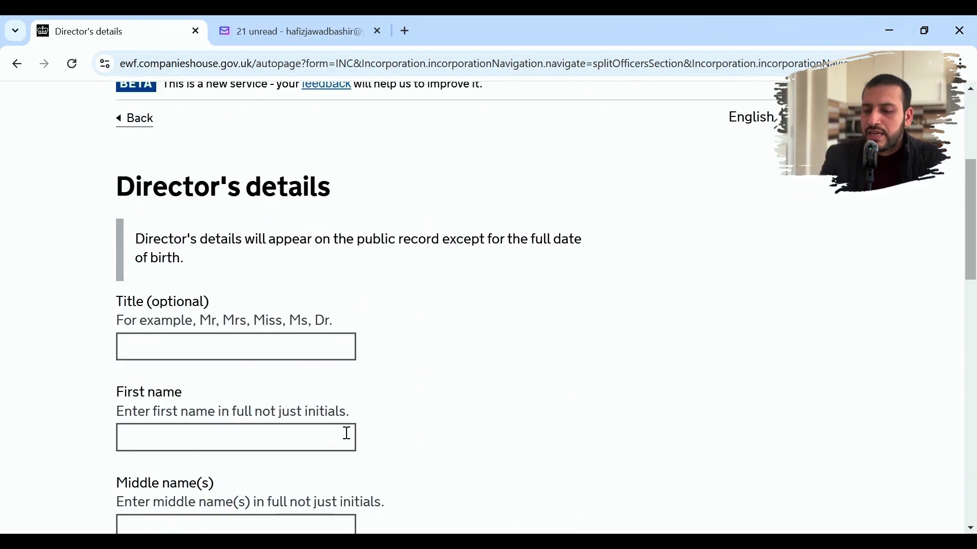
pyautogui.click(300, 345)
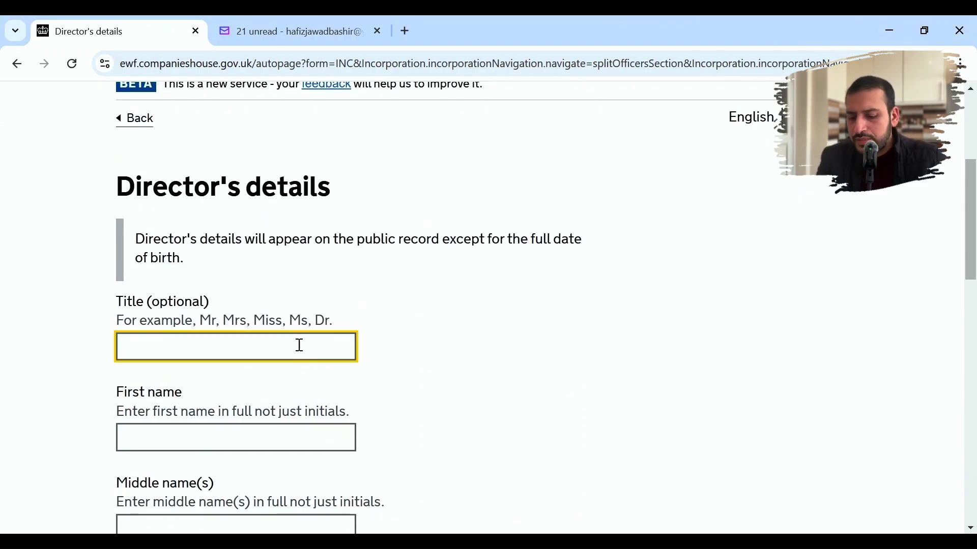
pyautogui.write('MR')
pyautogui.press('Tab')
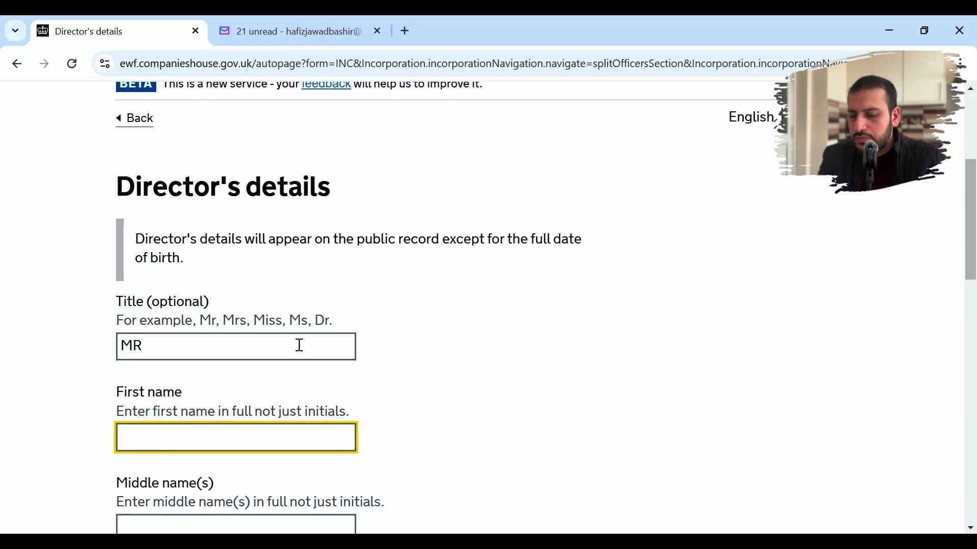
pyautogui.press('Tab')
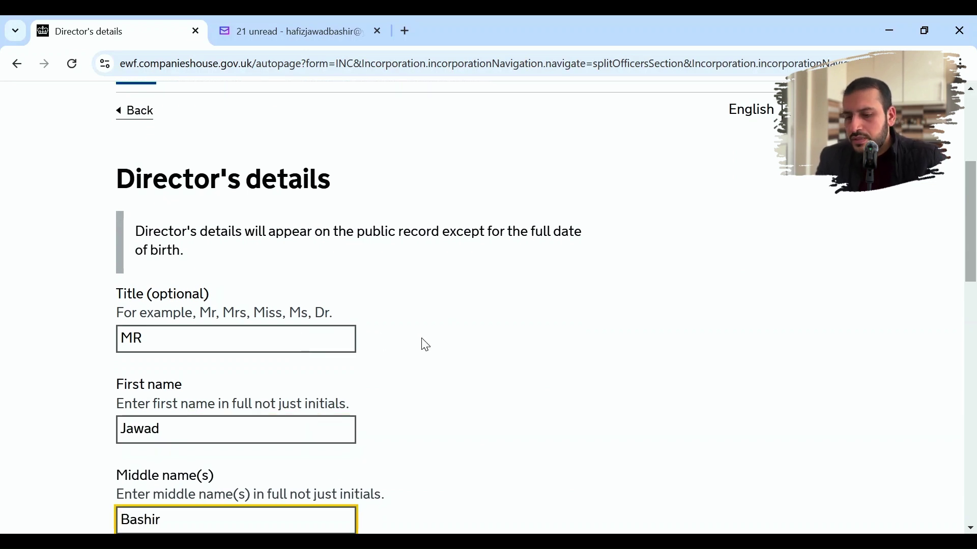
pyautogui.scroll(-5, 422, 342)
pyautogui.click(293, 291)
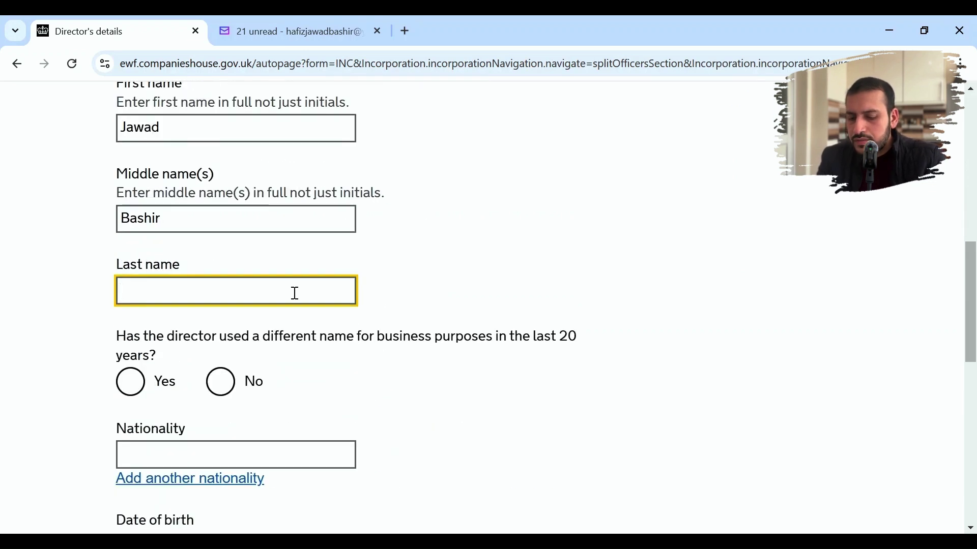
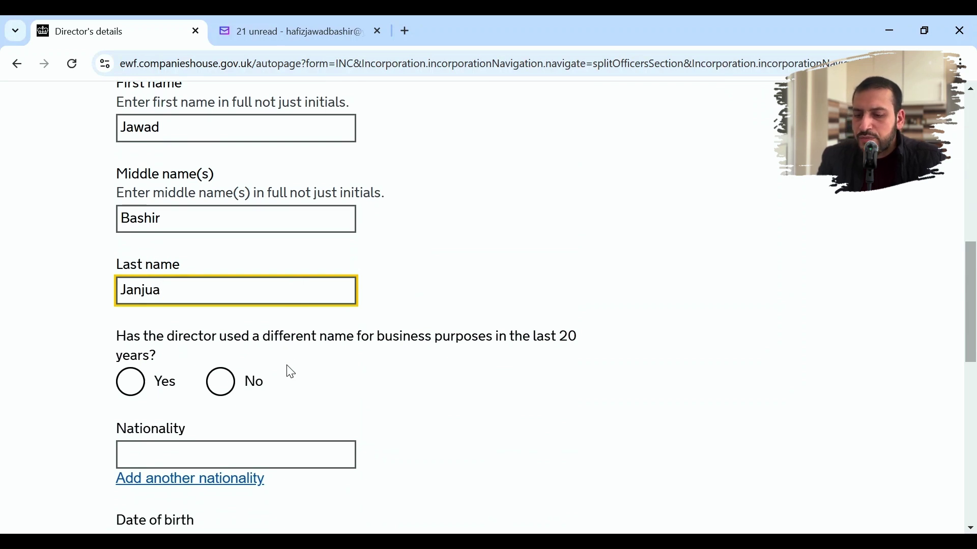
# - State the director used no other names and set the nationality to Pakistani
pyautogui.click(210, 397)
pyautogui.click(221, 458)
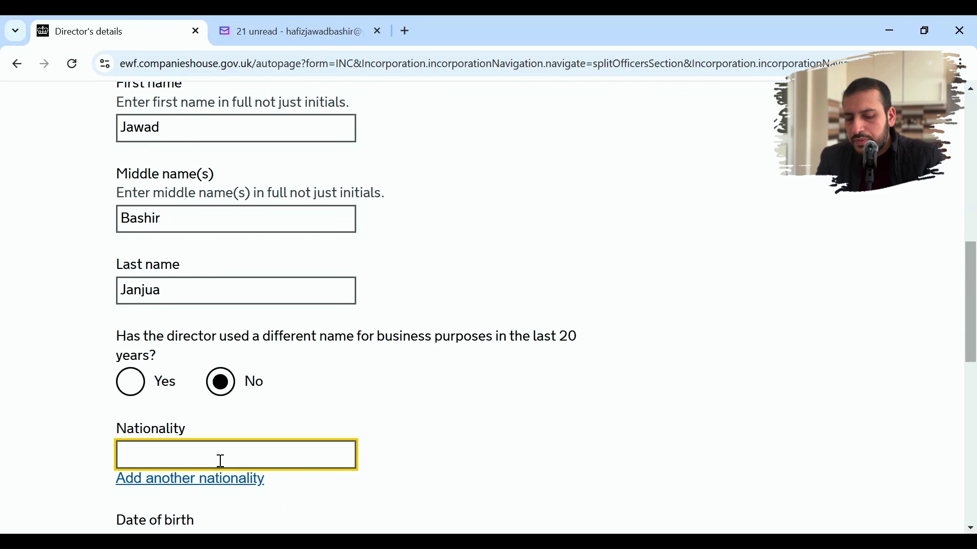
pyautogui.write('Pkia')
pyautogui.press('BackSpace')
pyautogui.press('BackSpace')
pyautogui.press('BackSpace')
pyautogui.write('a')
pyautogui.press('Down')
pyautogui.press('Down')
pyautogui.press('Down')
pyautogui.press('Return')
pyautogui.scroll(-2, 220, 460)
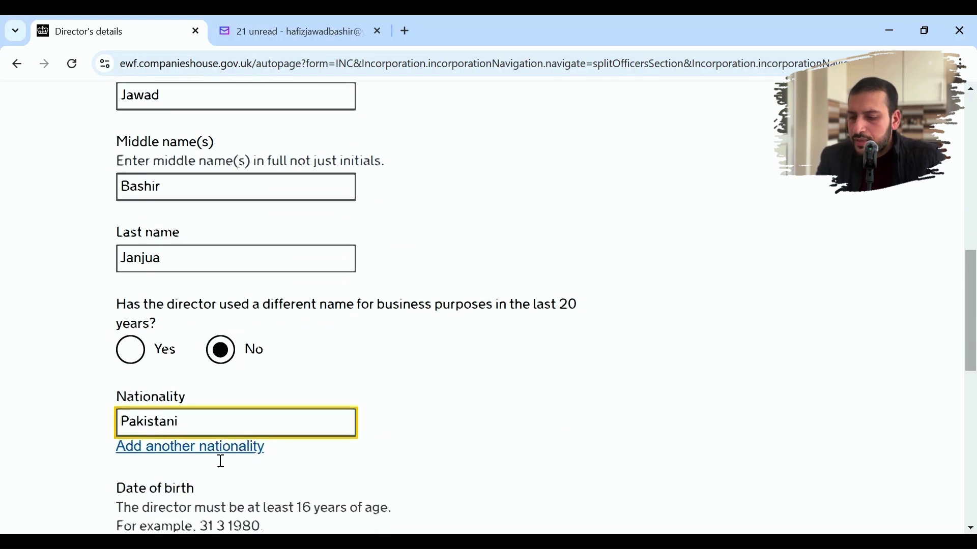
pyautogui.scroll(-4, 428, 391)
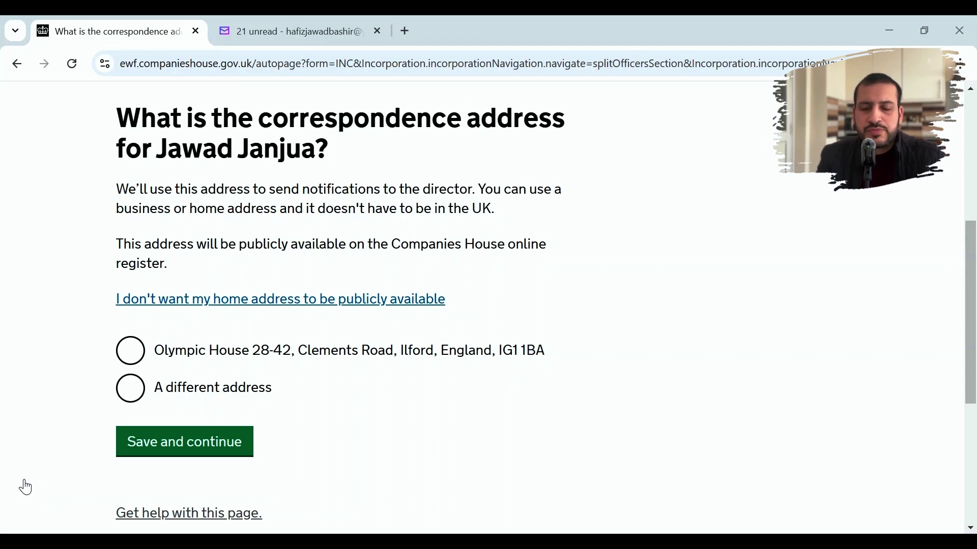
# - Use the Olympic House registered office address as the director's correspondence and home address
pyautogui.click(134, 352)
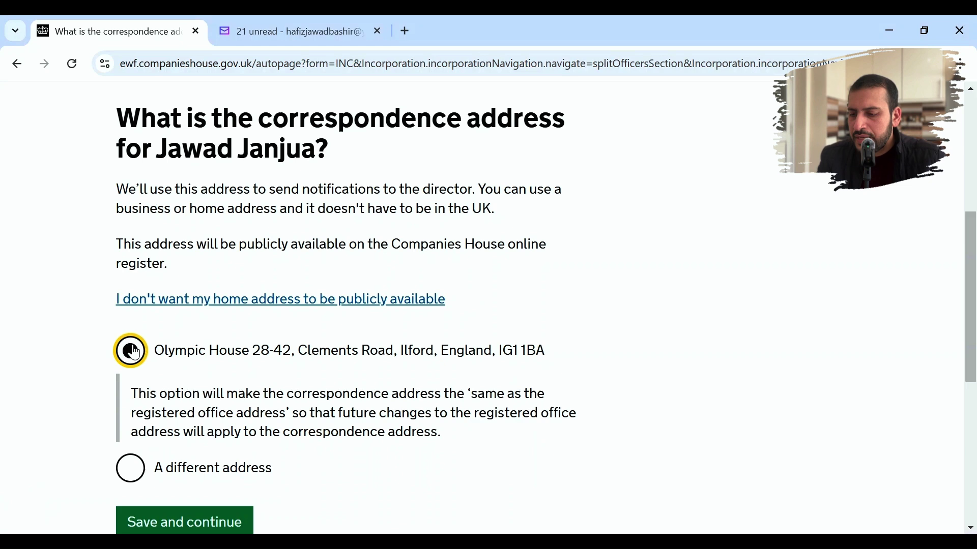
pyautogui.click(189, 524)
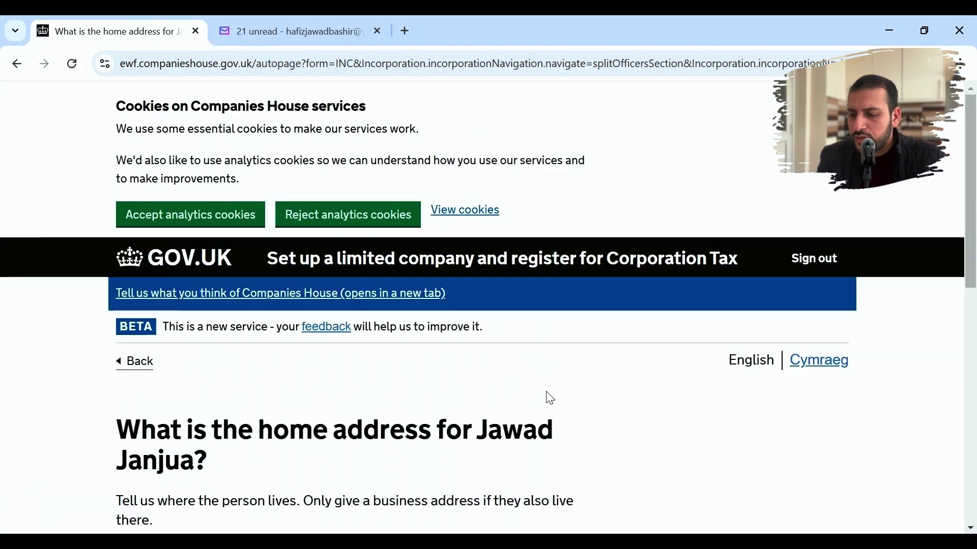
pyautogui.scroll(-3, 551, 399)
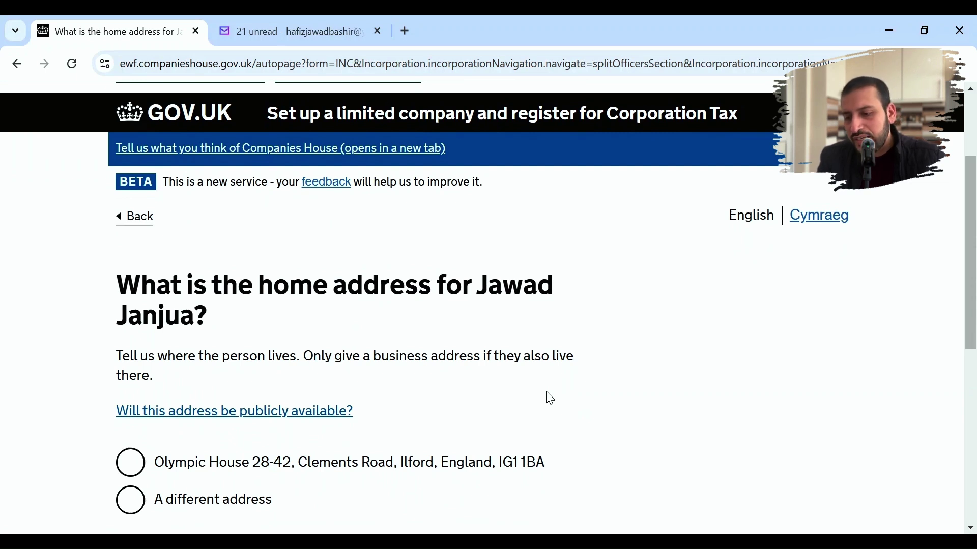
pyautogui.scroll(-3, 551, 399)
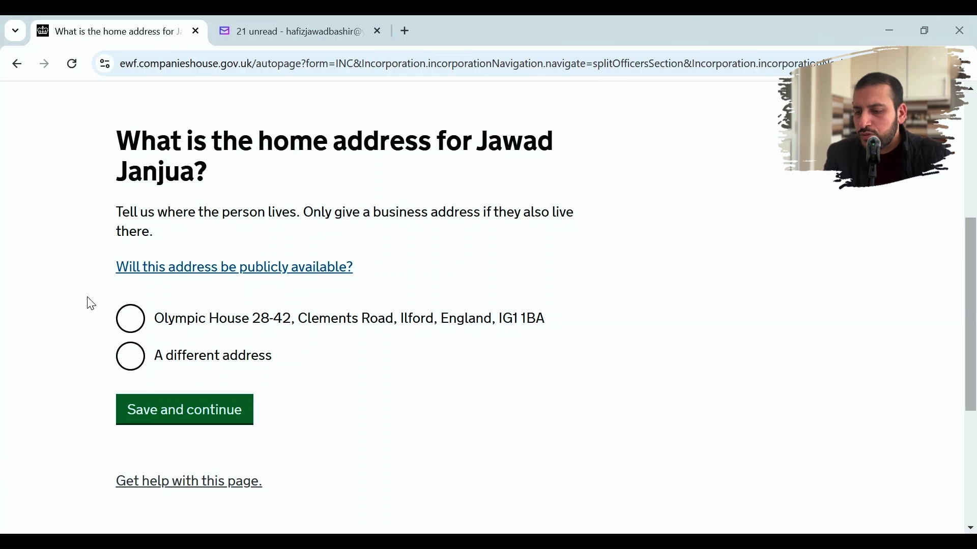
pyautogui.click(131, 320)
pyautogui.click(182, 403)
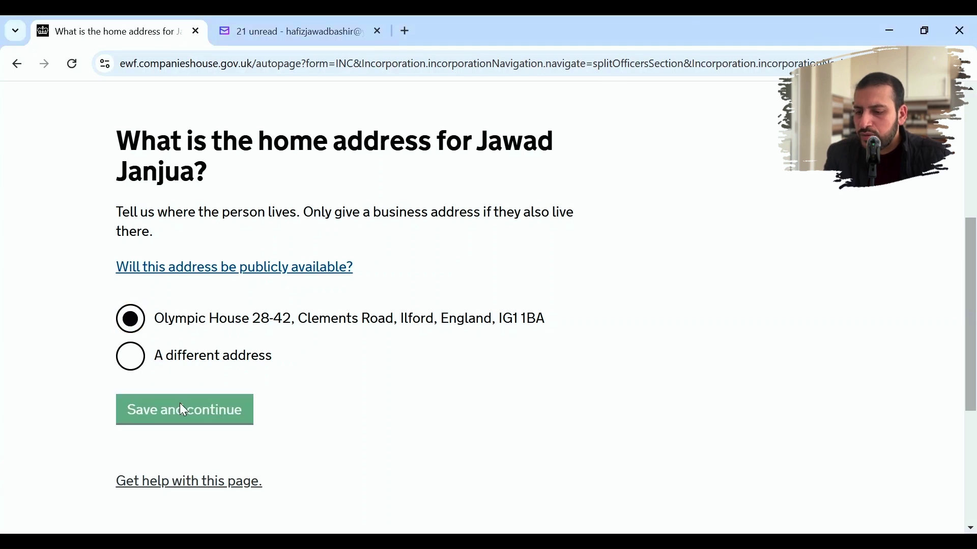
pyautogui.scroll(-3, 359, 432)
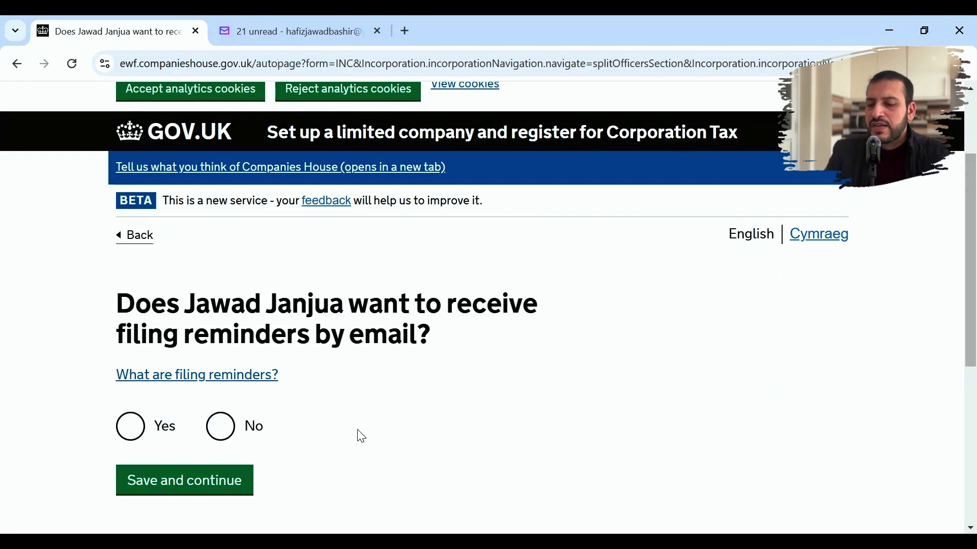
# - Opt in to email filing reminders sent to the existing listed email address
pyautogui.click(127, 437)
pyautogui.click(159, 481)
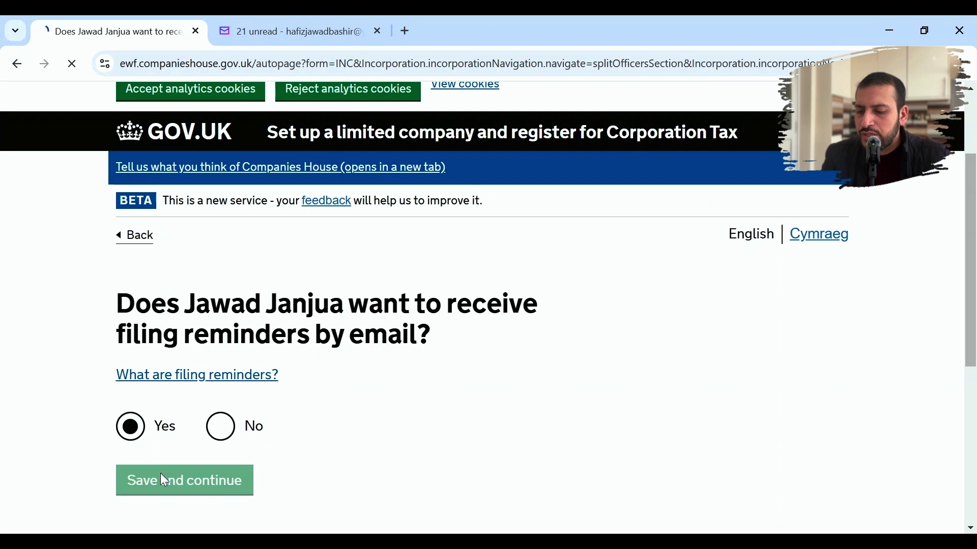
pyautogui.scroll(-5, 371, 459)
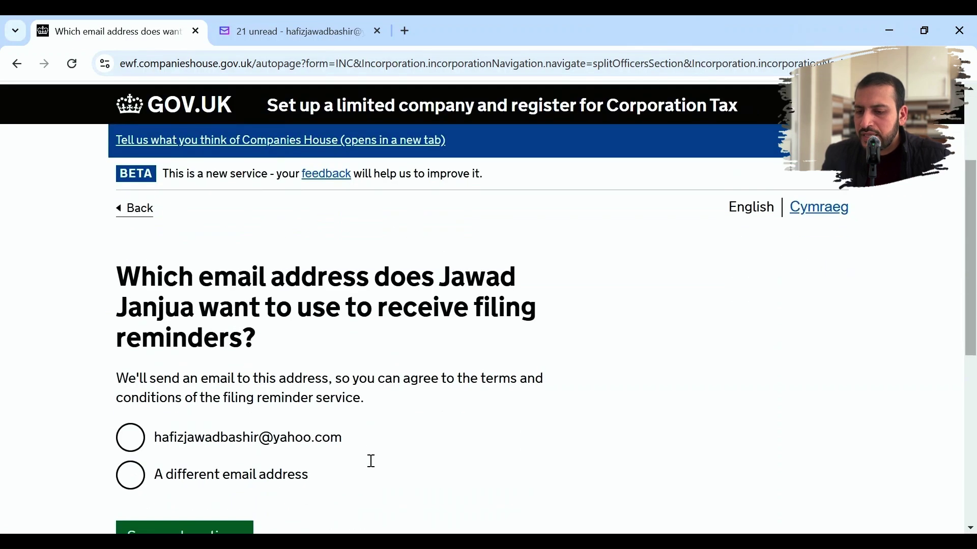
pyautogui.click(211, 347)
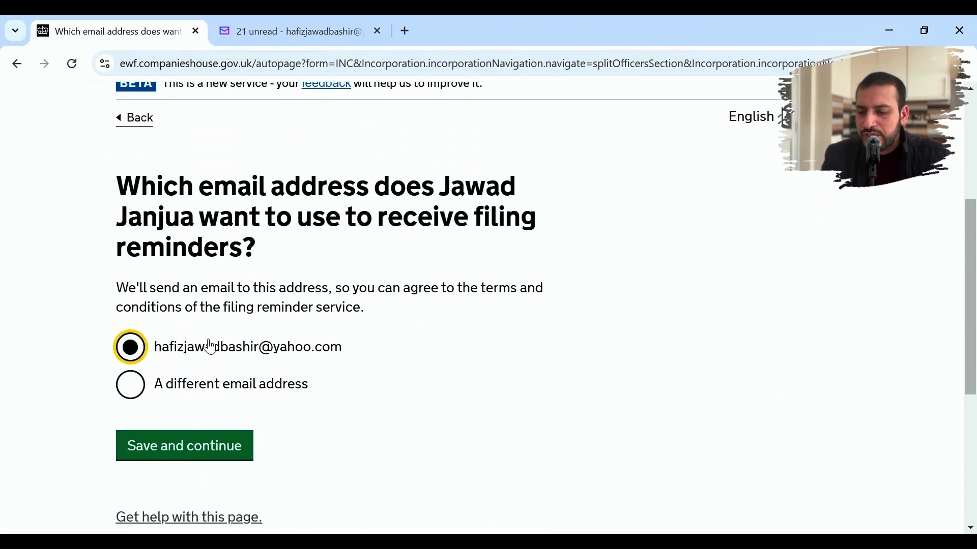
pyautogui.click(180, 448)
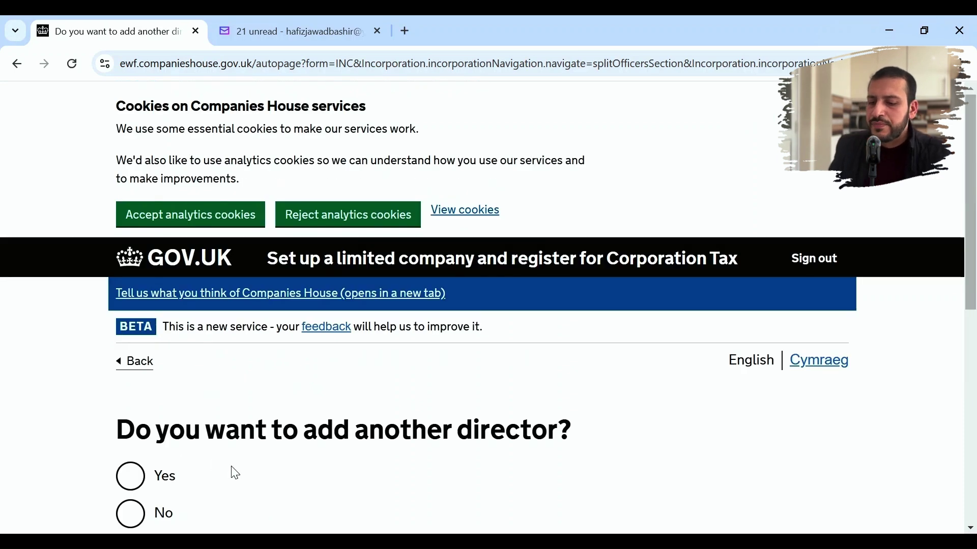
# - Answer No to adding another director
pyautogui.scroll(-2, 236, 474)
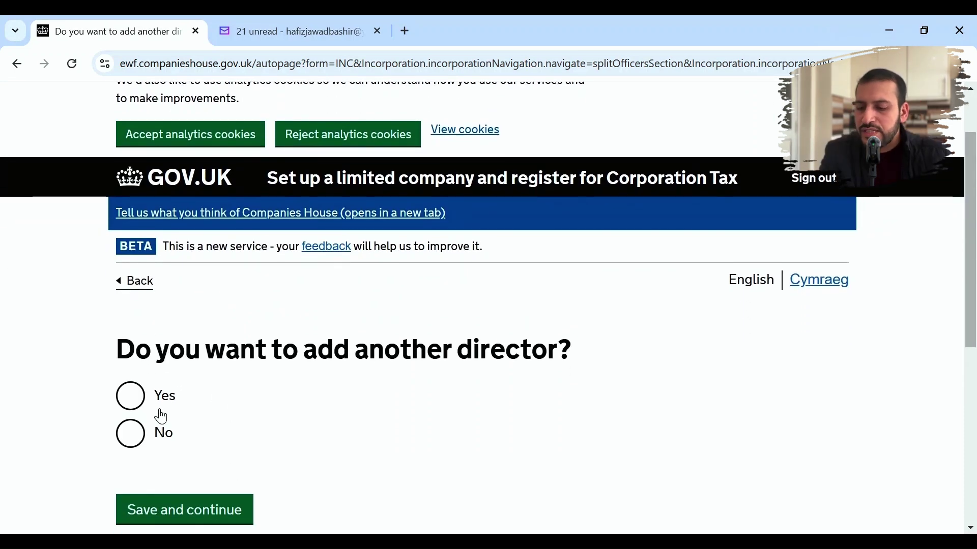
pyautogui.click(135, 438)
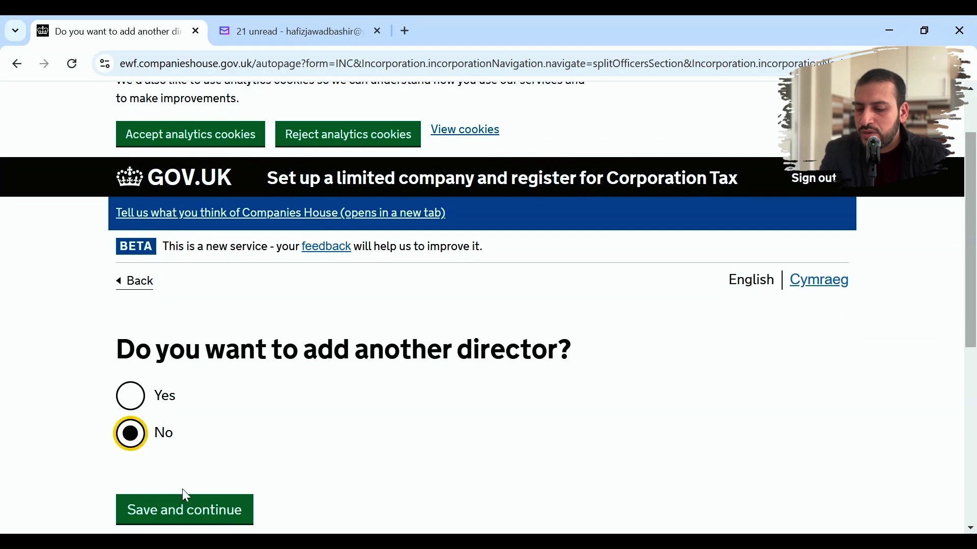
pyautogui.click(187, 511)
# - On the director summary, tick both declarations (where they live, agreement to act) and save
pyautogui.scroll(-5, 382, 432)
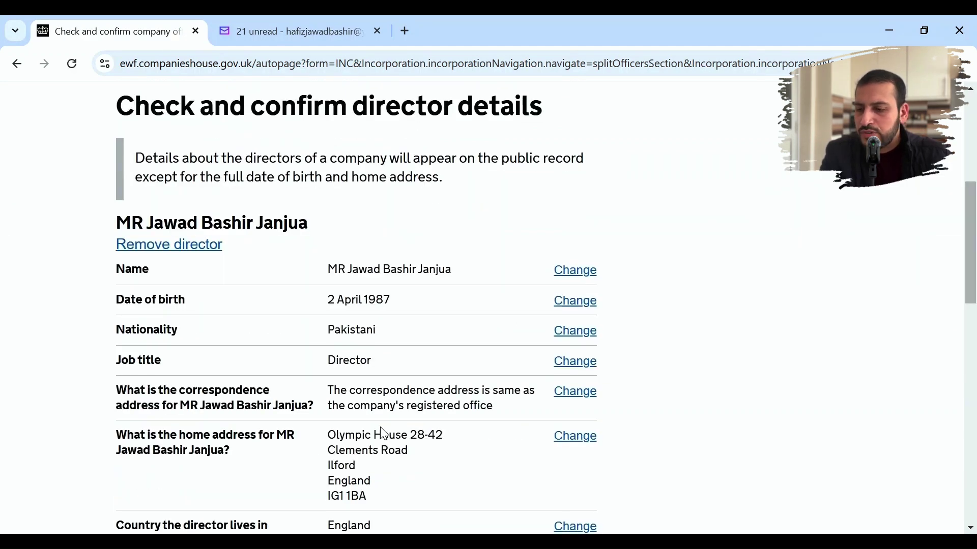
pyautogui.scroll(-4, 384, 434)
pyautogui.scroll(-3, 385, 433)
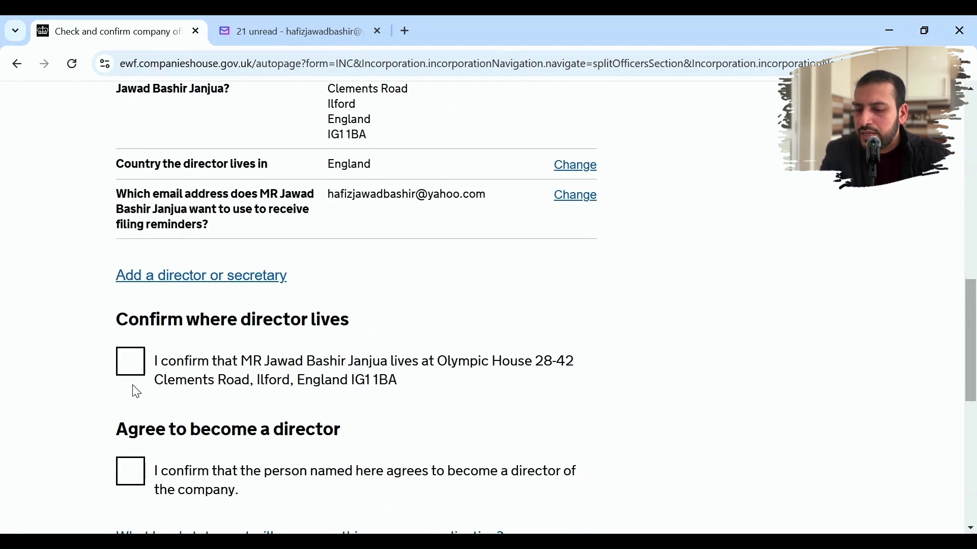
pyautogui.click(137, 370)
pyautogui.click(132, 490)
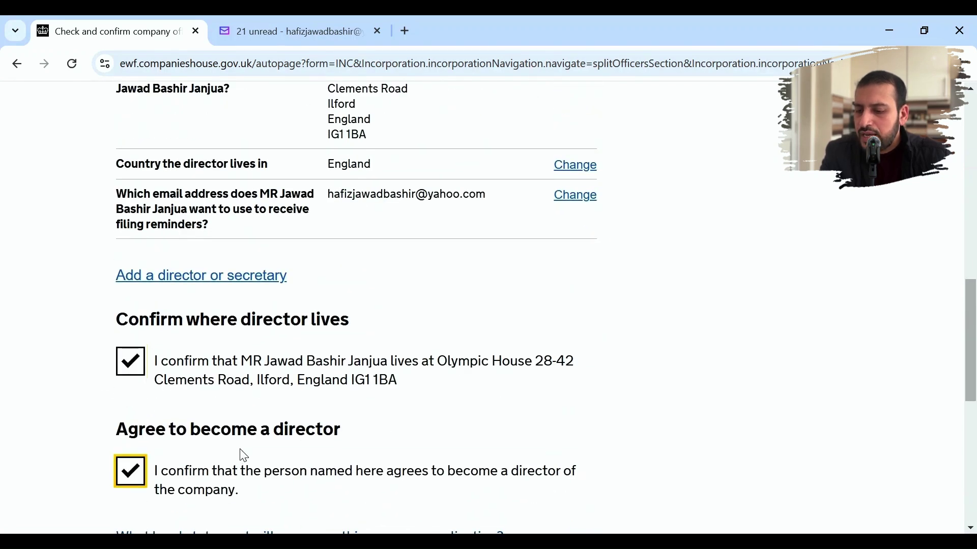
pyautogui.scroll(-3, 241, 453)
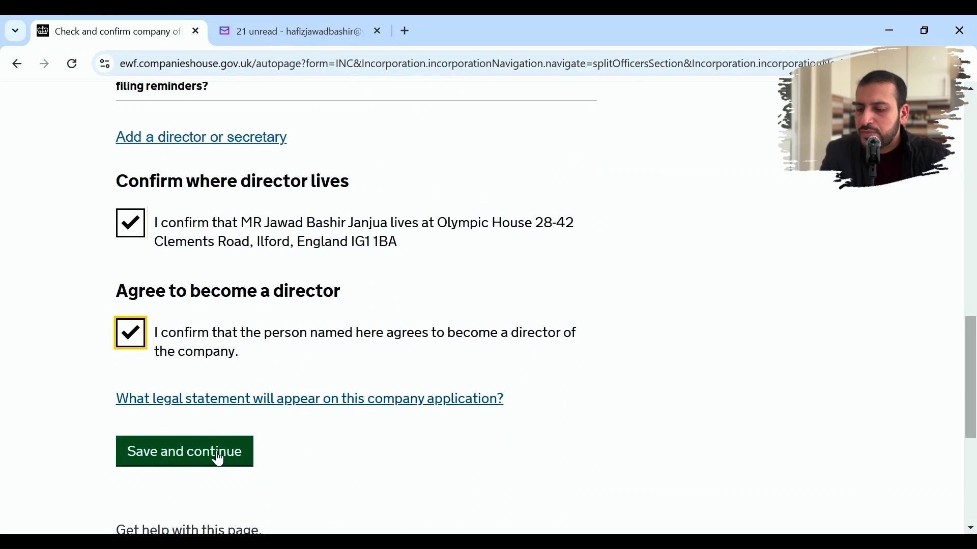
pyautogui.click(219, 460)
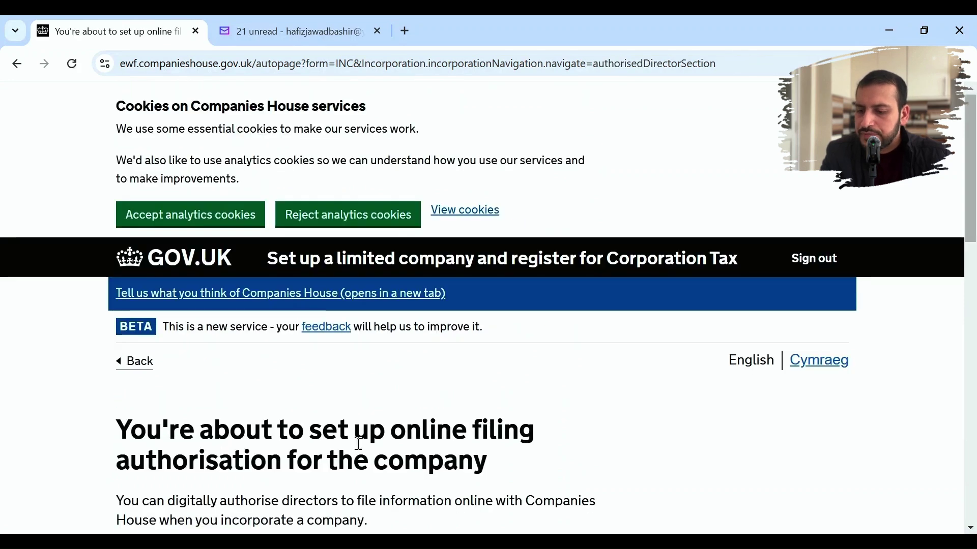
# - Read the online filing introduction about the posted authentication code, then continue past it
pyautogui.scroll(-3, 23, 487)
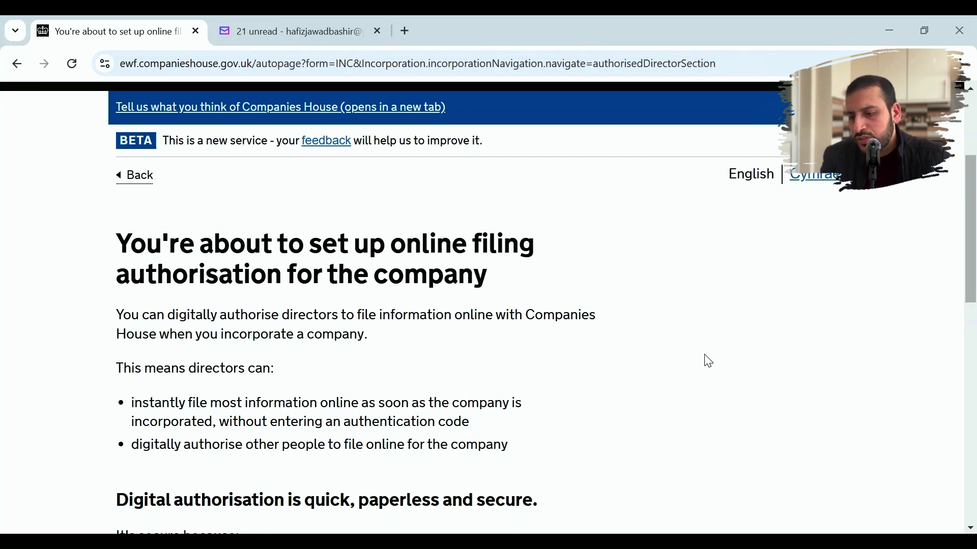
pyautogui.moveTo(705, 360); pyautogui.dragTo(740, 174)
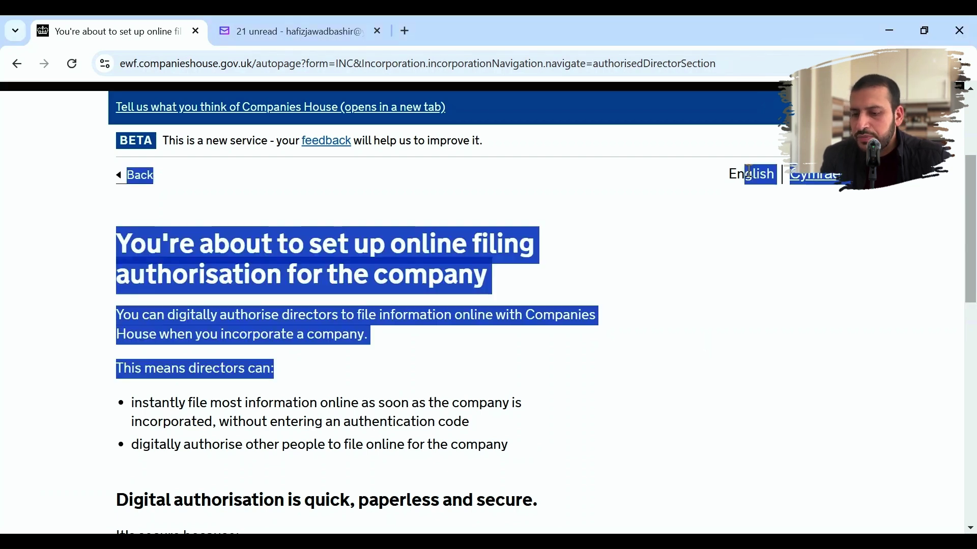
pyautogui.click(736, 348)
pyautogui.scroll(-6, 736, 348)
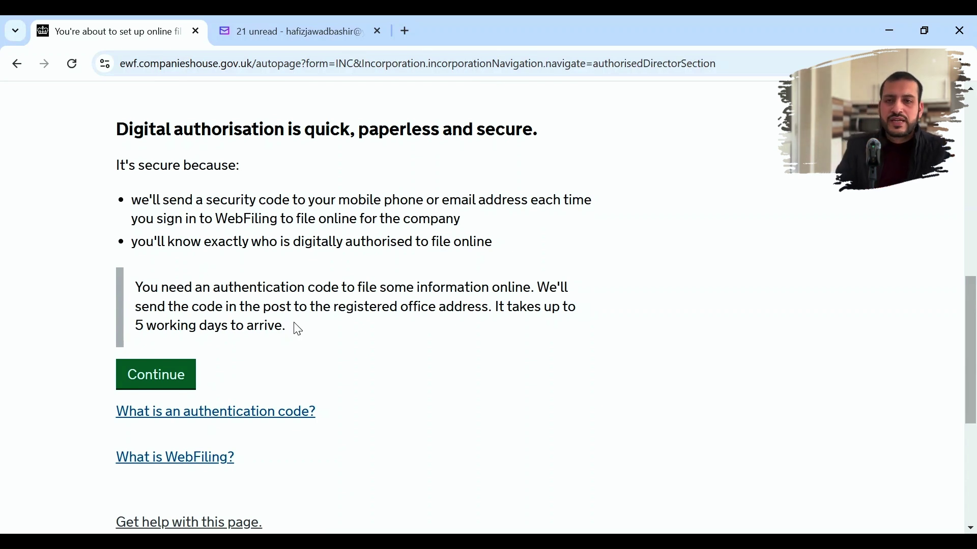
pyautogui.click(144, 381)
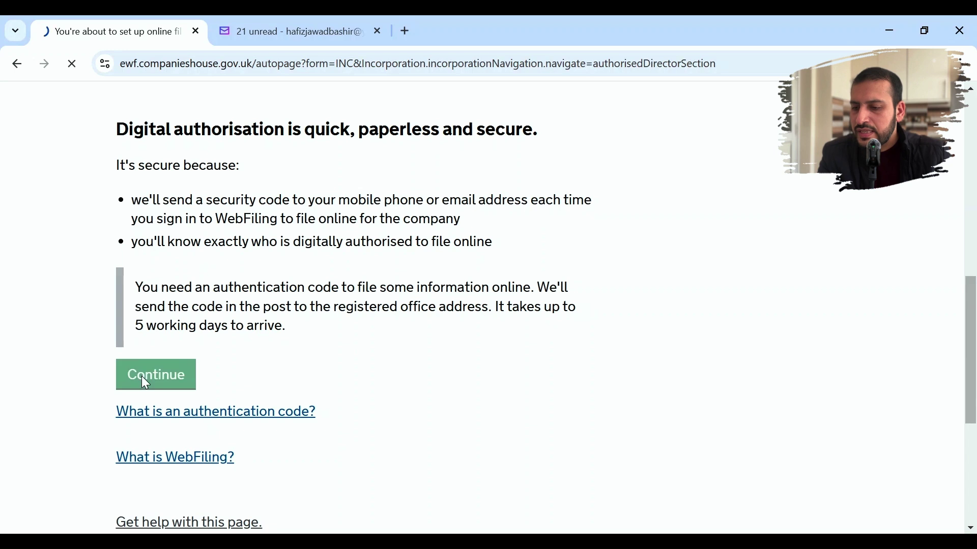
# - Answer Yes to digitally authorising directors and select the sole director for online filing
pyautogui.scroll(-3, 333, 394)
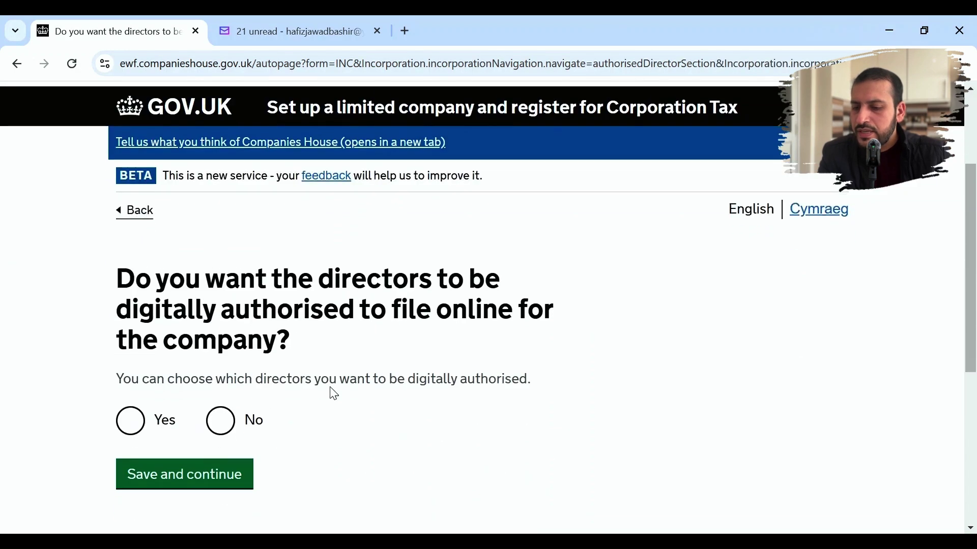
pyautogui.scroll(-1, 333, 394)
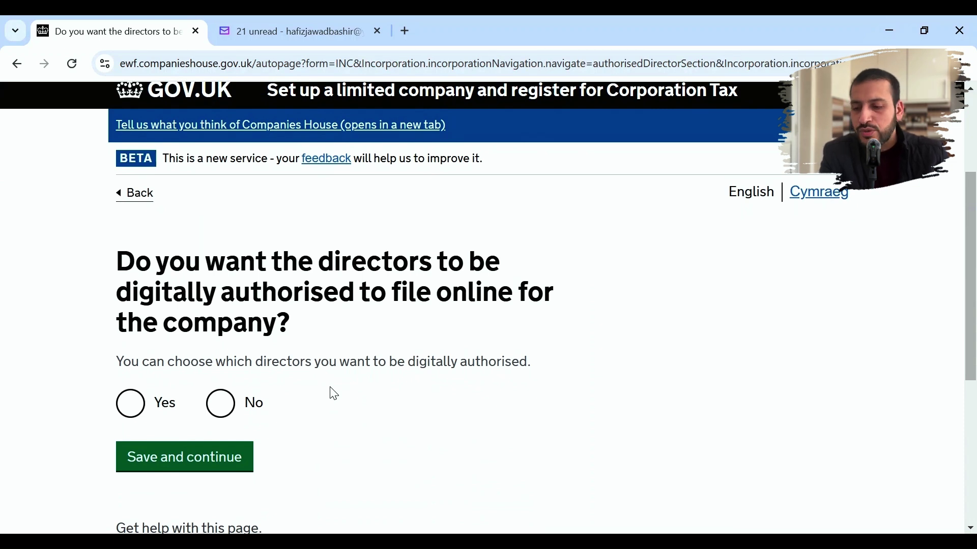
pyautogui.click(222, 411)
pyautogui.click(127, 413)
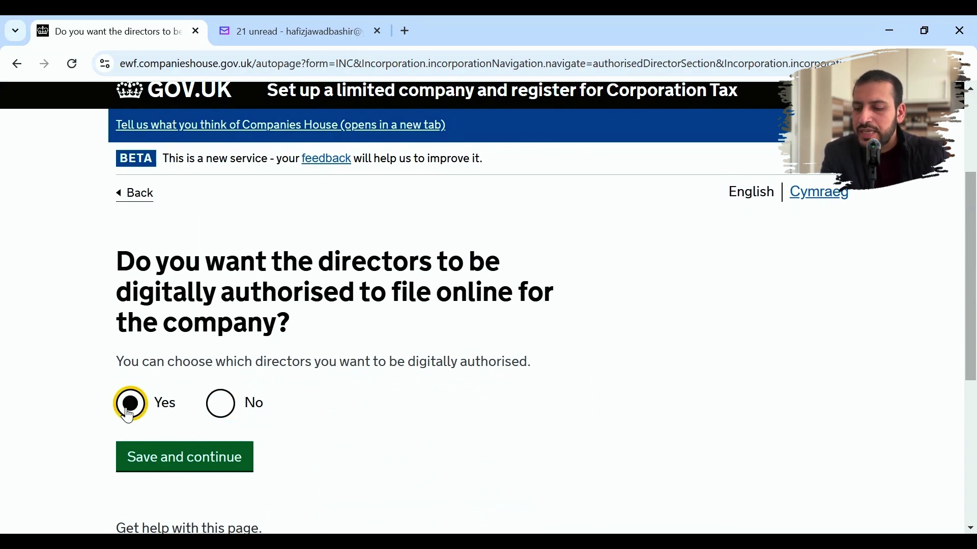
pyautogui.click(163, 459)
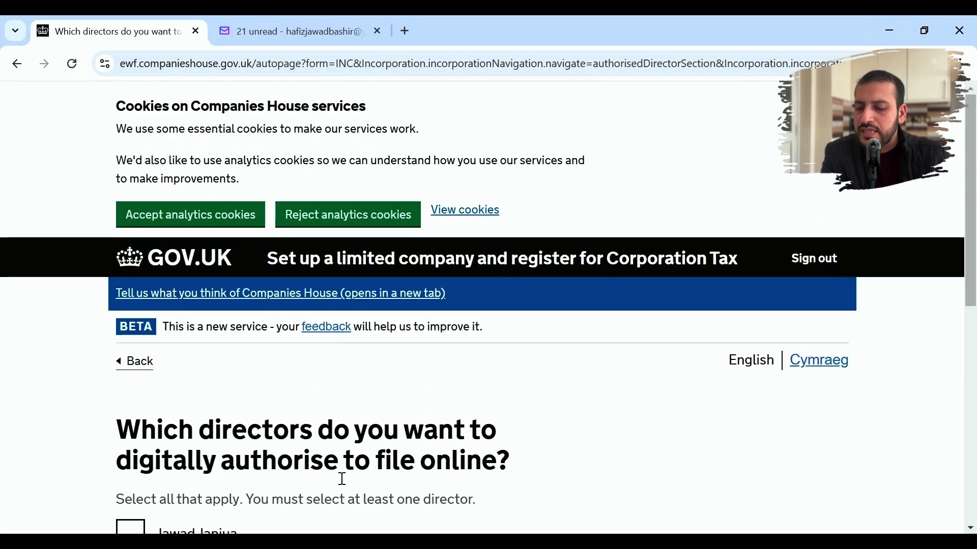
pyautogui.scroll(-3, 343, 478)
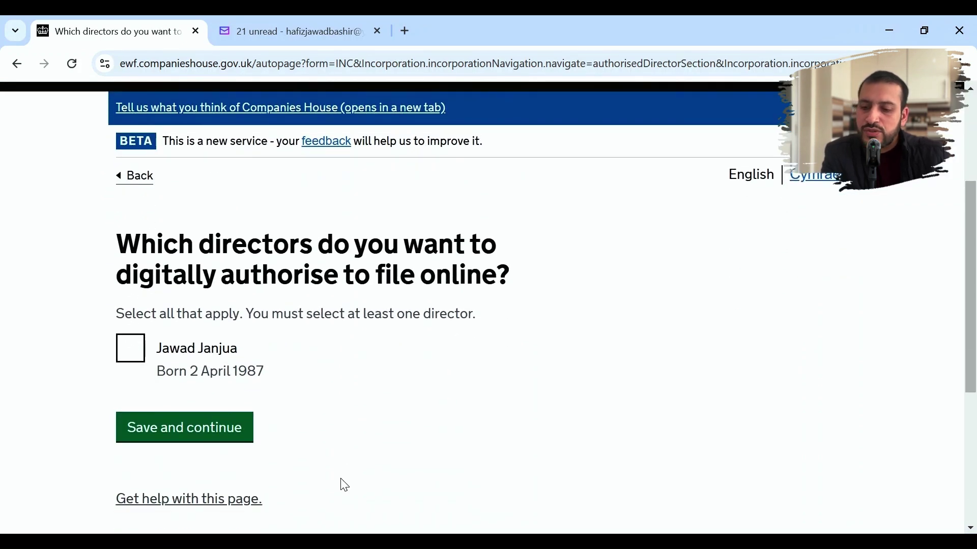
pyautogui.click(130, 359)
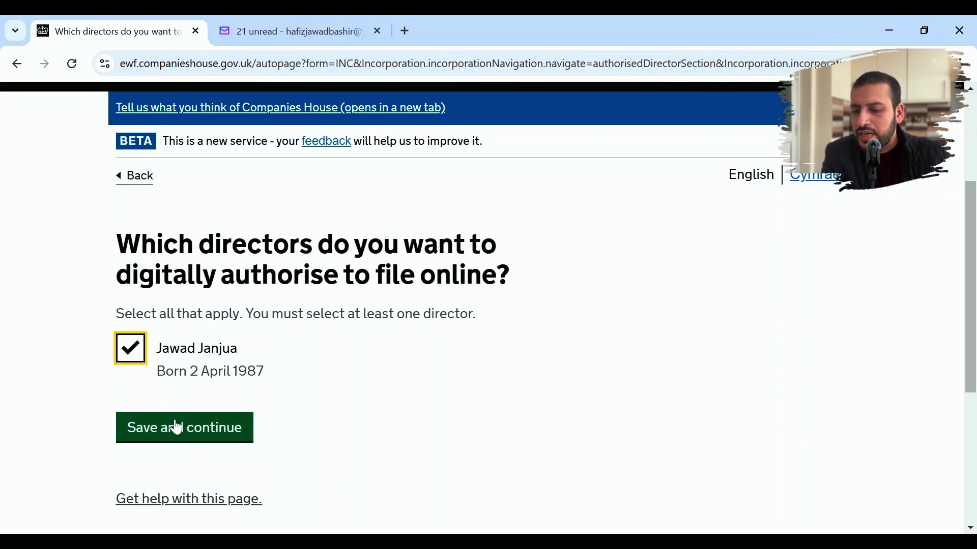
pyautogui.click(155, 429)
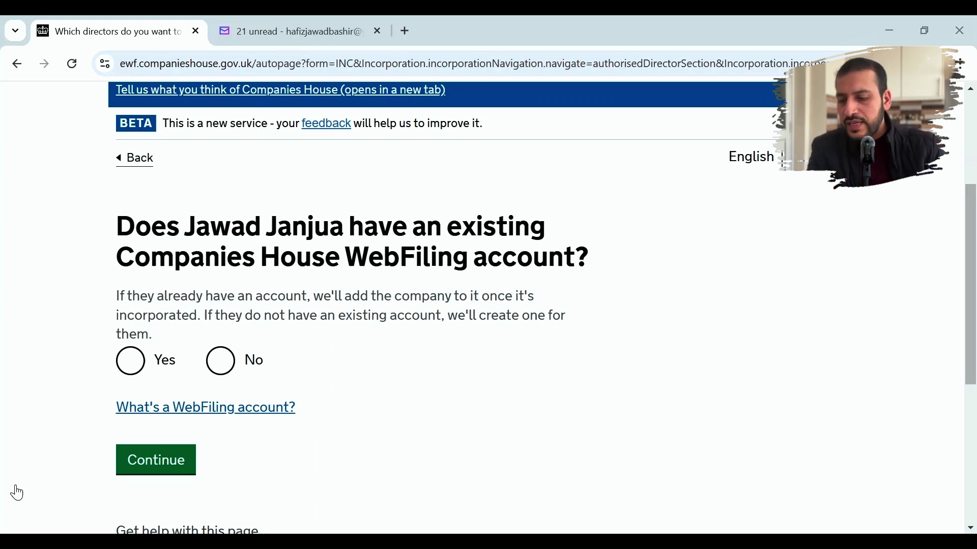
# - Record the director's existing WebFiling account and sign-in email, then confirm the authorisation details
pyautogui.click(131, 375)
pyautogui.click(152, 460)
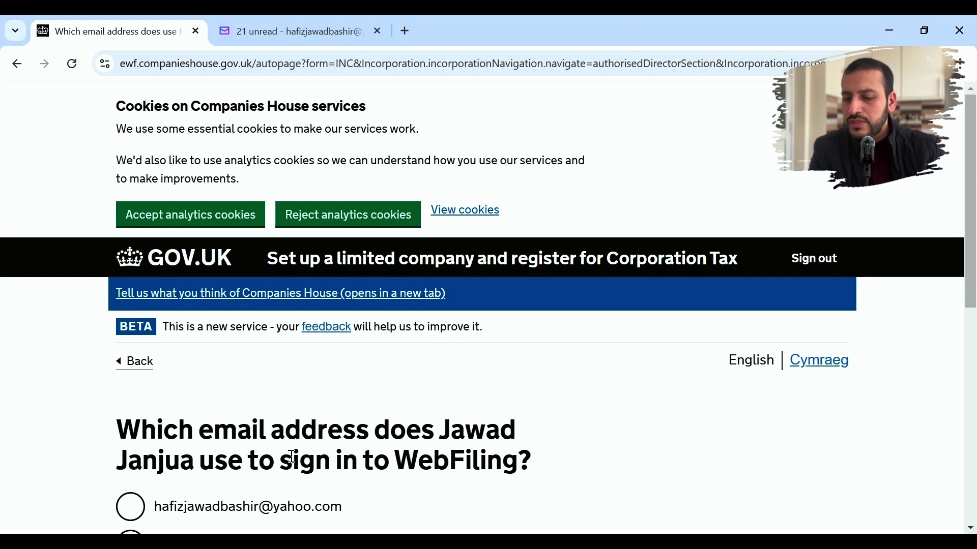
pyautogui.scroll(-3, 292, 457)
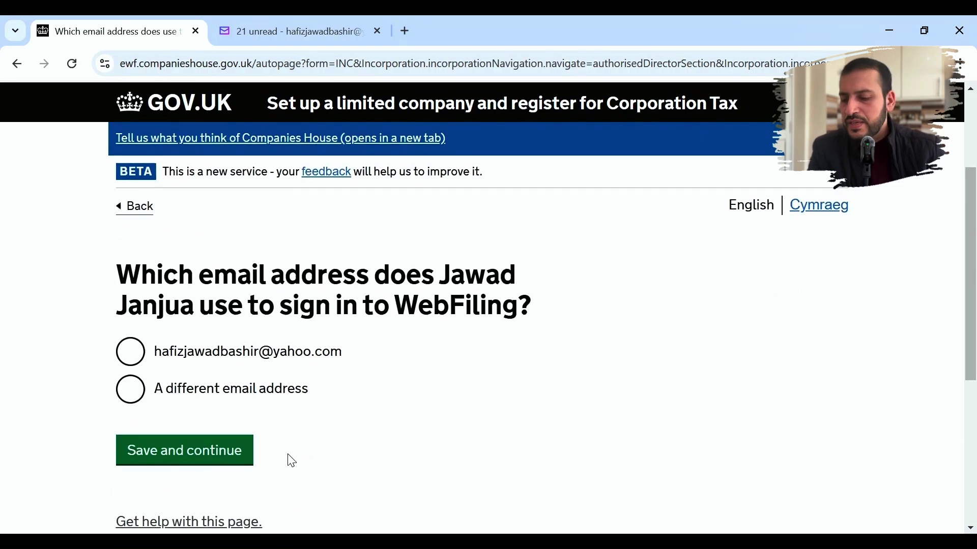
pyautogui.click(131, 357)
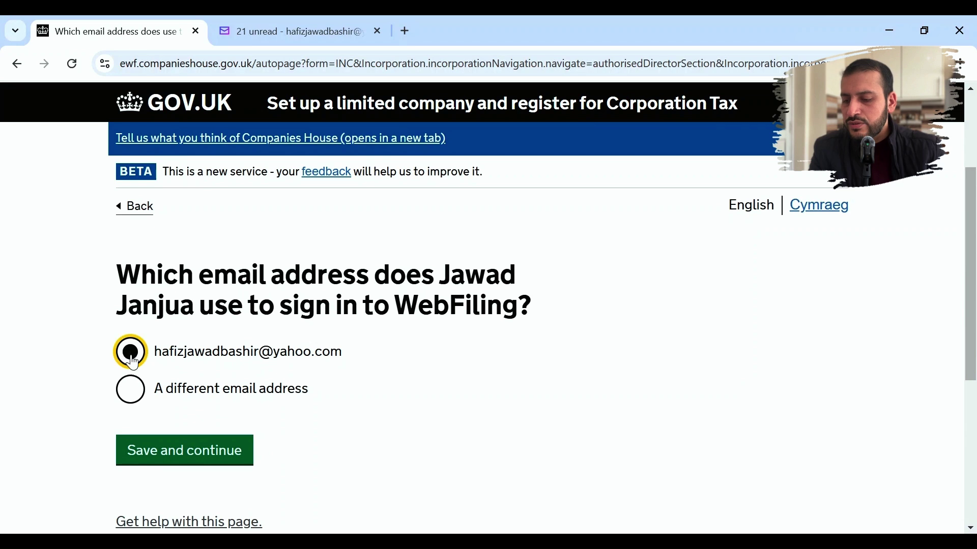
pyautogui.click(167, 466)
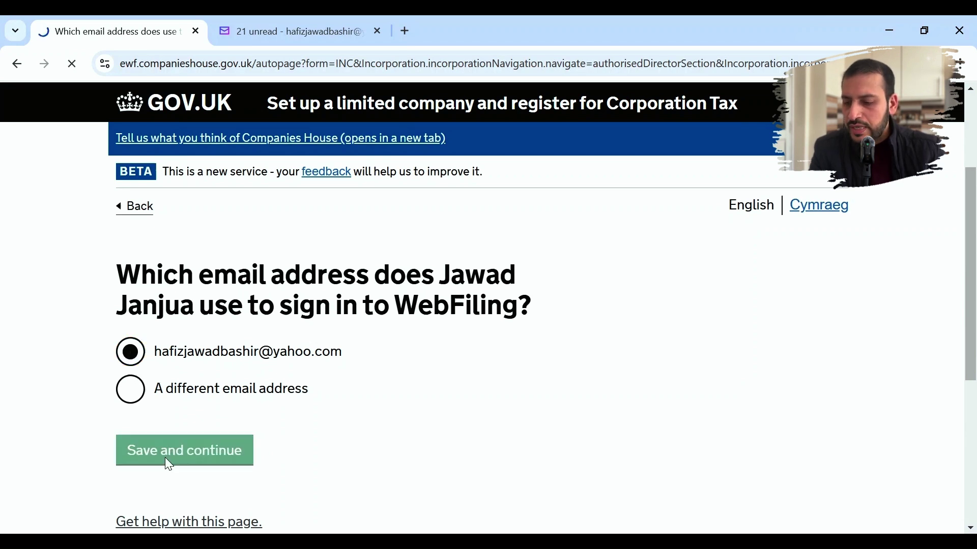
pyautogui.scroll(-6, 323, 425)
pyautogui.scroll(-2, 323, 425)
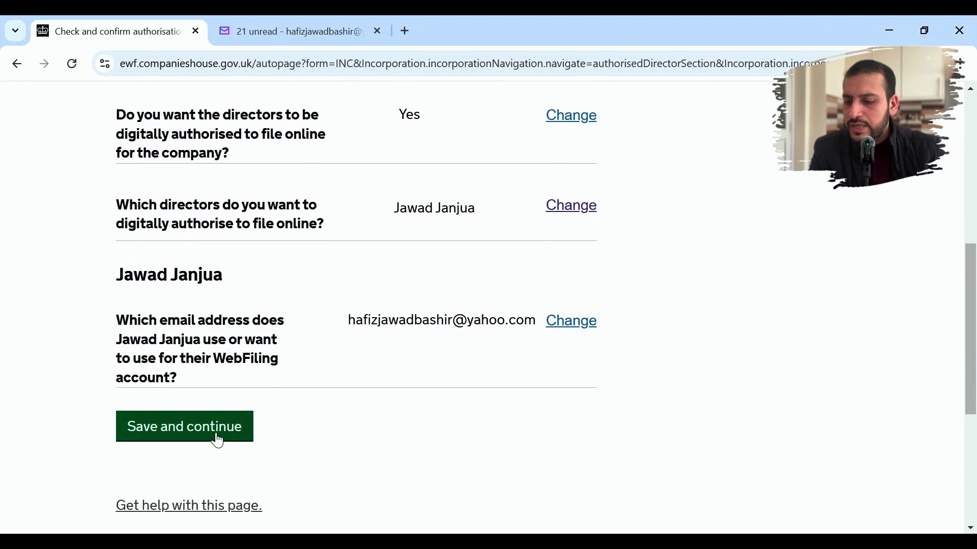
pyautogui.click(219, 440)
# - Start the guarantors section and answer Yes to making the director a guarantor
pyautogui.scroll(-4, 350, 435)
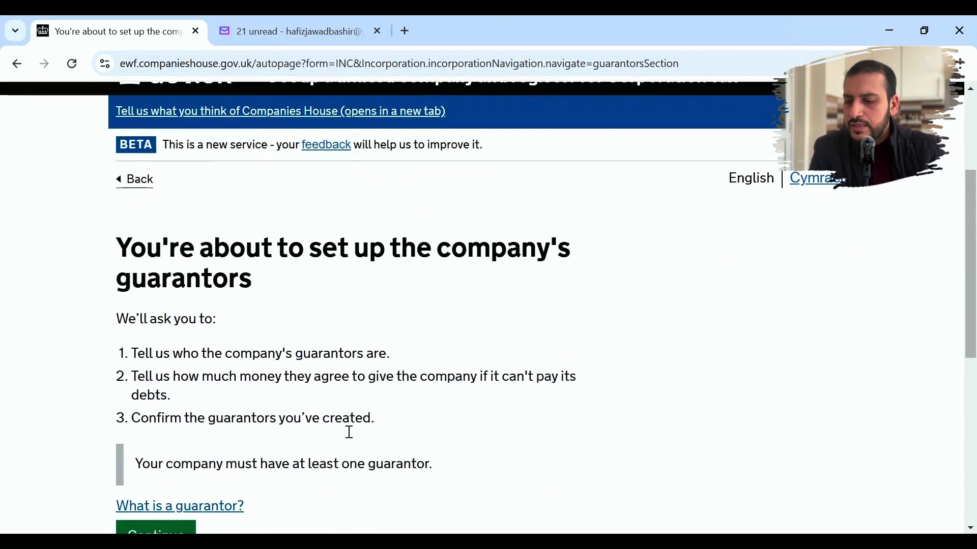
pyautogui.scroll(-2, 351, 439)
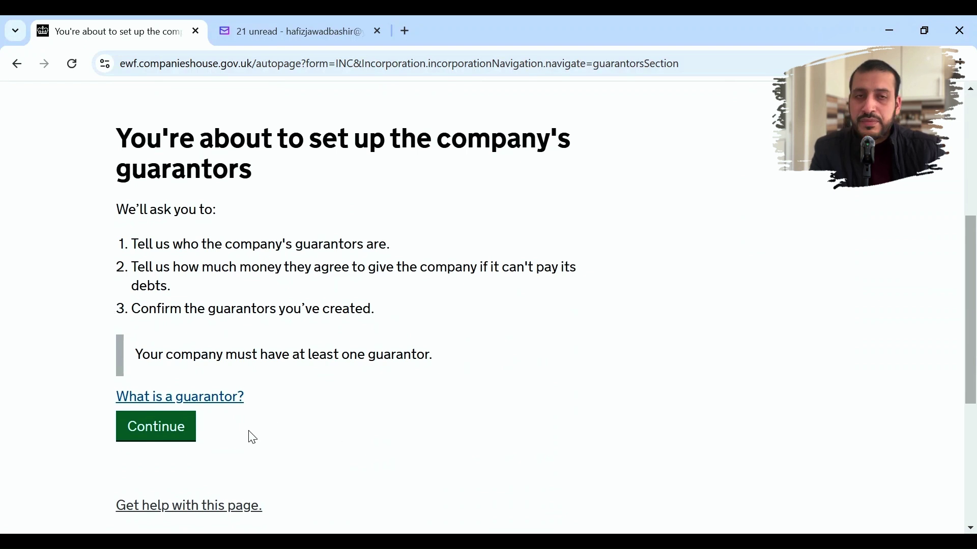
pyautogui.click(174, 442)
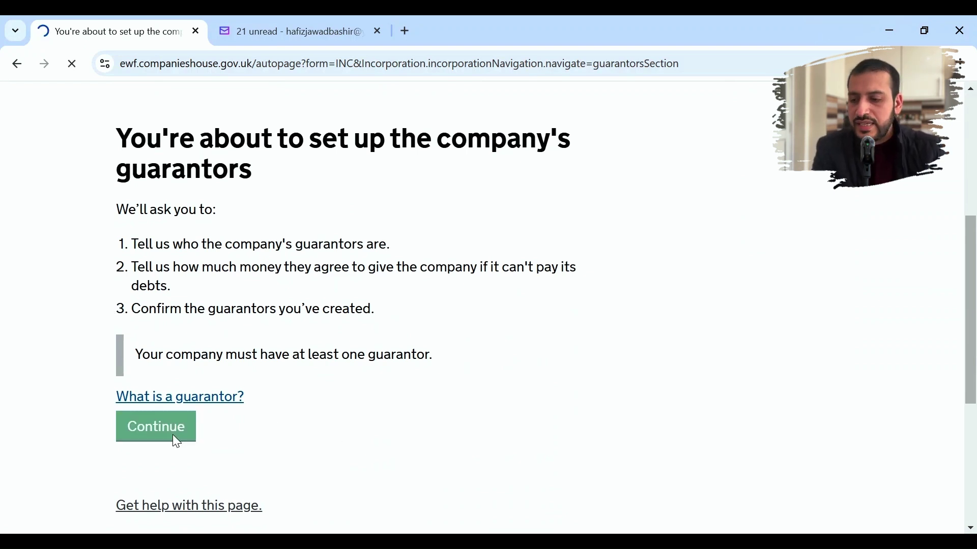
pyautogui.scroll(-2, 221, 423)
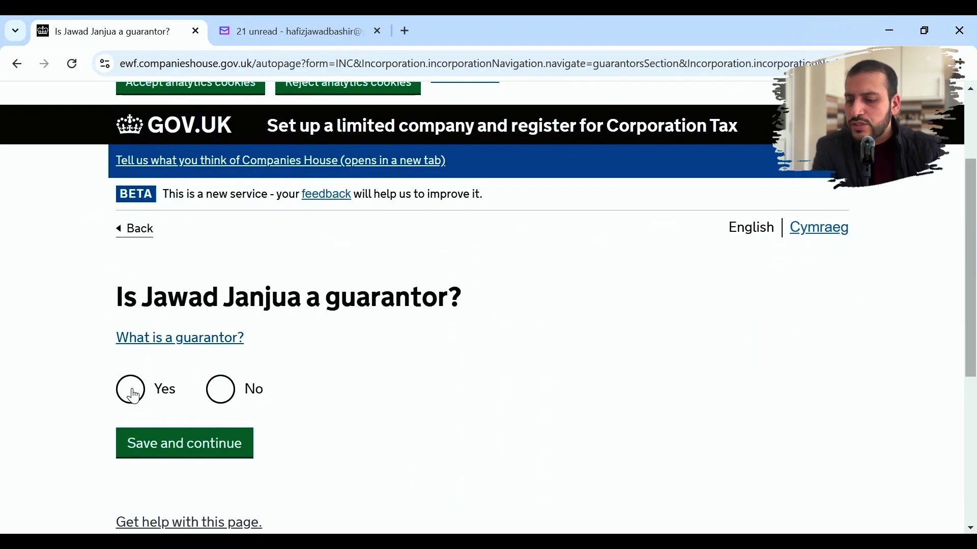
pyautogui.click(134, 396)
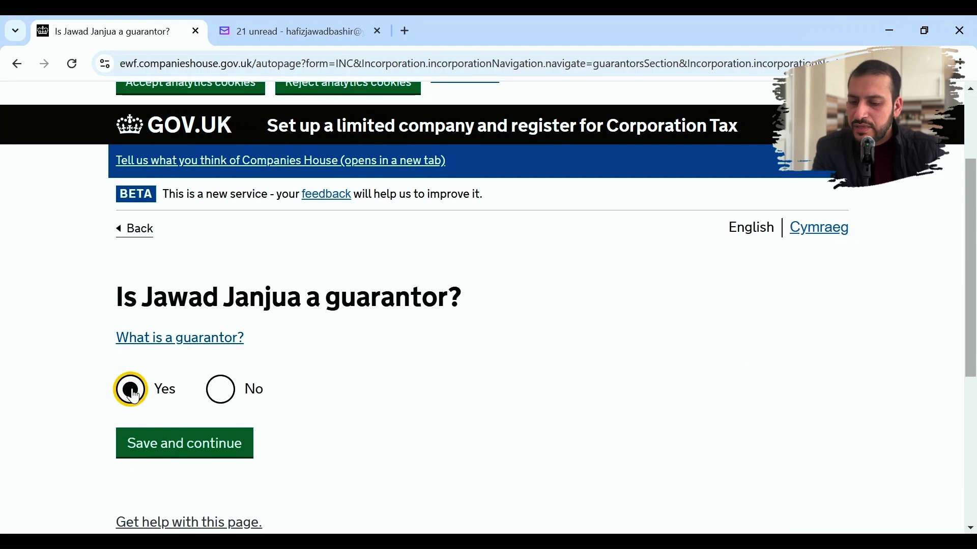
pyautogui.click(151, 441)
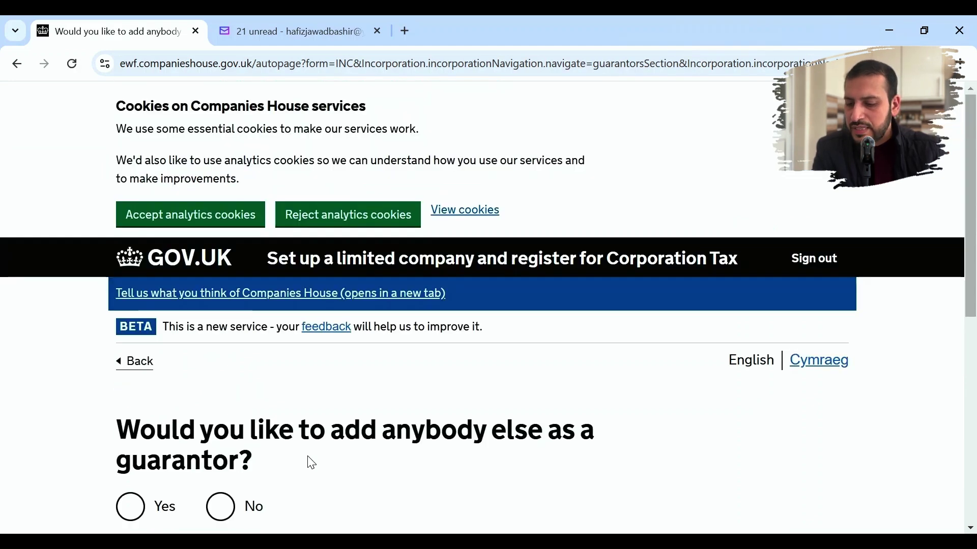
# - Decline adding another guarantor and confirm the guarantor details
pyautogui.scroll(-3, 312, 463)
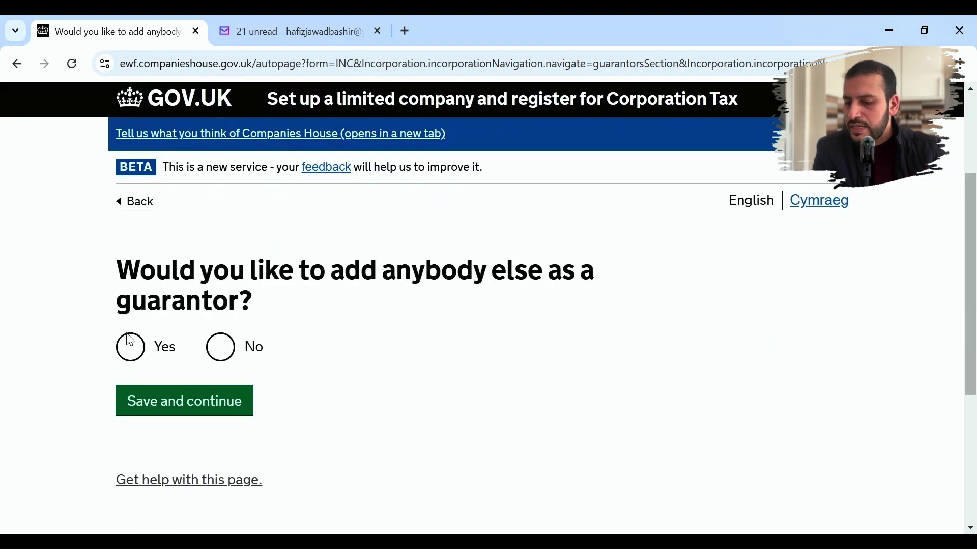
pyautogui.click(225, 350)
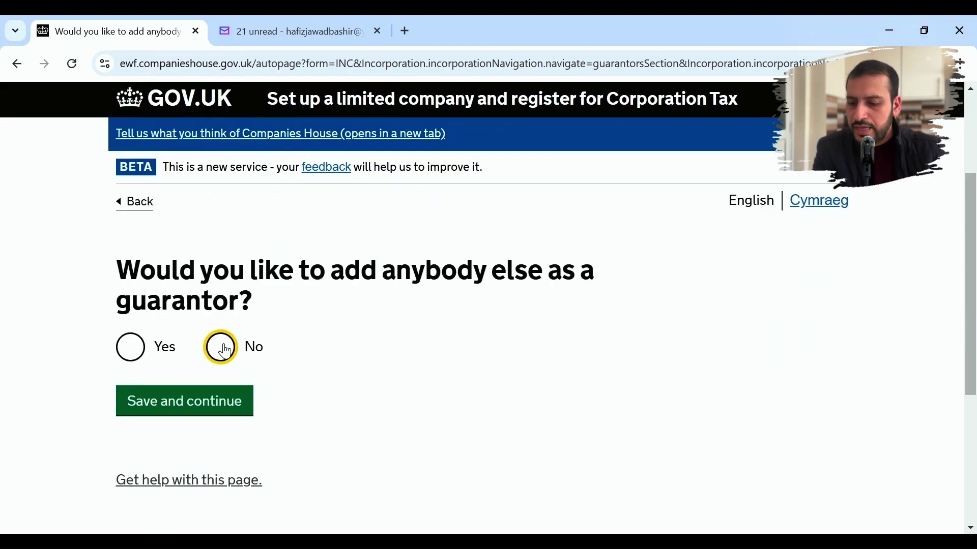
pyautogui.click(222, 407)
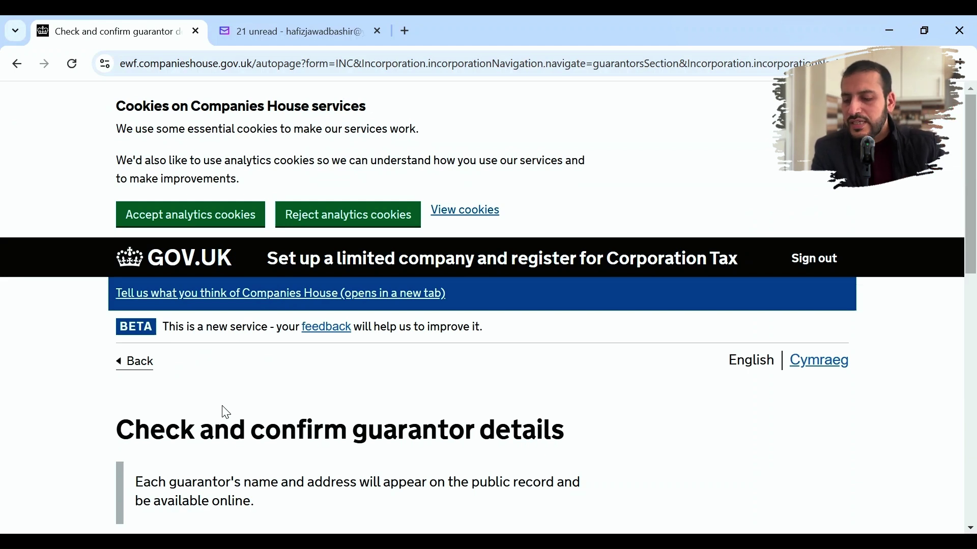
pyautogui.scroll(-6, 226, 413)
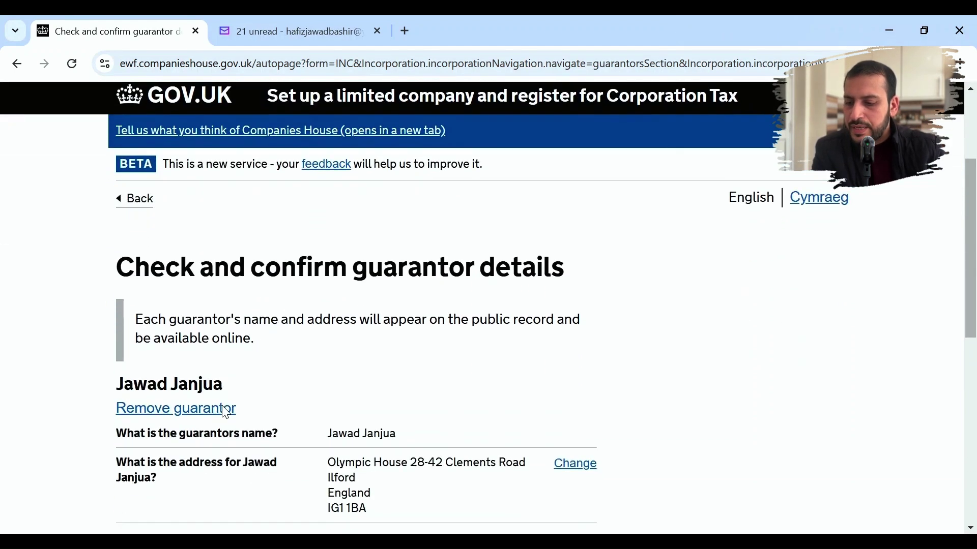
pyautogui.scroll(-1, 227, 406)
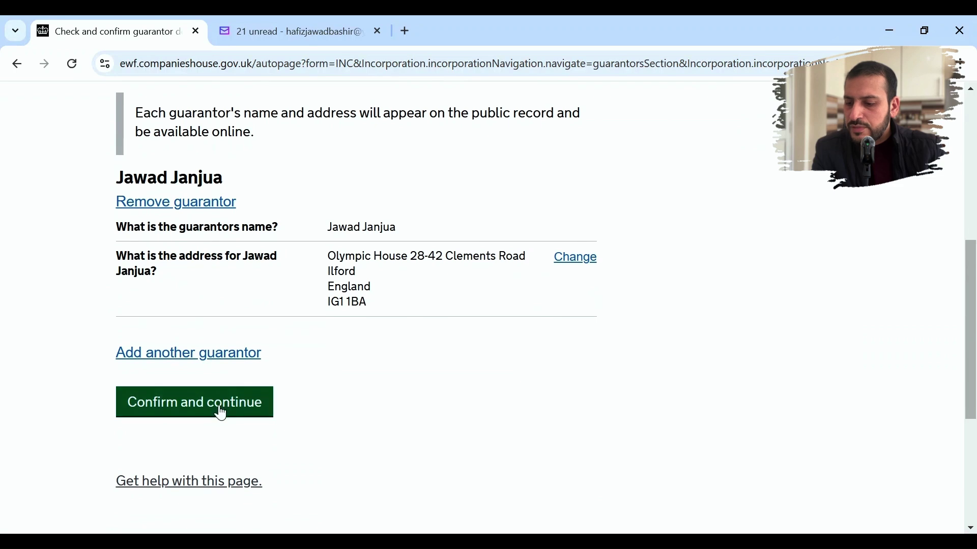
pyautogui.click(220, 407)
pyautogui.scroll(-5, 368, 430)
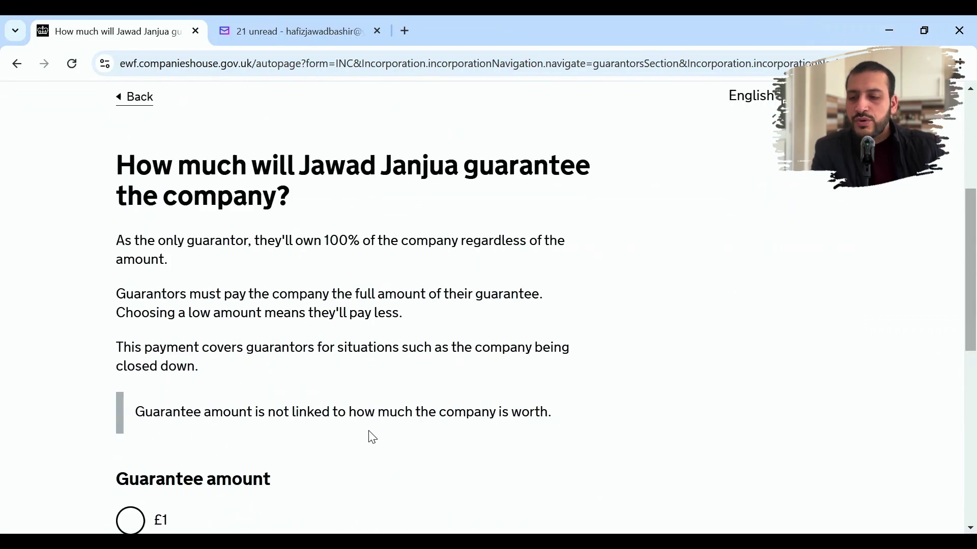
# - Set the director's guarantee to £1 and confirm the £1 total on the check page
pyautogui.scroll(-3, 372, 436)
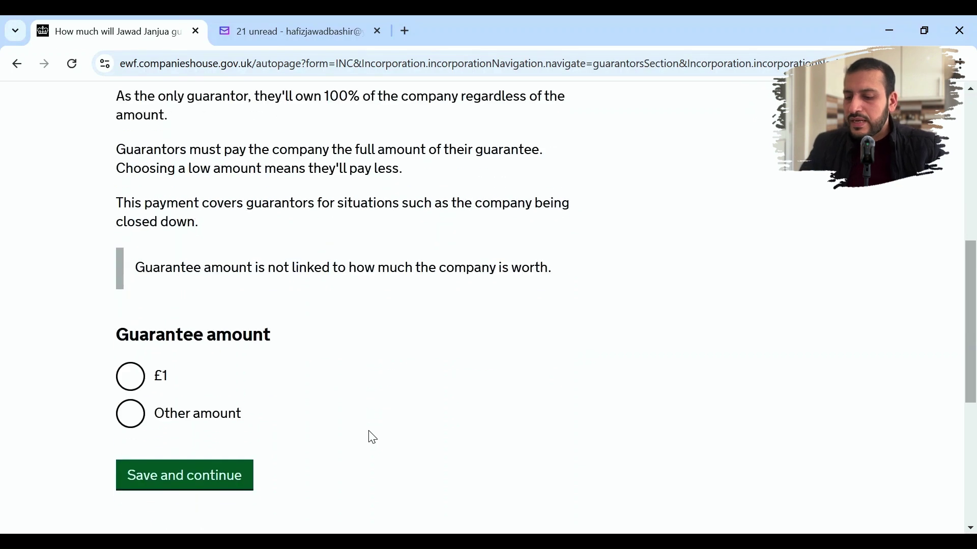
pyautogui.scroll(-1, 371, 436)
pyautogui.scroll(4, 371, 435)
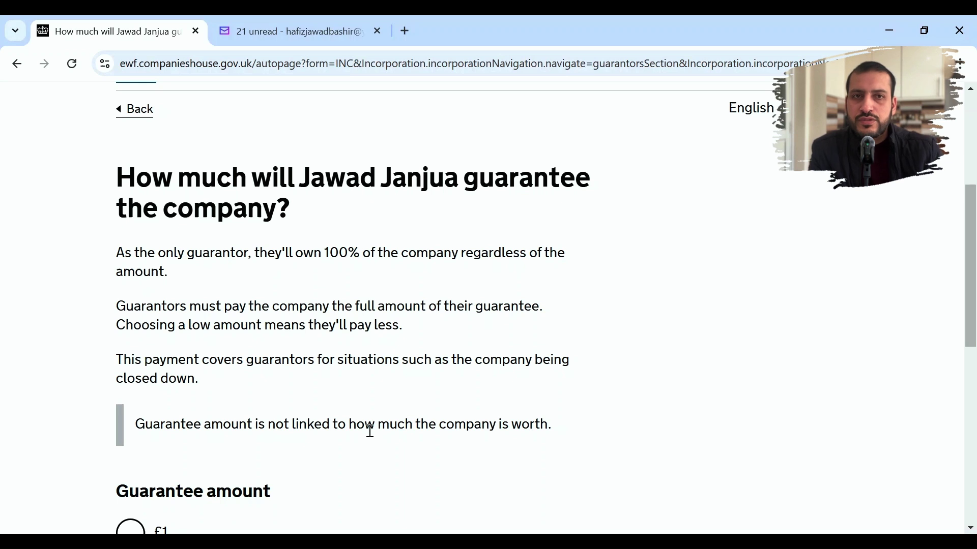
pyautogui.scroll(-4, 370, 431)
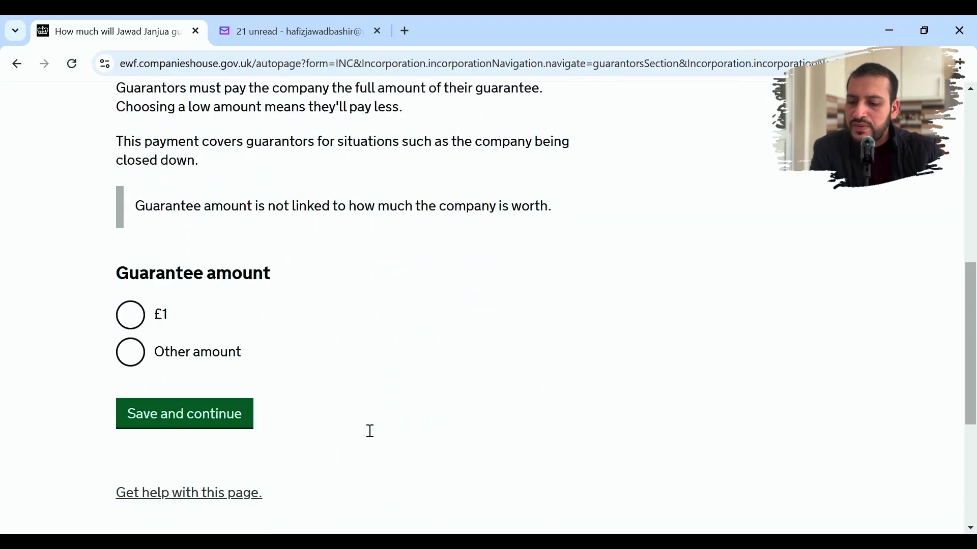
pyautogui.click(141, 324)
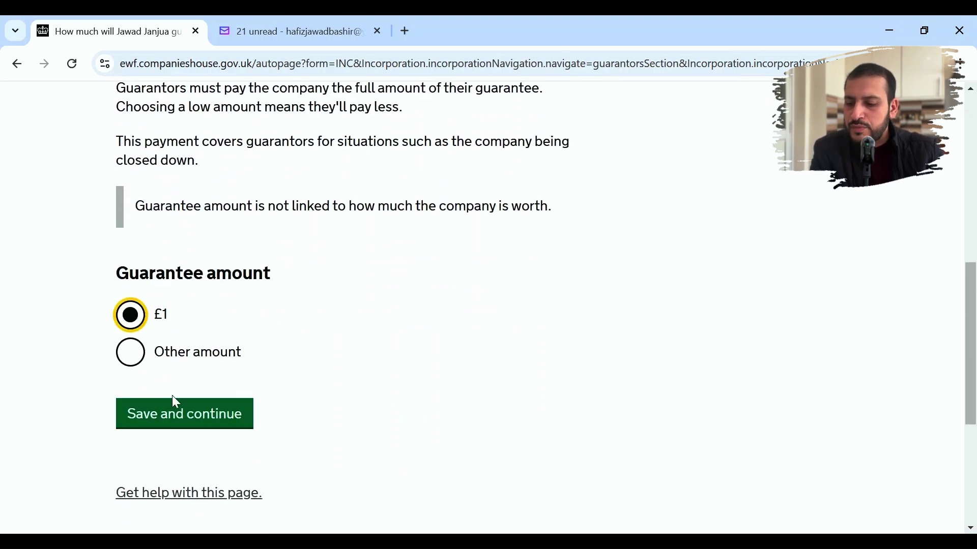
pyautogui.click(182, 423)
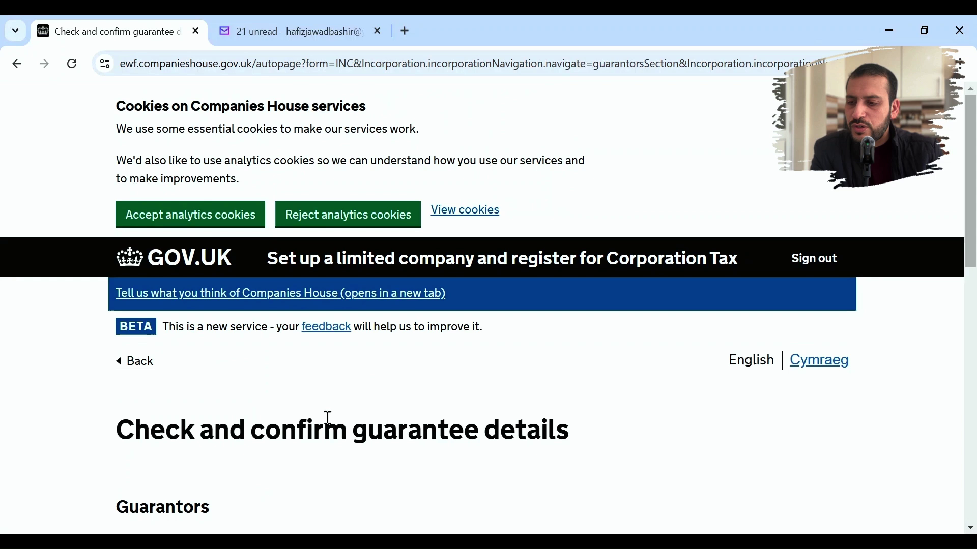
pyautogui.scroll(-8, 416, 414)
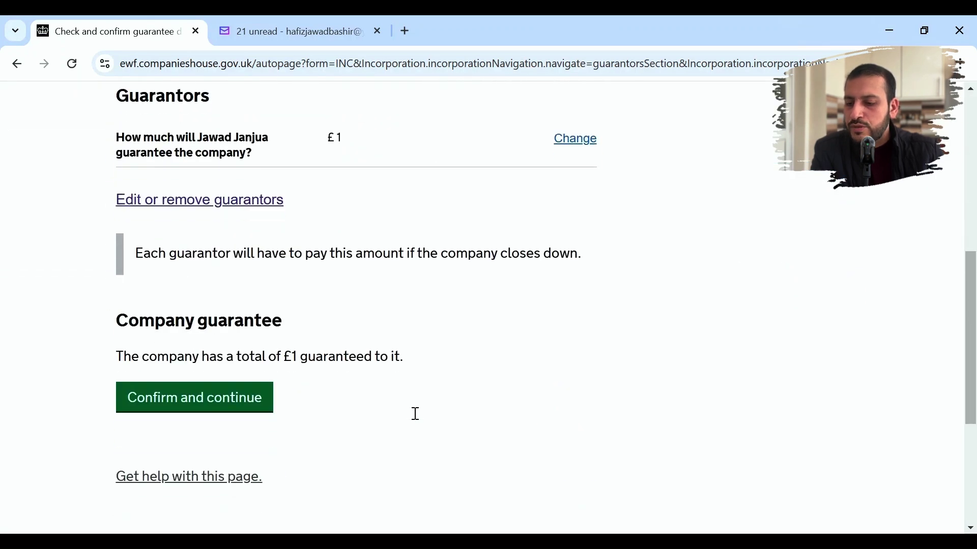
pyautogui.click(241, 408)
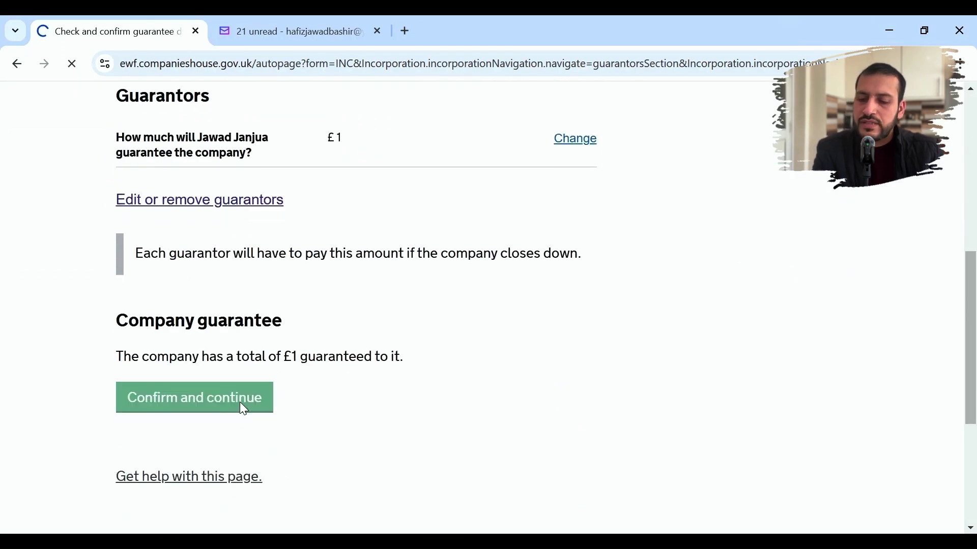
# - Begin the PSC questions, marking the guarantor as a PSC who shares in profits
pyautogui.scroll(-1, 339, 395)
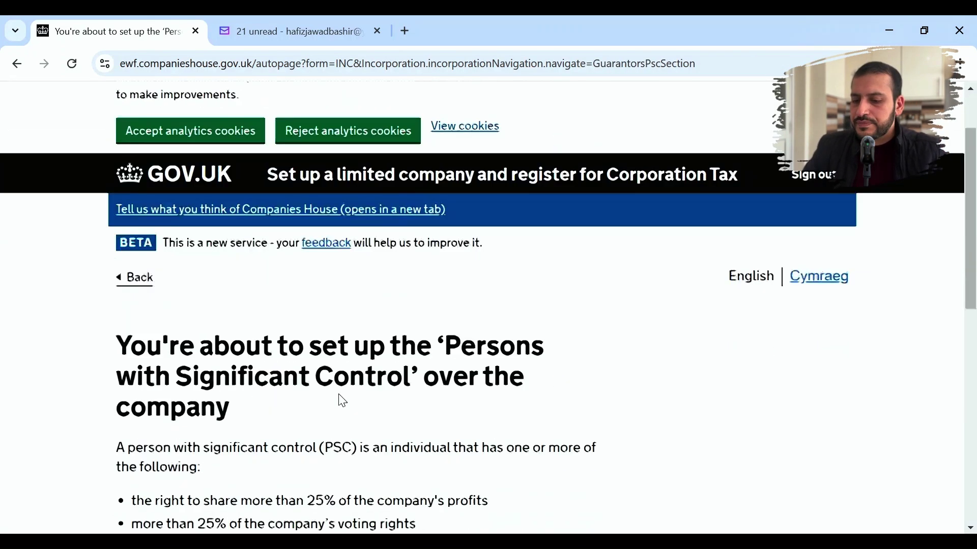
pyautogui.scroll(-4, 342, 401)
pyautogui.scroll(1, 342, 402)
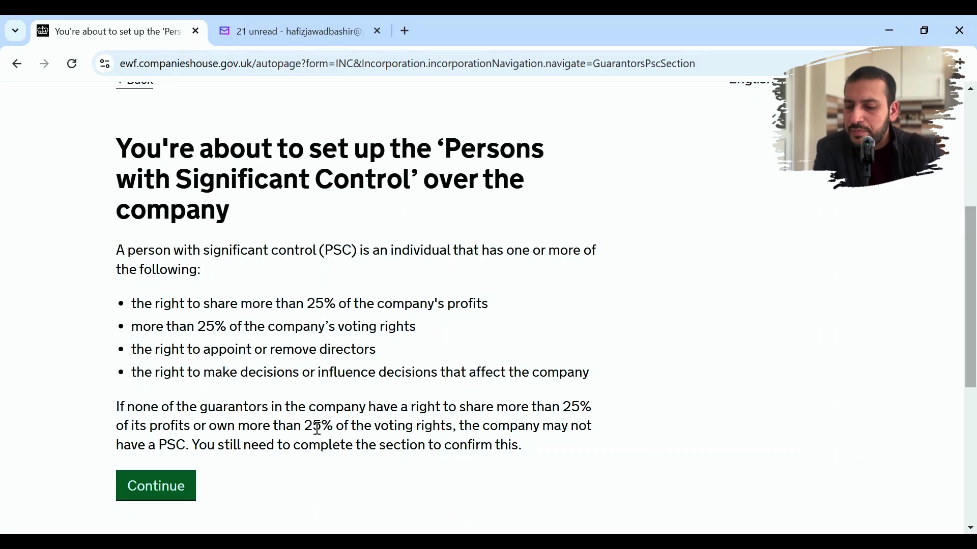
pyautogui.click(153, 488)
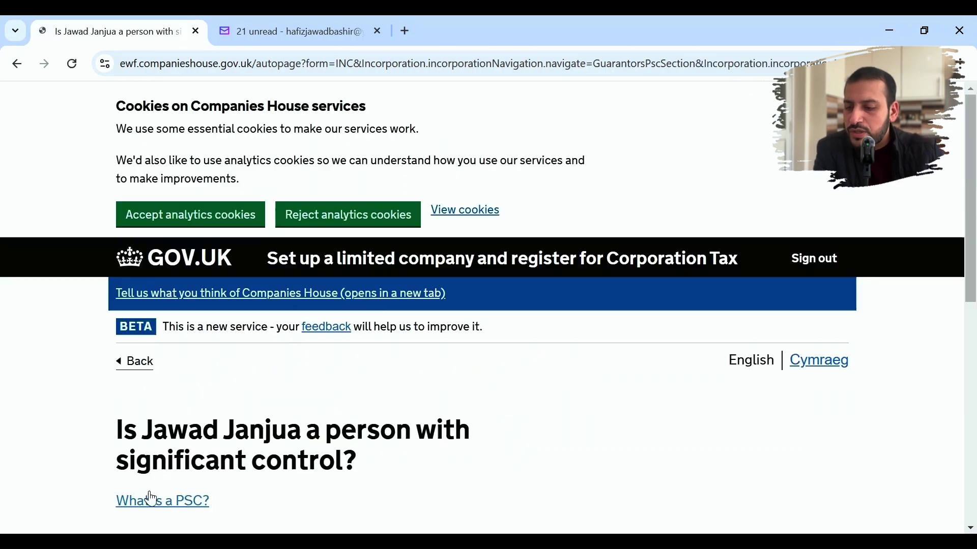
pyautogui.scroll(-5, 303, 447)
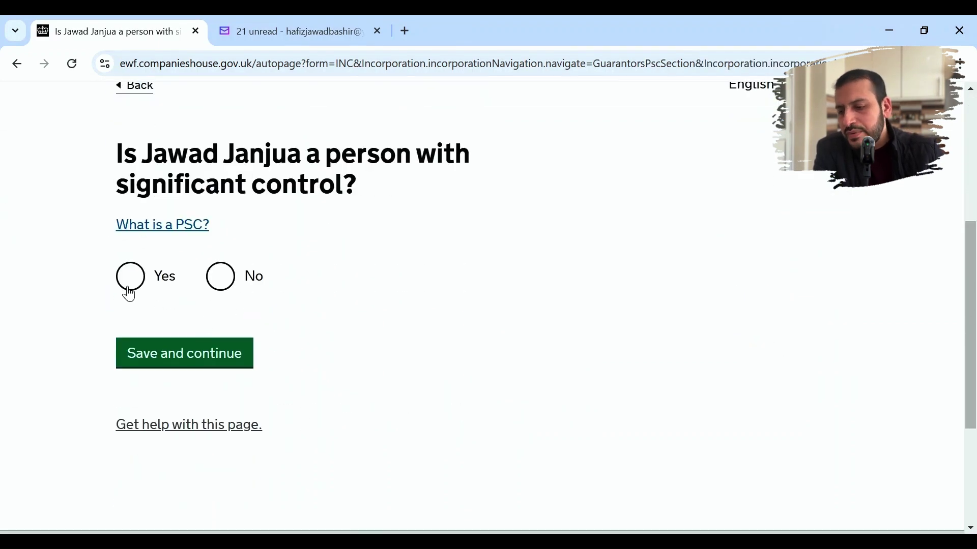
pyautogui.click(129, 279)
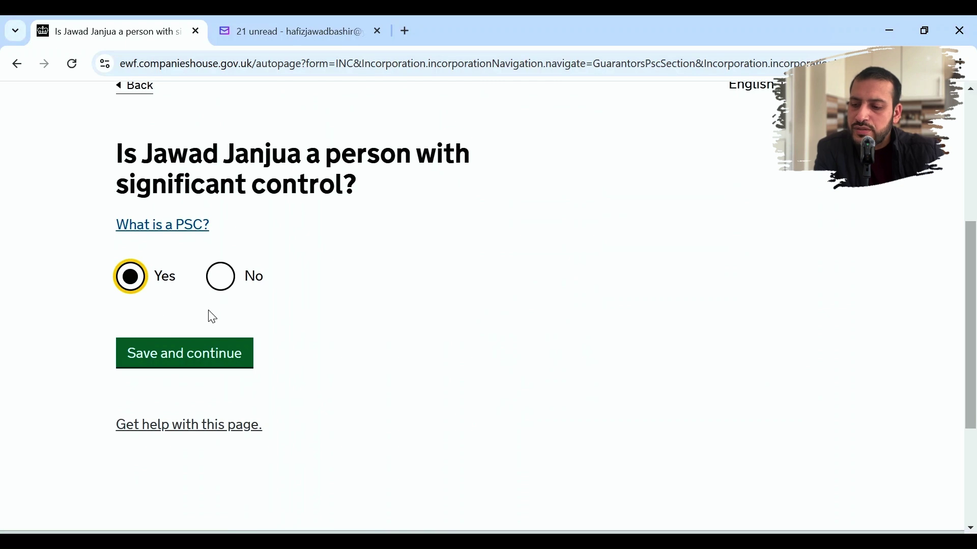
pyautogui.click(200, 359)
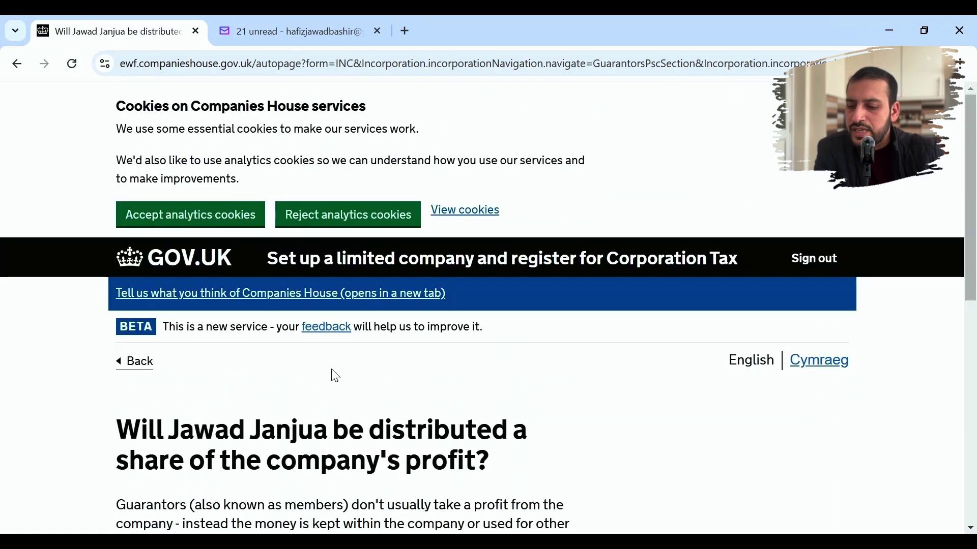
pyautogui.scroll(-5, 334, 376)
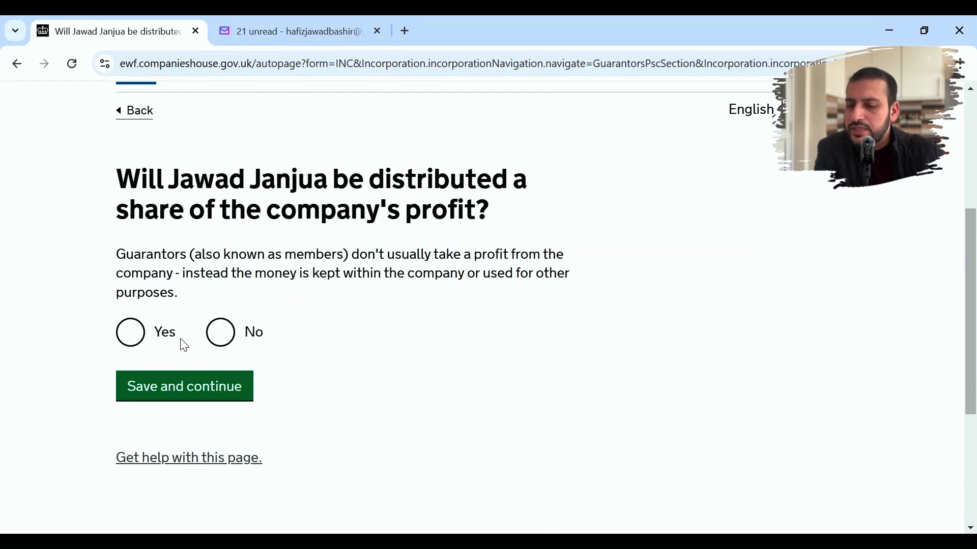
pyautogui.click(133, 331)
pyautogui.click(181, 389)
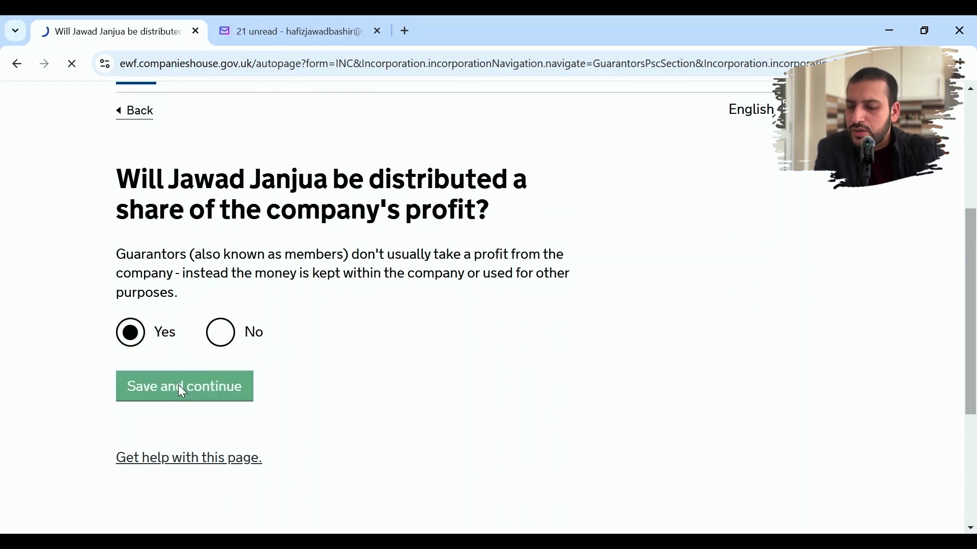
# - Give the PSC 75% or more of profits and voting rights, plus power to appoint directors
pyautogui.scroll(-1, 310, 409)
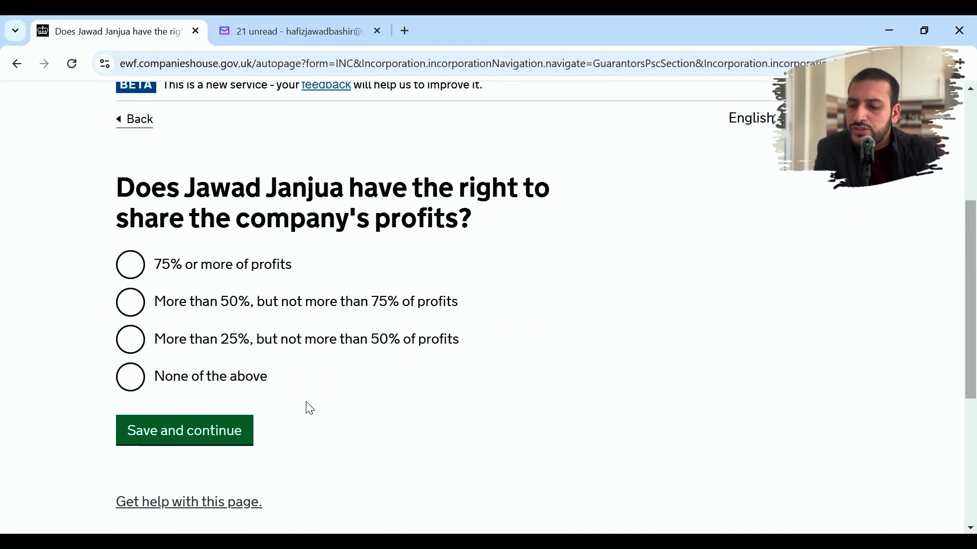
pyautogui.click(237, 392)
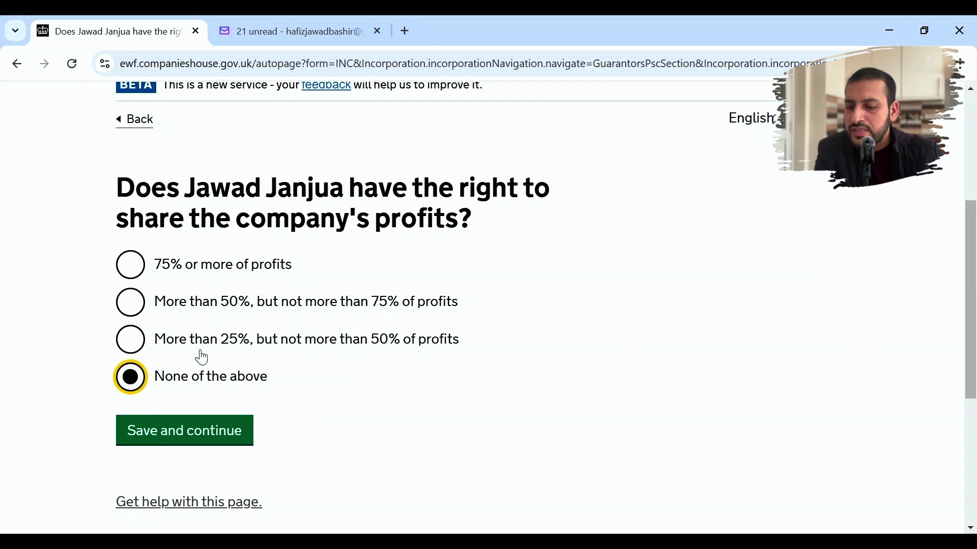
pyautogui.click(143, 272)
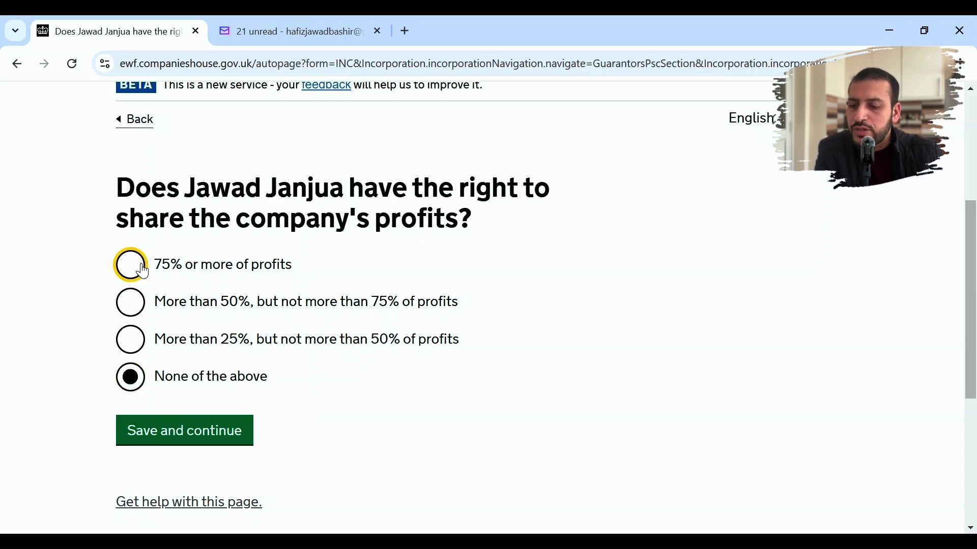
pyautogui.click(188, 432)
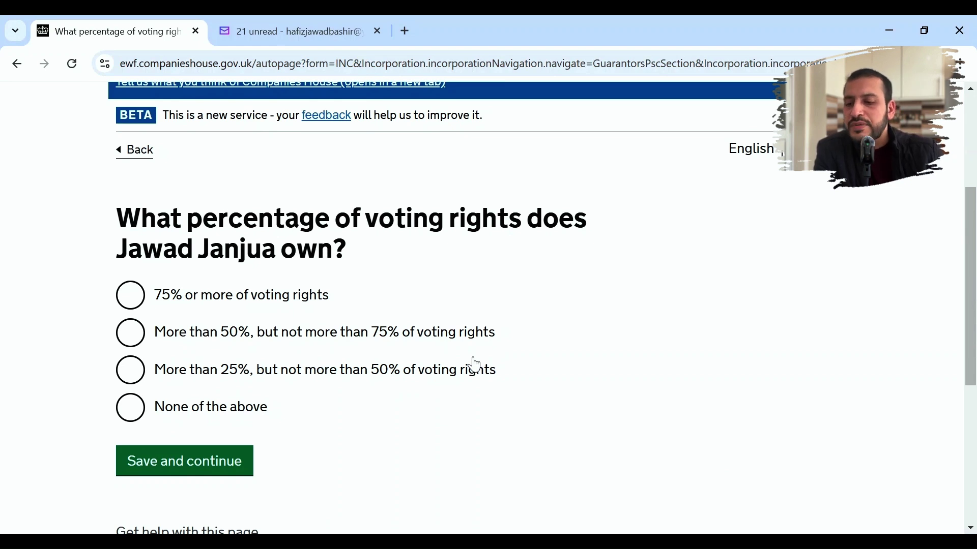
pyautogui.click(130, 303)
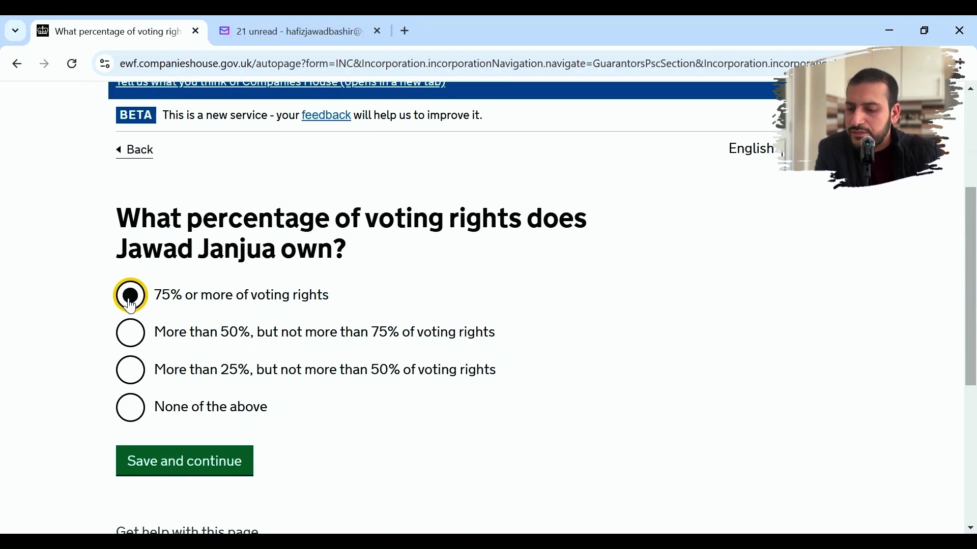
pyautogui.click(191, 461)
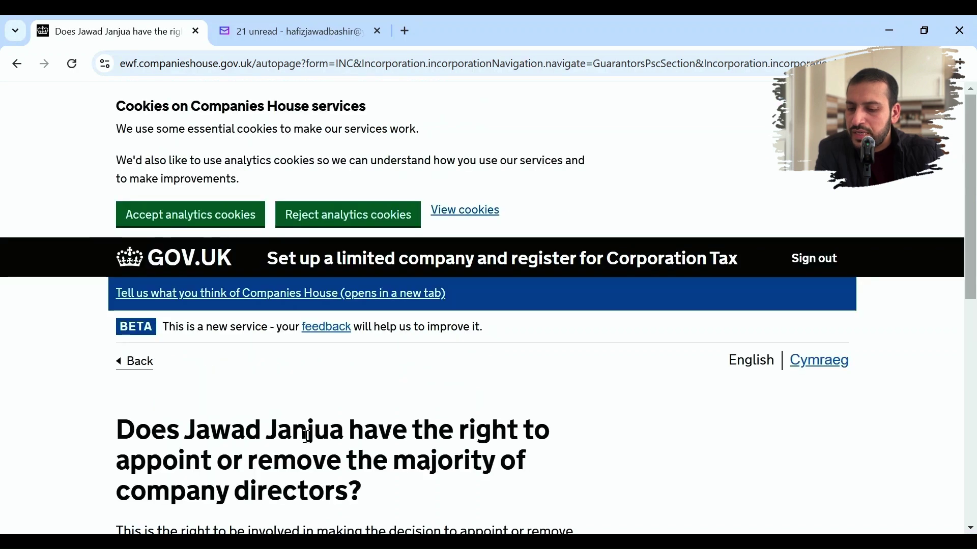
pyautogui.scroll(-4, 307, 441)
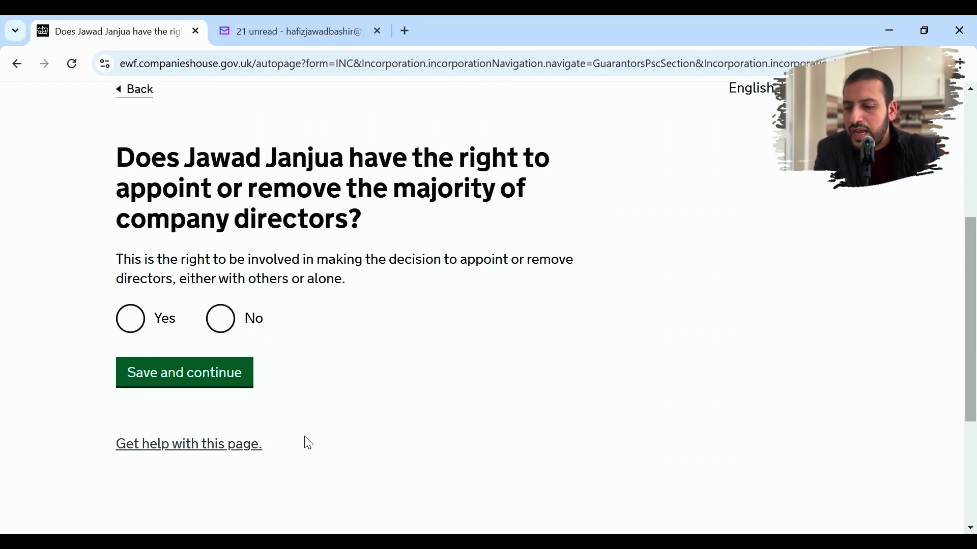
pyautogui.click(132, 321)
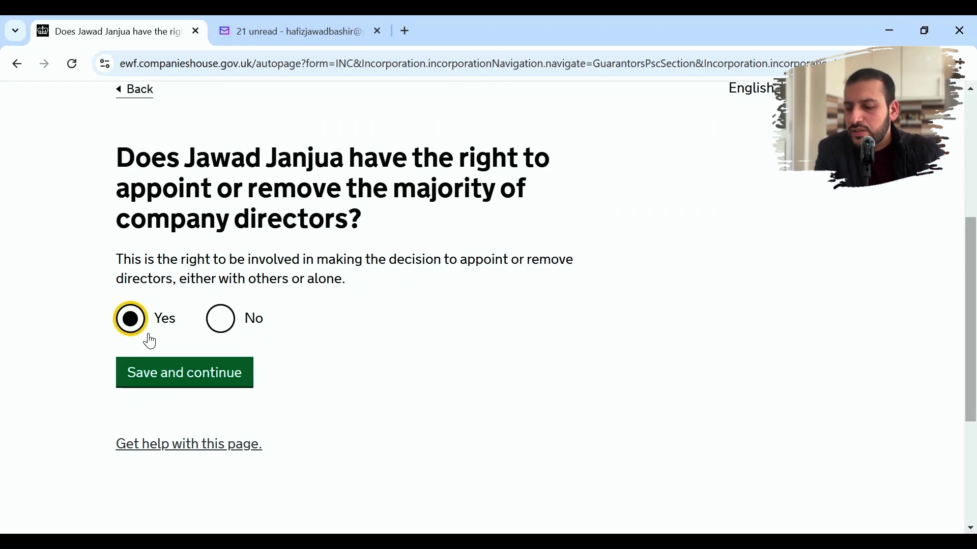
pyautogui.click(183, 377)
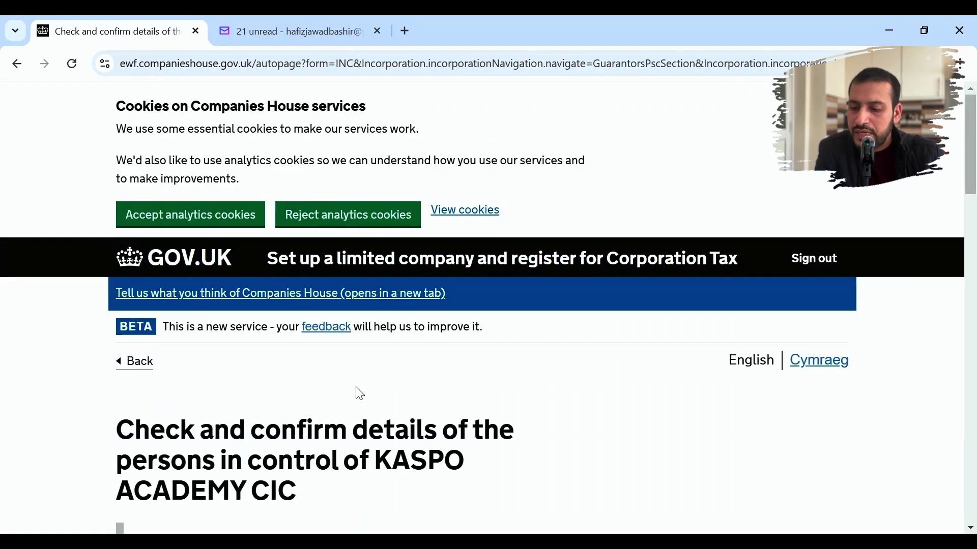
# - Tick both confirmations (where the person lives, named persons control the company) and save
pyautogui.scroll(-8, 360, 394)
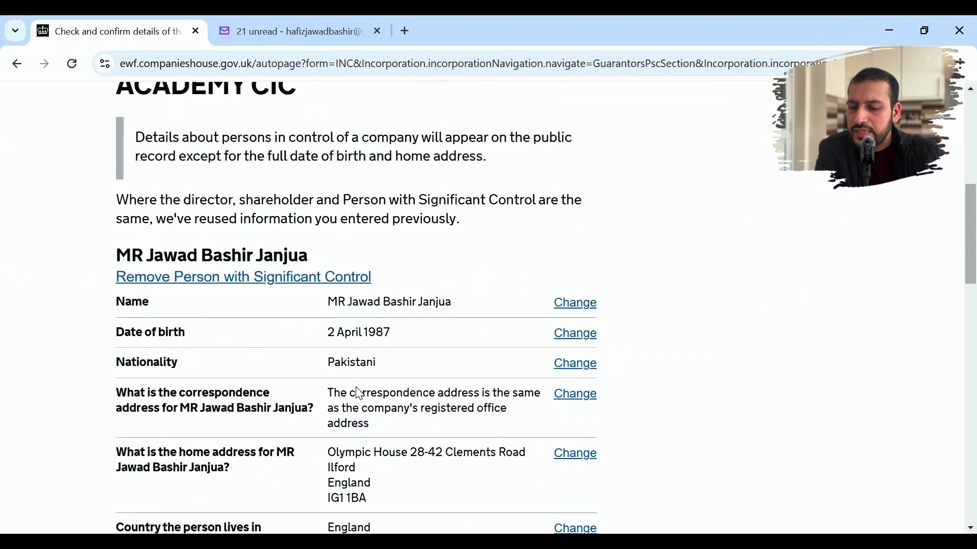
pyautogui.scroll(-12, 360, 394)
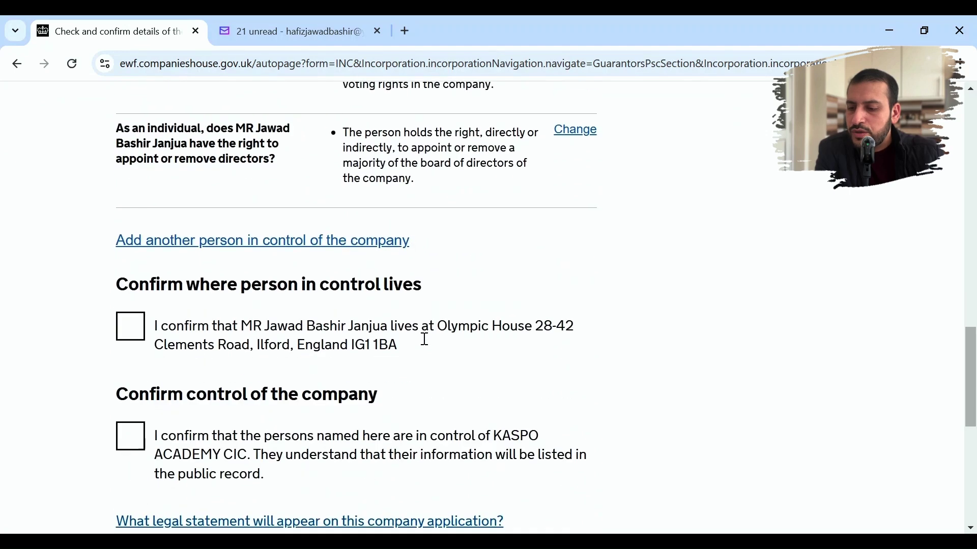
pyautogui.scroll(-3, 425, 340)
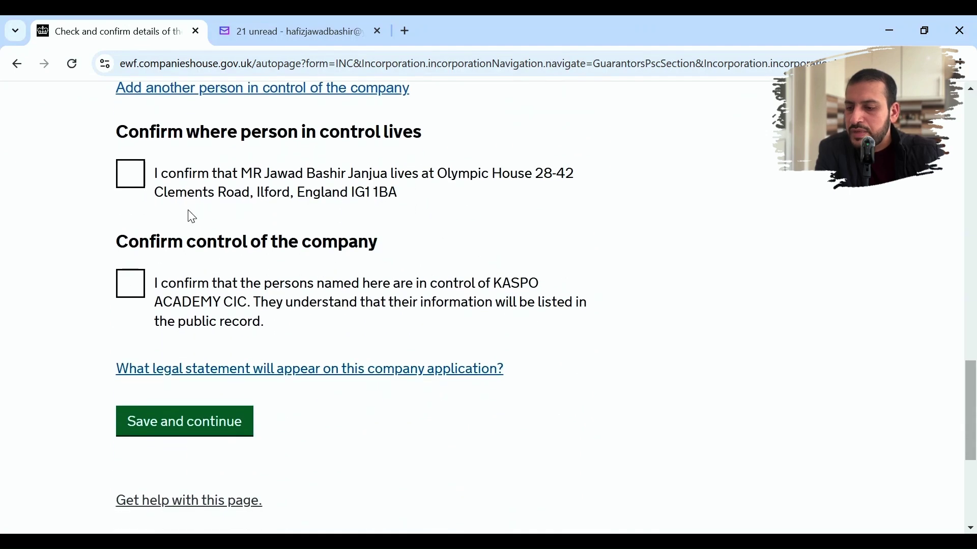
pyautogui.click(133, 176)
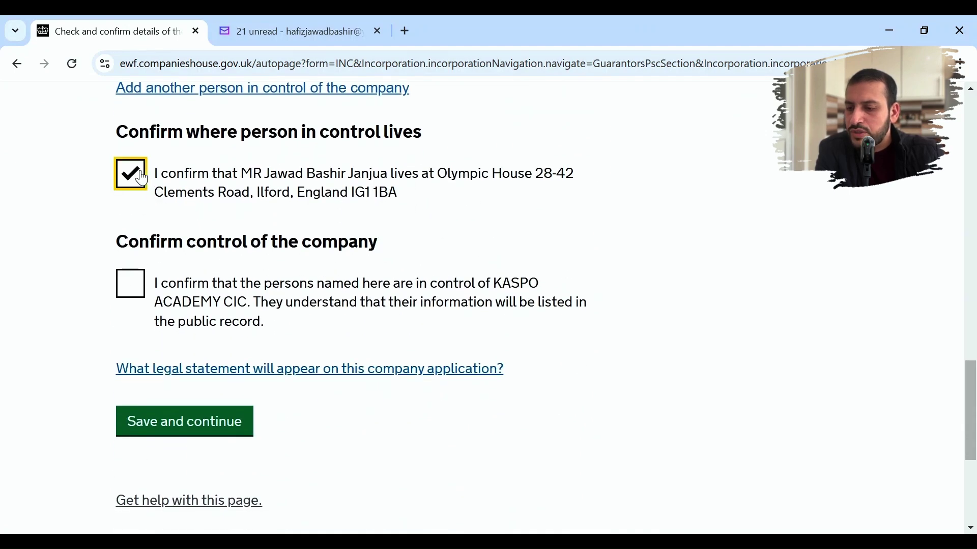
pyautogui.click(128, 289)
pyautogui.scroll(4, 351, 328)
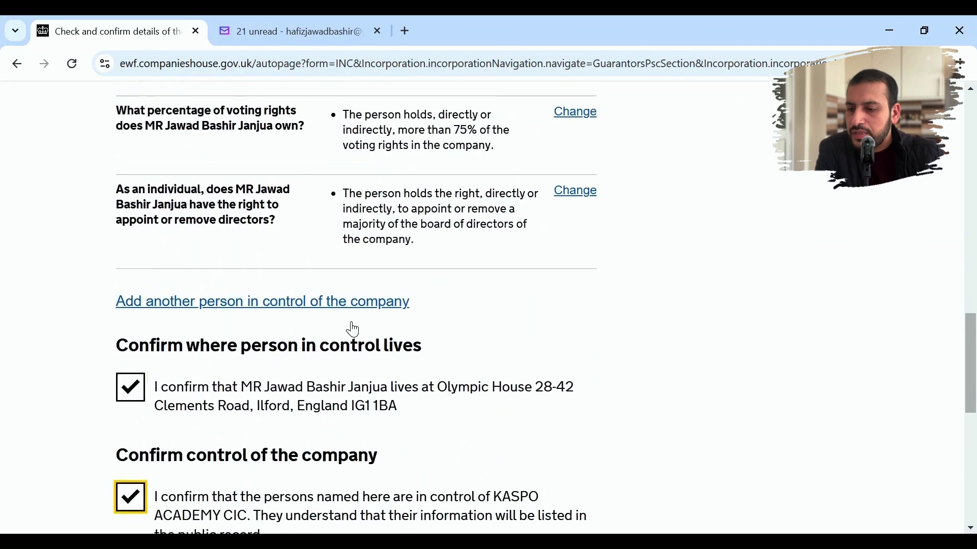
pyautogui.scroll(-4, 353, 330)
pyautogui.click(200, 421)
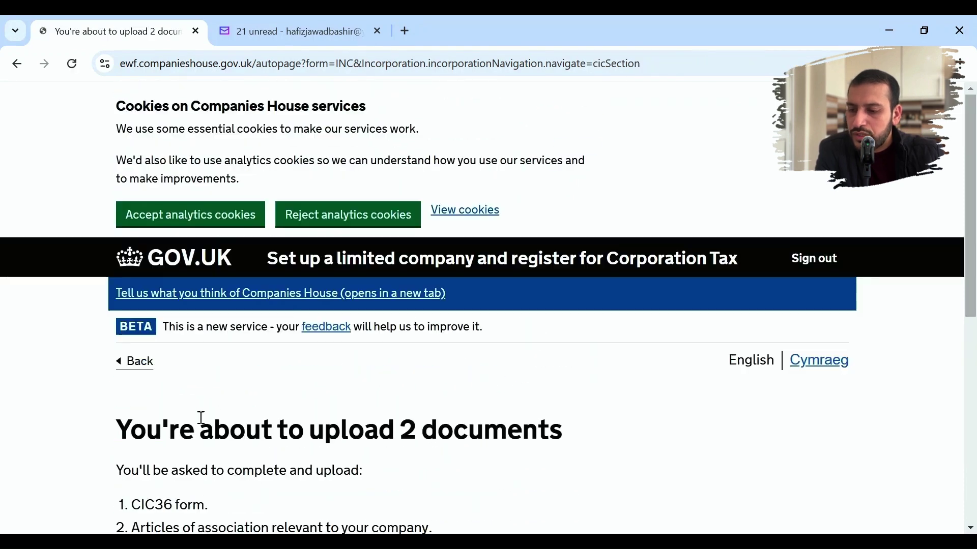
# - Move past the two-documents notice (CIC36 and articles) to the articles of association upload page
pyautogui.scroll(-5, 351, 391)
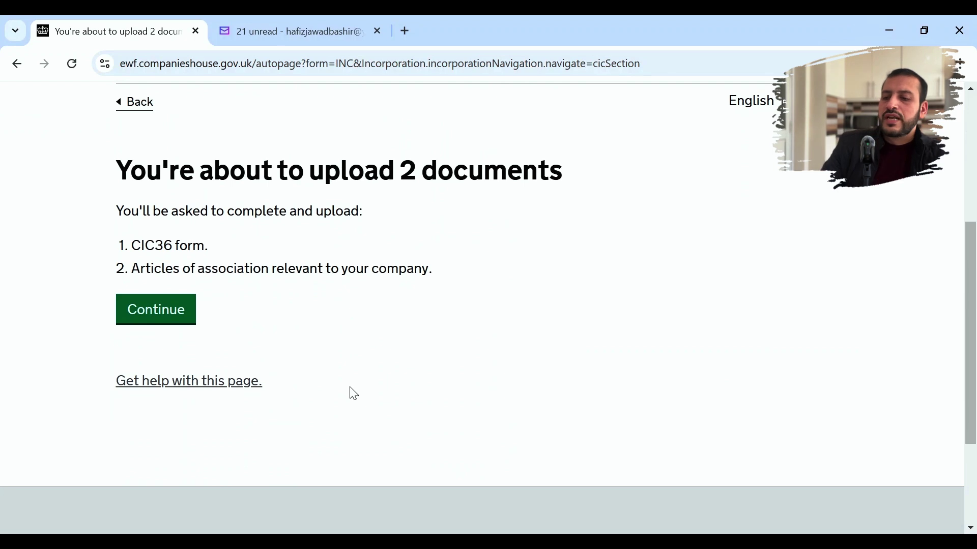
pyautogui.scroll(1, 355, 394)
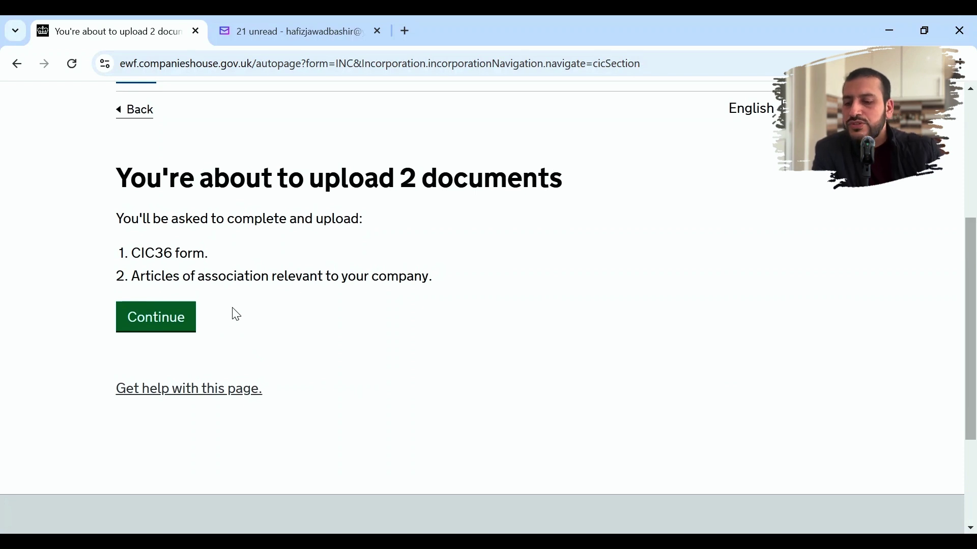
pyautogui.click(162, 318)
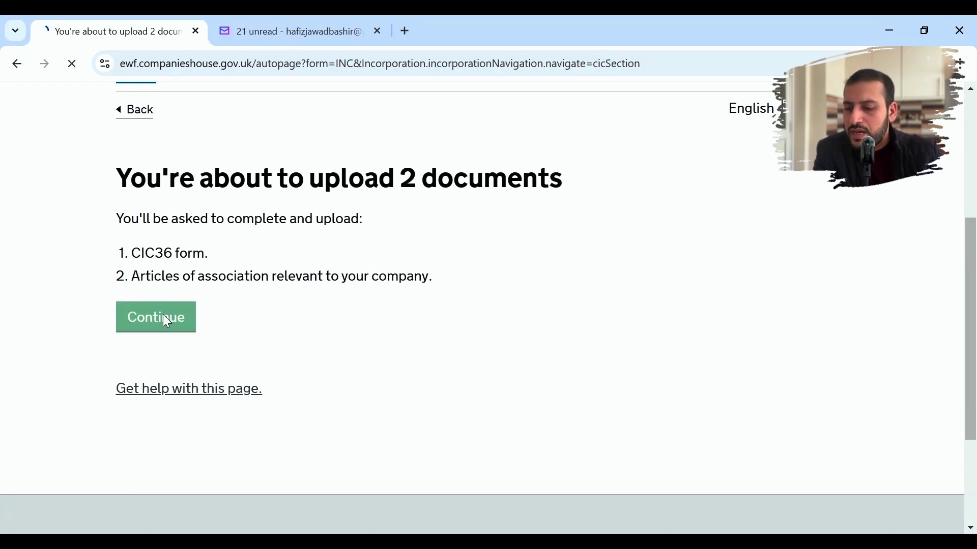
pyautogui.scroll(-5, 436, 408)
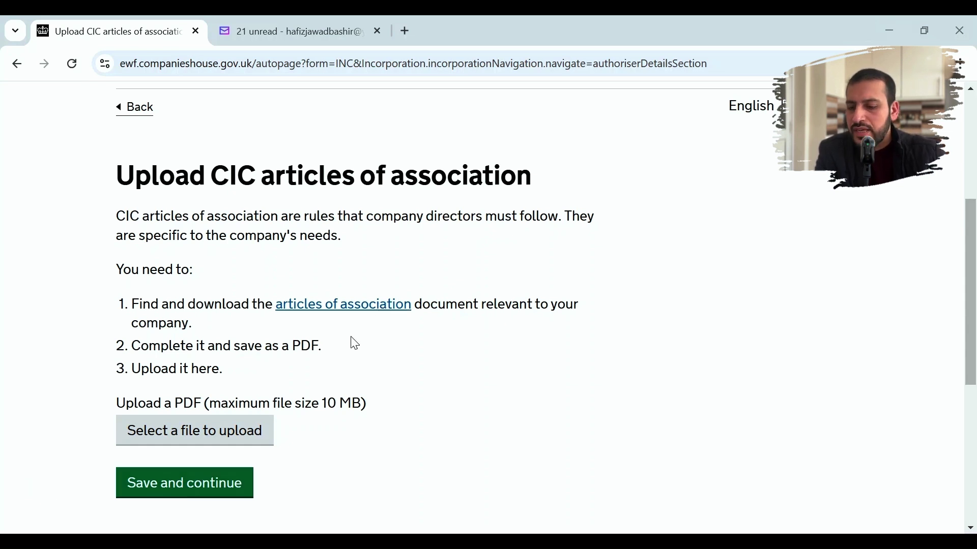
# - Upload the articles of association PDF, save it, and confirm the bespoke articles
pyautogui.click(240, 435)
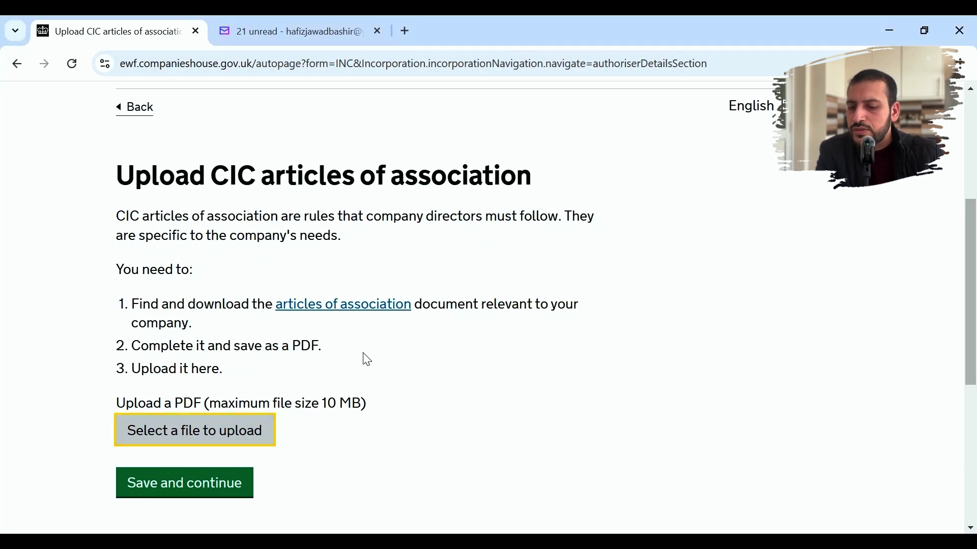
pyautogui.click(218, 472)
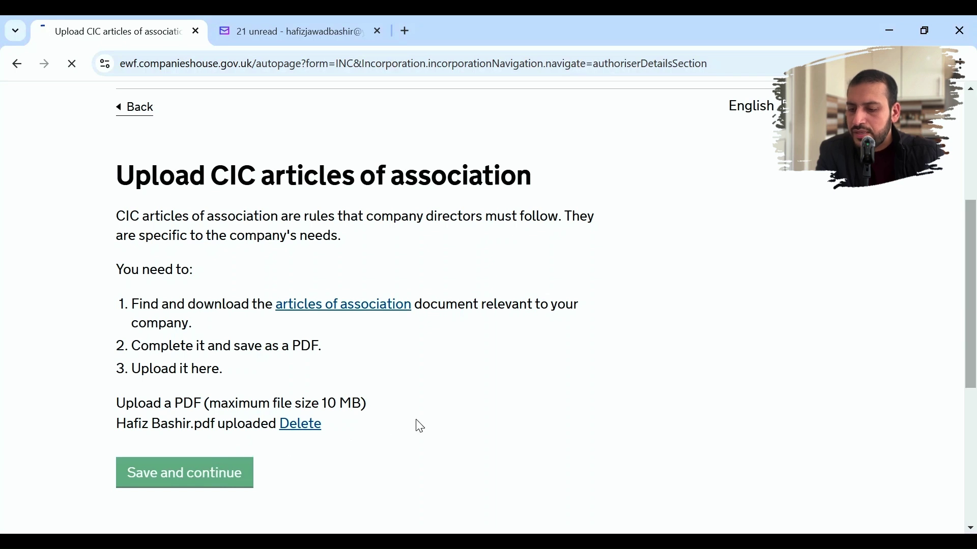
pyautogui.scroll(-3, 416, 422)
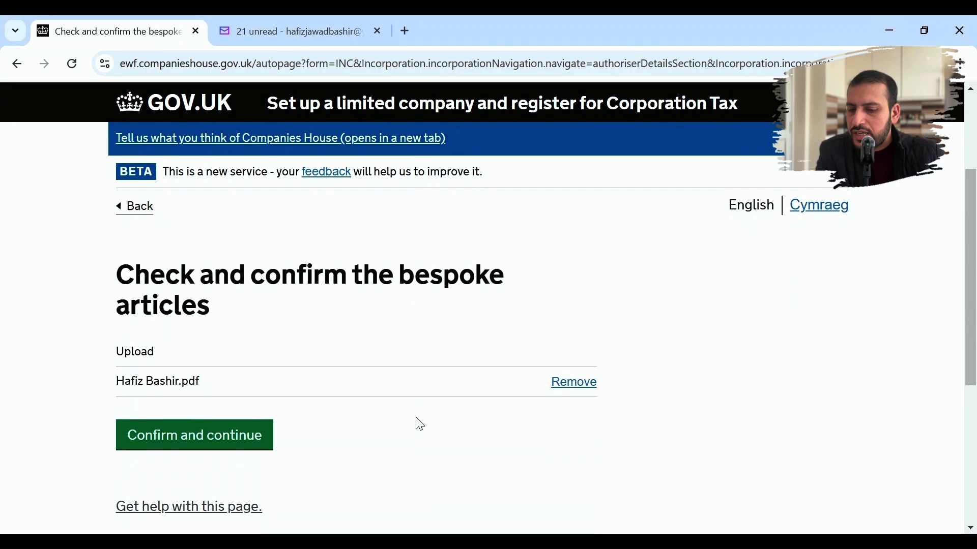
pyautogui.click(223, 434)
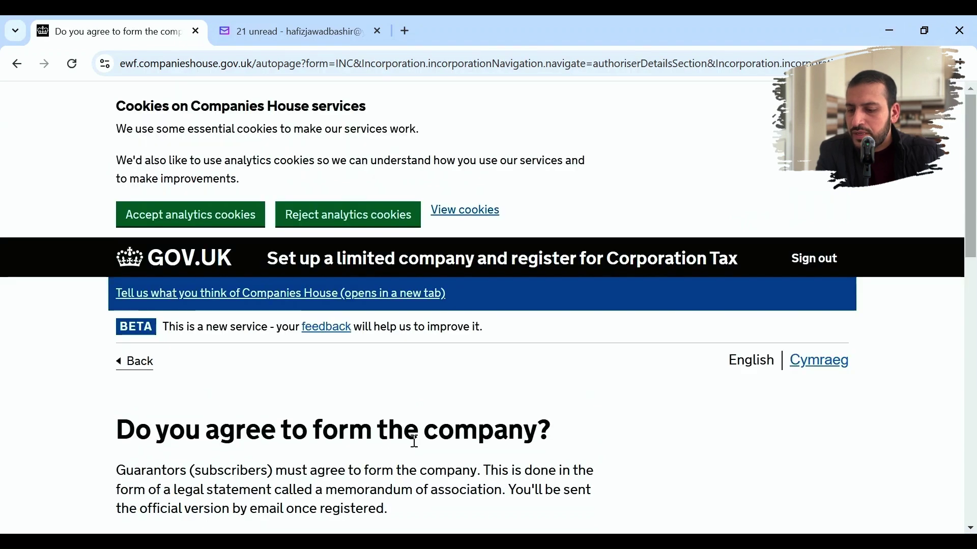
# - Confirm the members agree to form the company and that it's formed for lawful purposes, then save
pyautogui.scroll(-5, 415, 442)
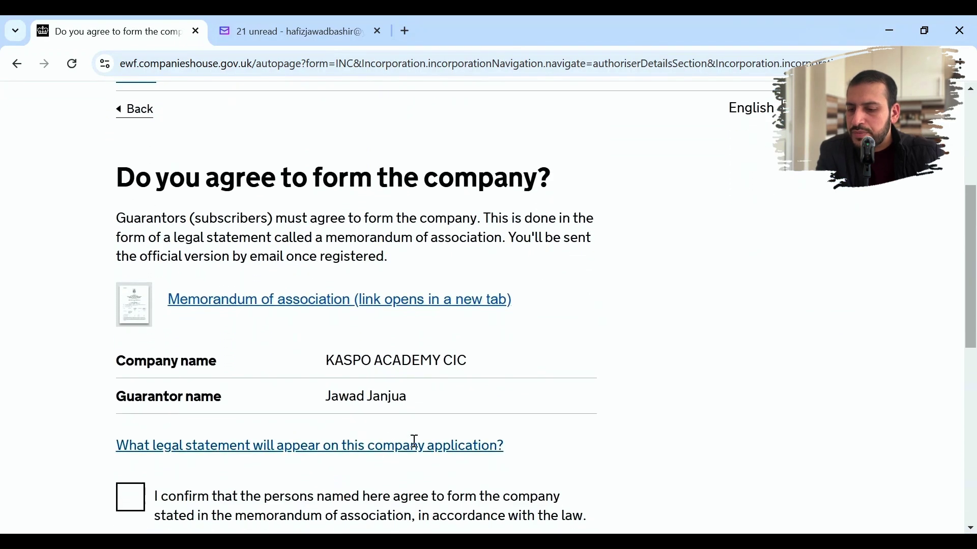
pyautogui.scroll(-4, 413, 442)
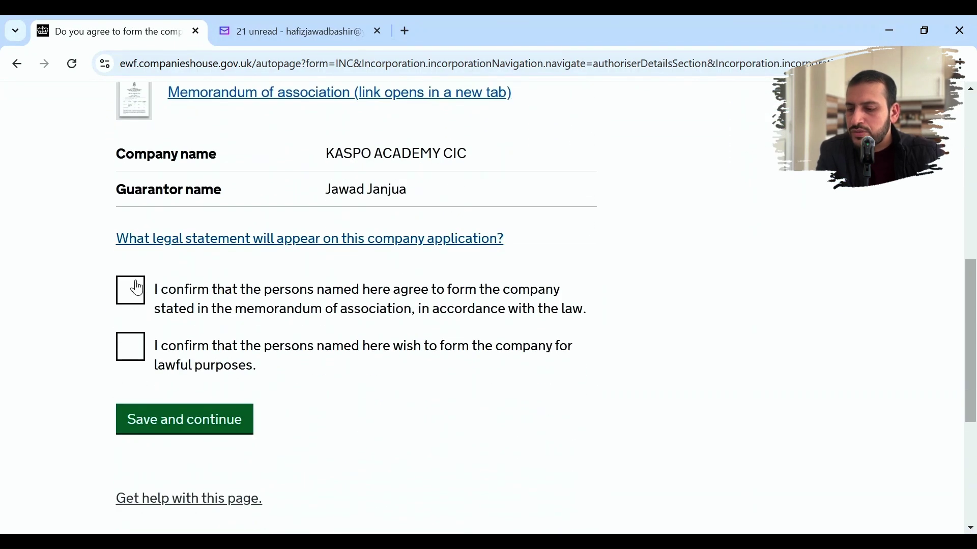
pyautogui.click(131, 292)
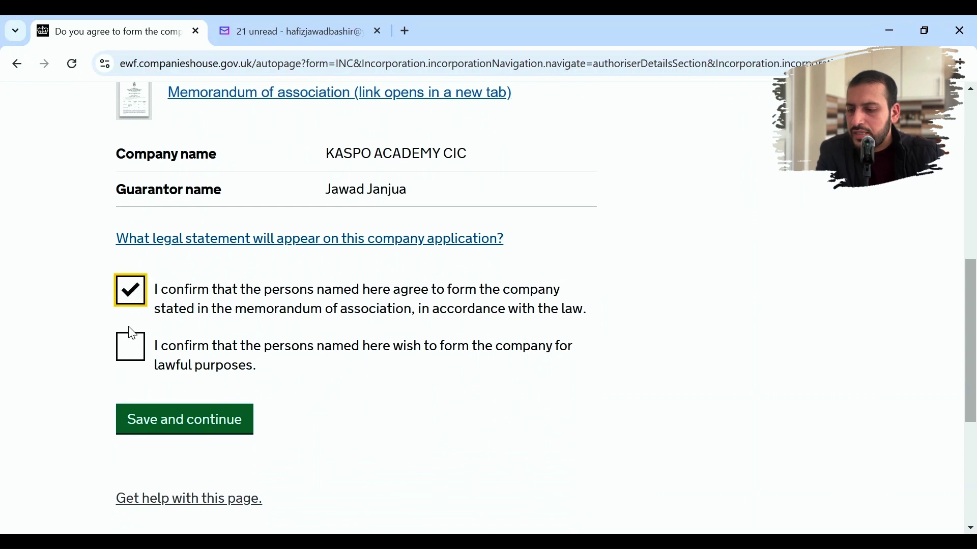
pyautogui.click(131, 346)
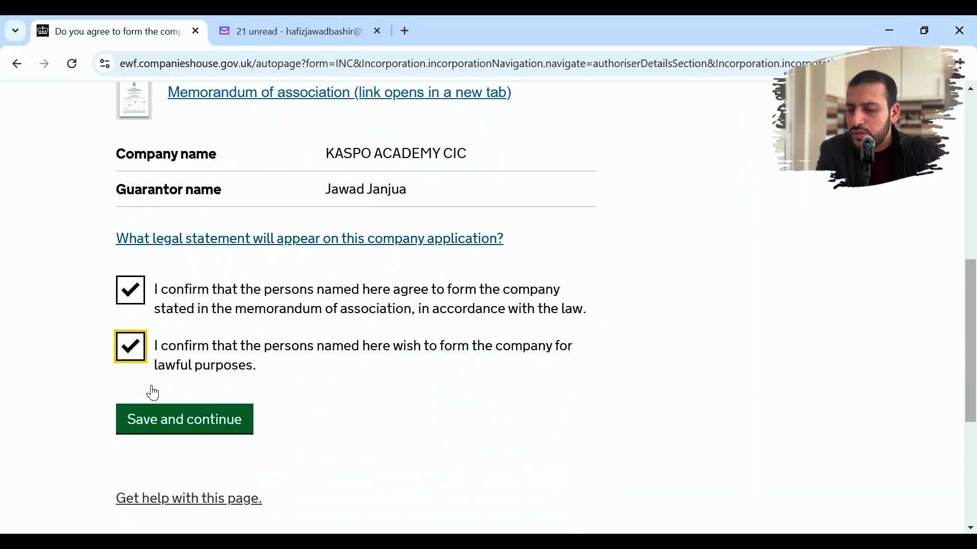
pyautogui.click(172, 424)
pyautogui.scroll(-1, 519, 353)
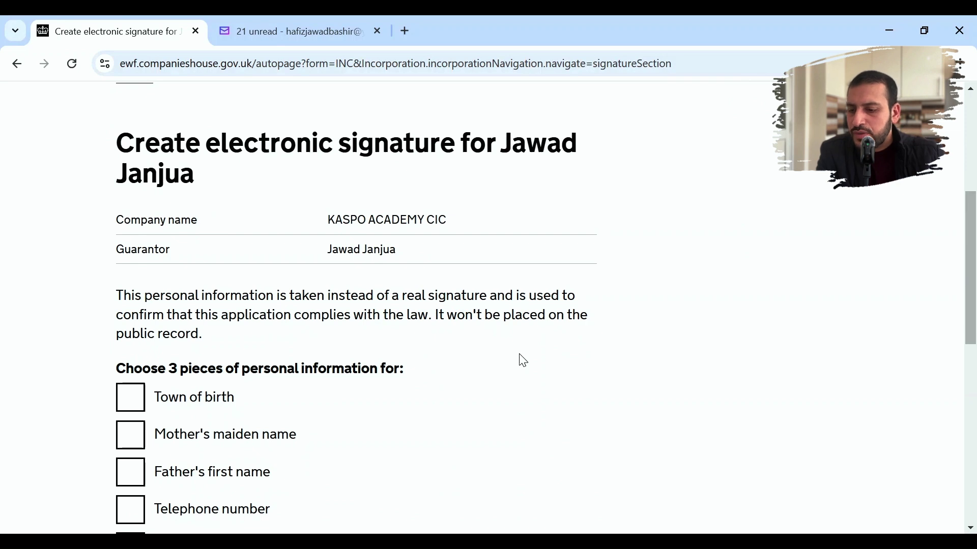
# - Build the guarantor's signature from mother's maiden name, father's first name and last telephone digits, and save it
pyautogui.scroll(-2, 523, 361)
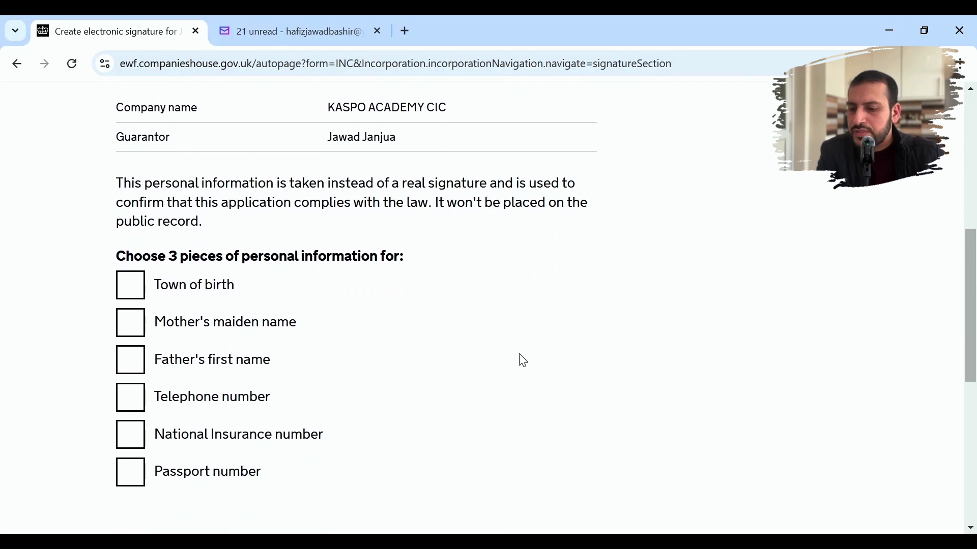
pyautogui.click(134, 329)
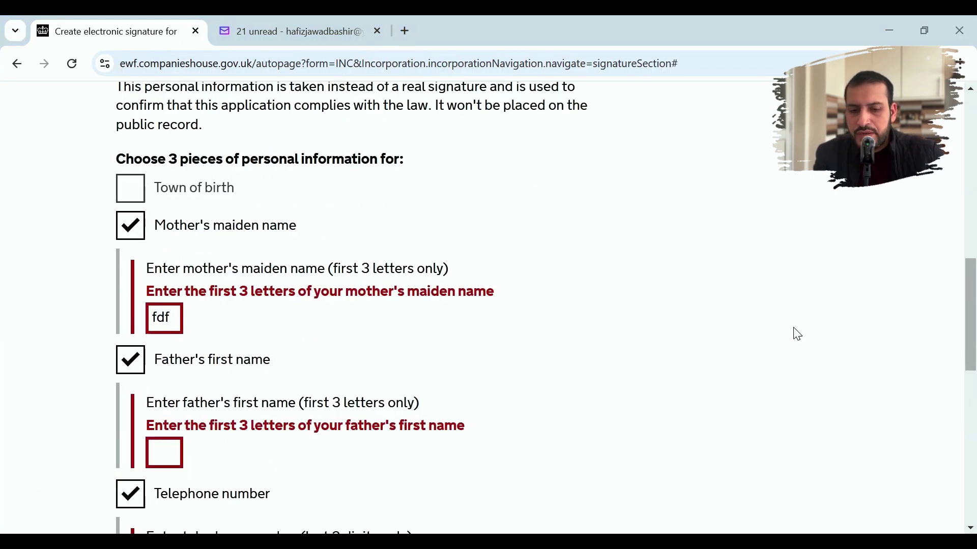
pyautogui.moveTo(974, 279); pyautogui.dragTo(974, 317)
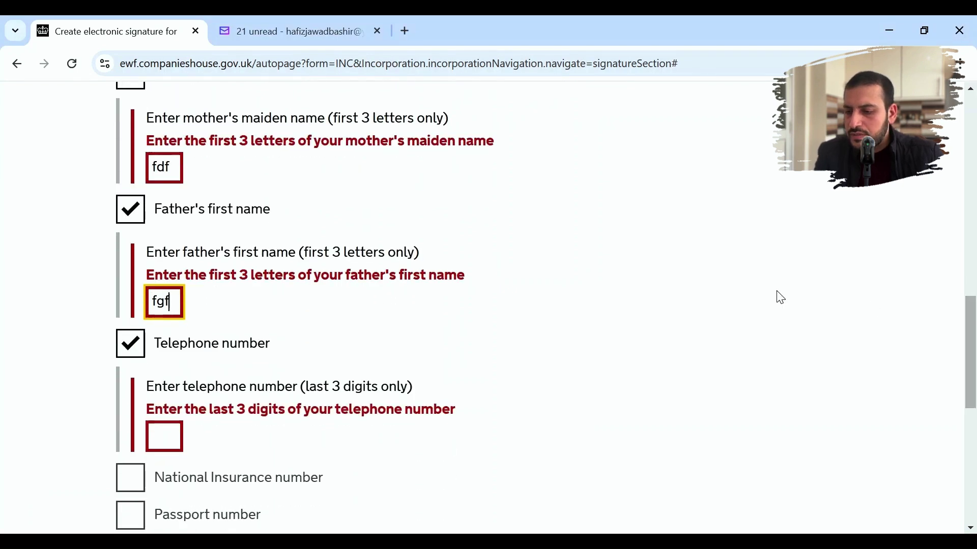
pyautogui.click(173, 431)
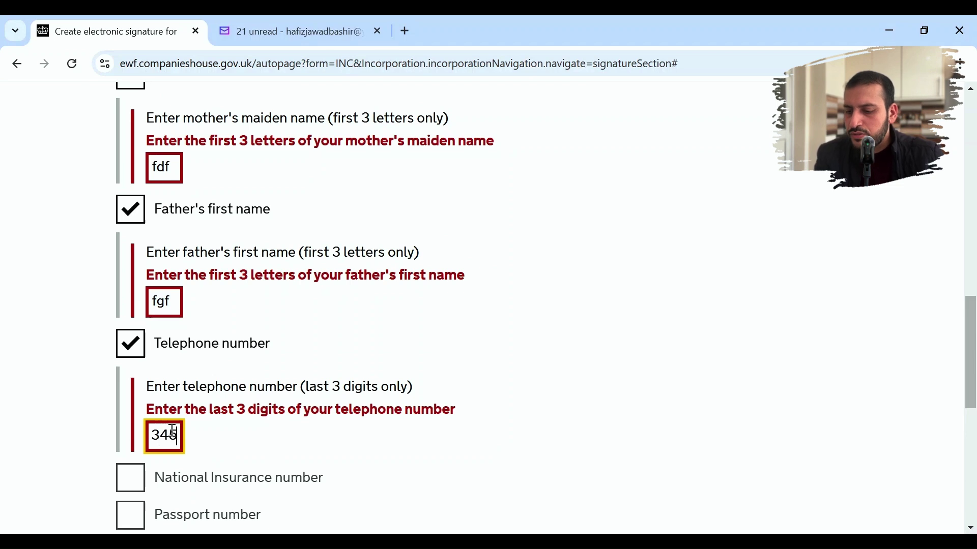
pyautogui.scroll(-3, 968, 382)
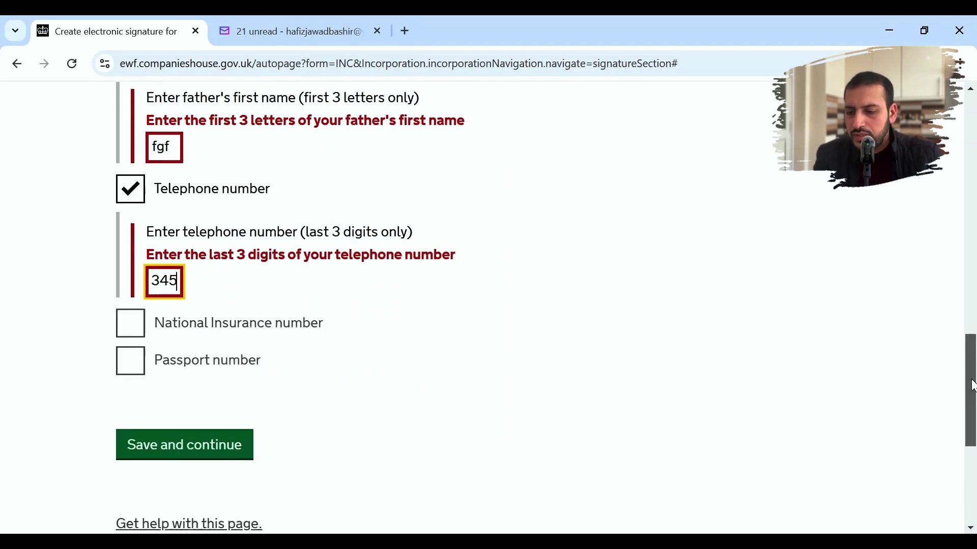
pyautogui.click(215, 432)
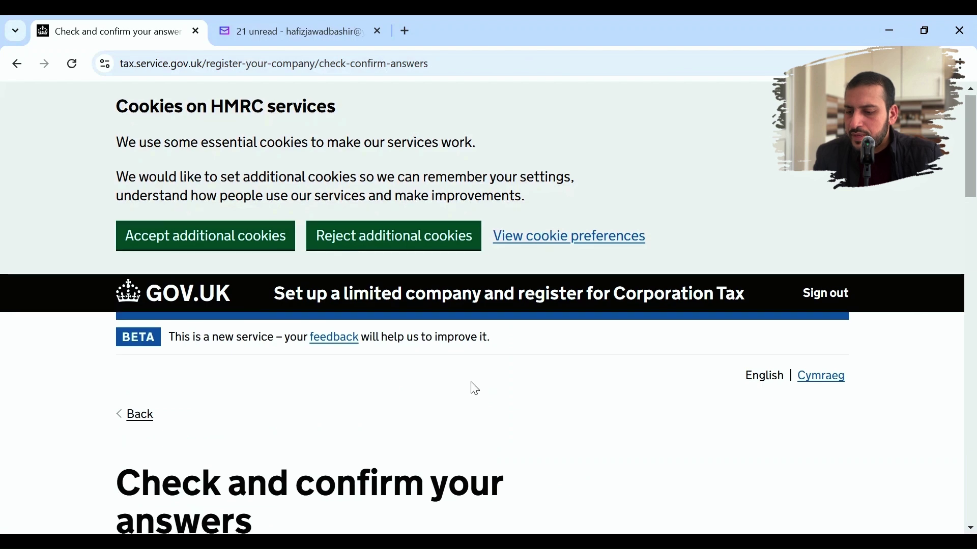
# - Review the first page of application answers and confirm it
pyautogui.scroll(-5, 469, 388)
pyautogui.scroll(-10, 475, 389)
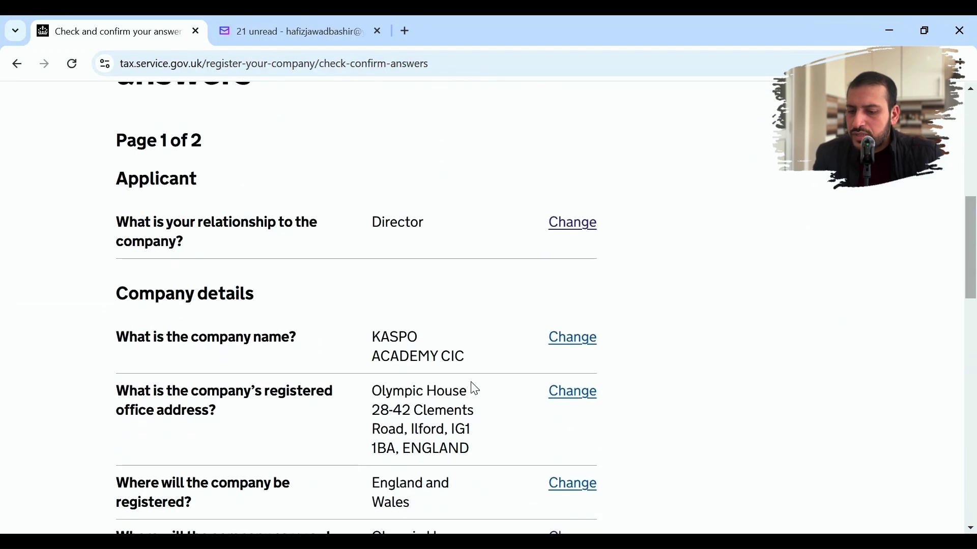
pyautogui.scroll(-10, 476, 389)
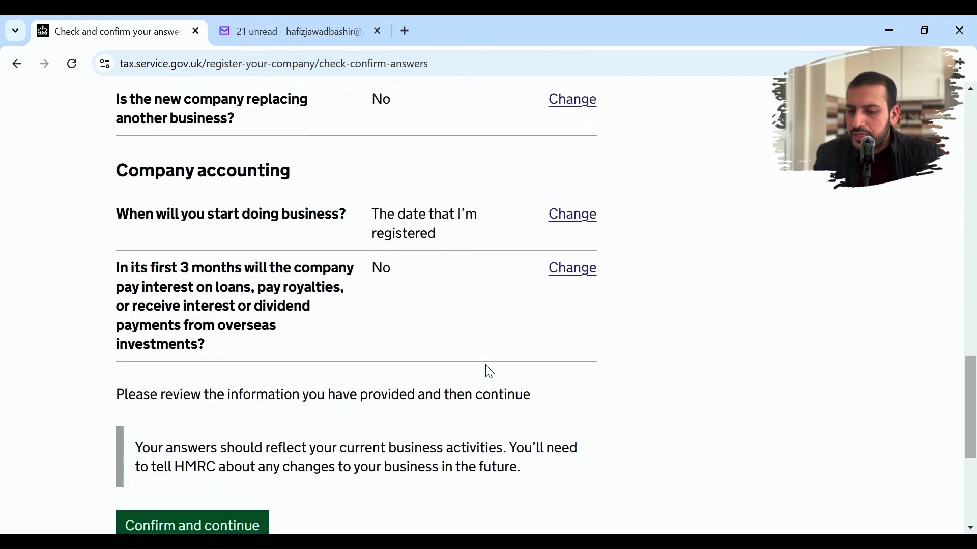
pyautogui.click(206, 332)
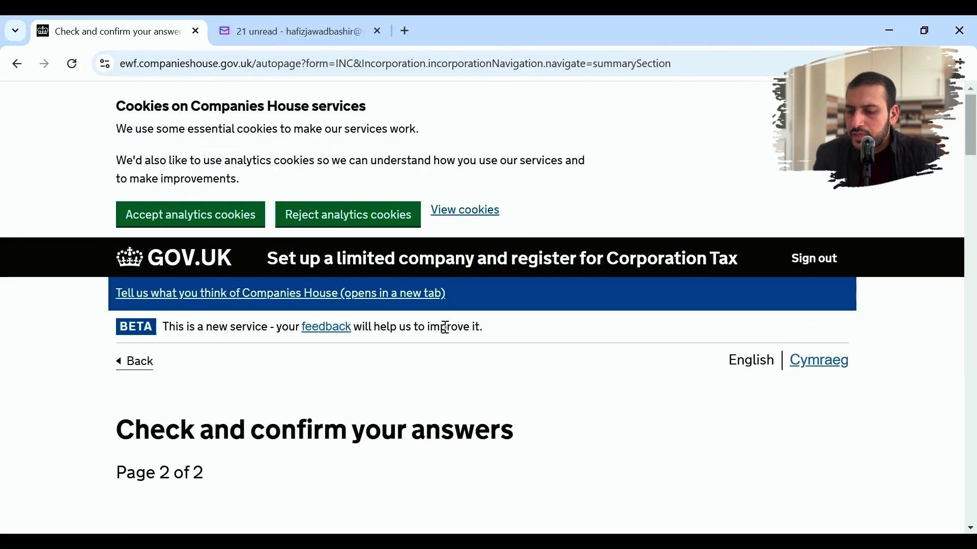
# - Review the second page of answers and acknowledge the application can't be changed afterwards
pyautogui.scroll(-4, 445, 325)
pyautogui.scroll(-7, 446, 325)
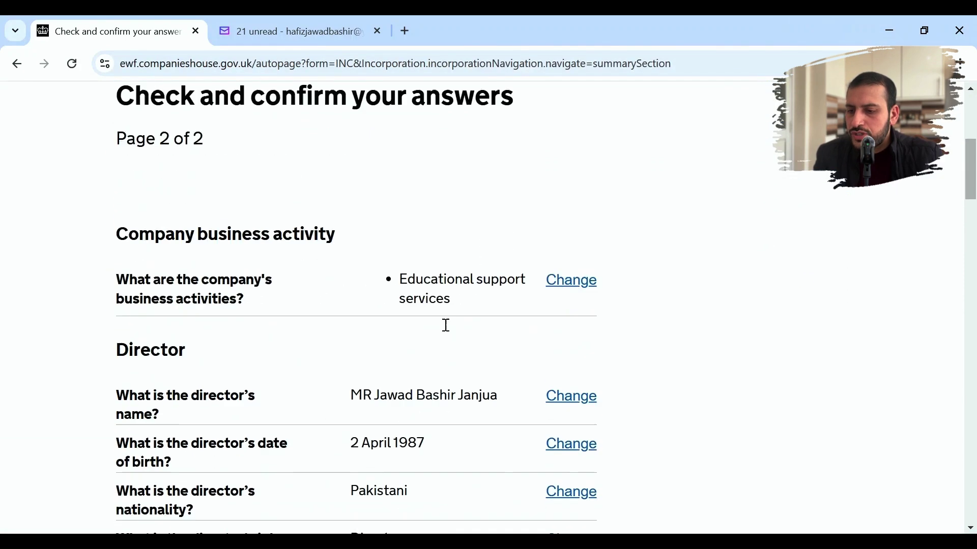
pyautogui.scroll(-14, 446, 326)
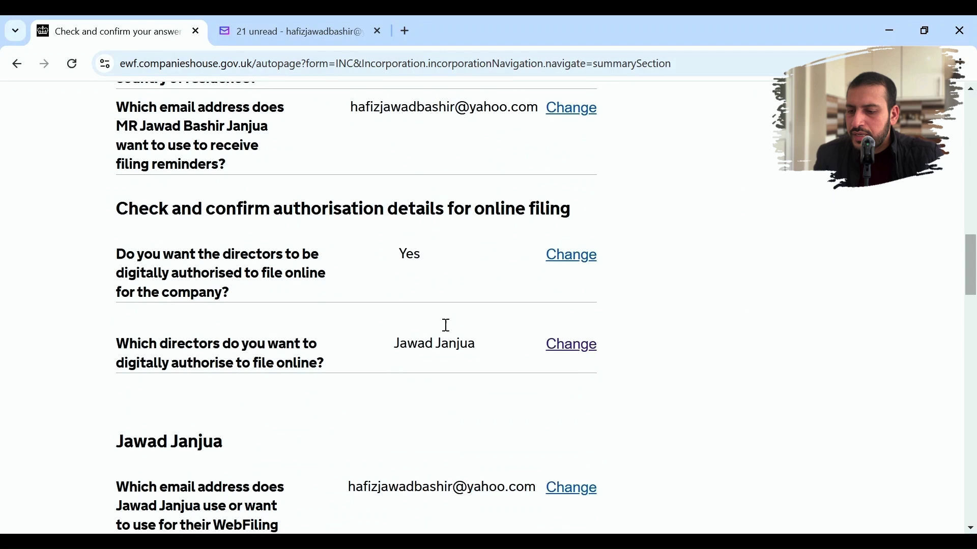
pyautogui.scroll(-11, 446, 325)
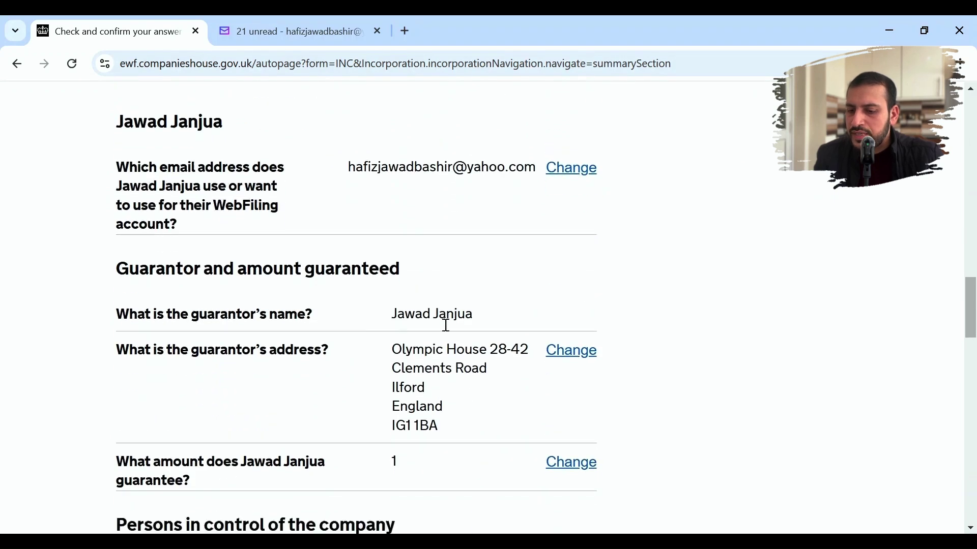
pyautogui.scroll(-8, 446, 325)
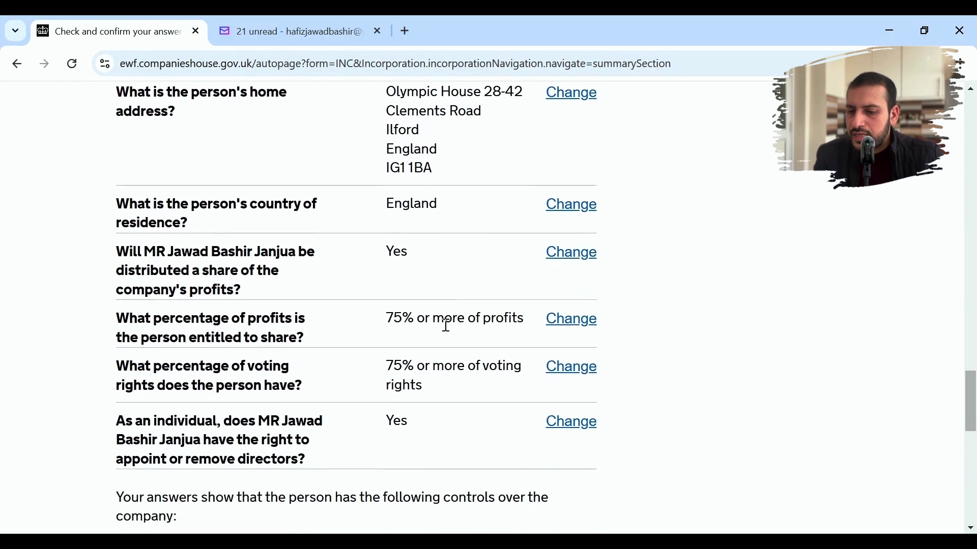
pyautogui.scroll(-3, 446, 325)
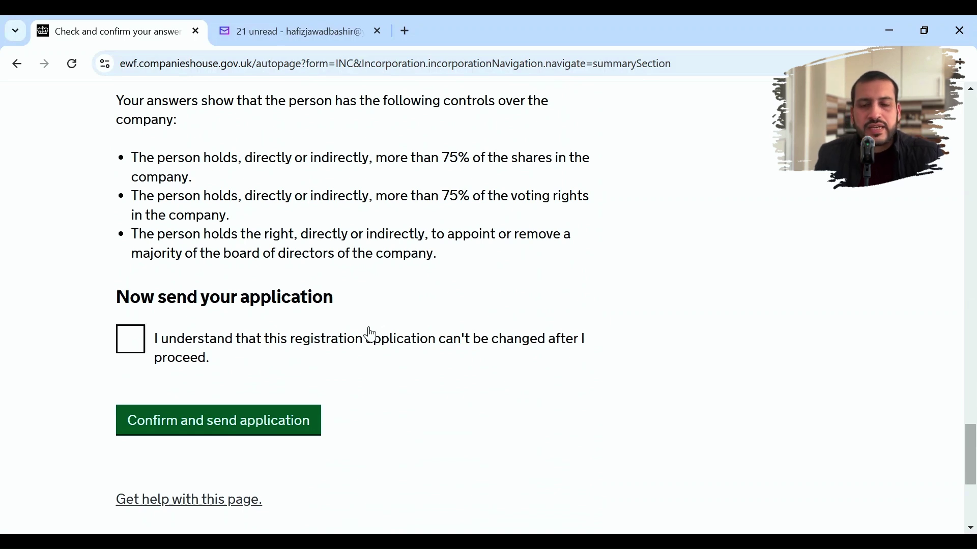
pyautogui.click(137, 341)
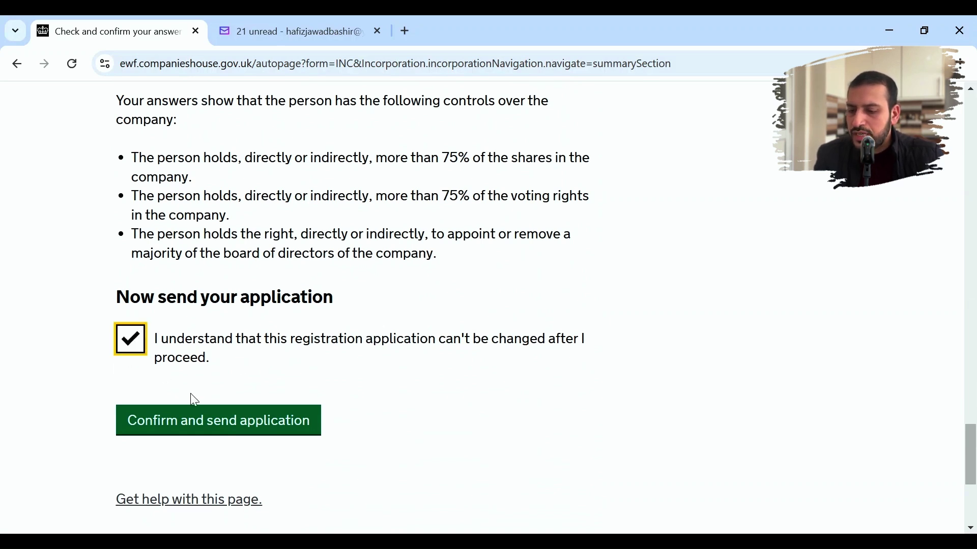